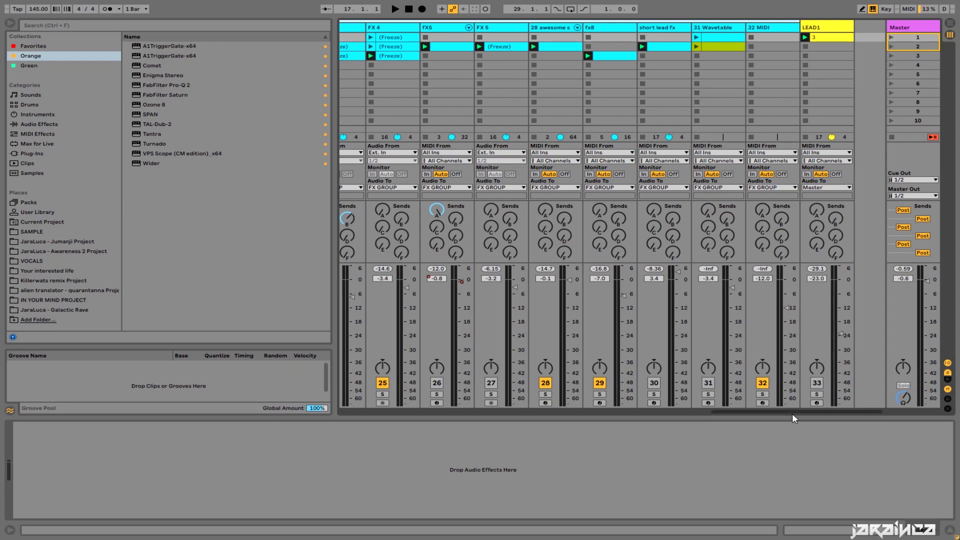
Step: Load the Wavetable instrument onto the 32 MIDI track, ahead of its EQ Eight
scroll(791, 415, "left", 2)
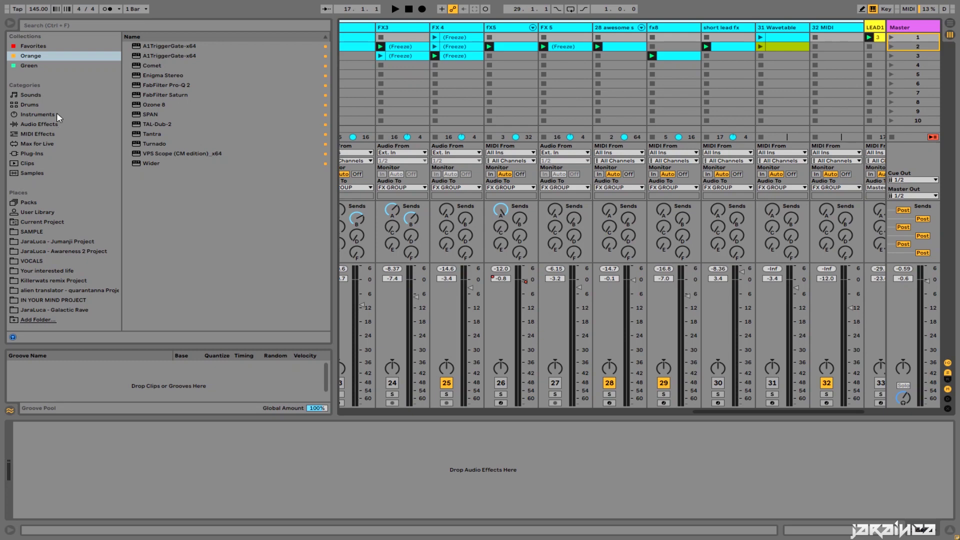
left_click(36, 115)
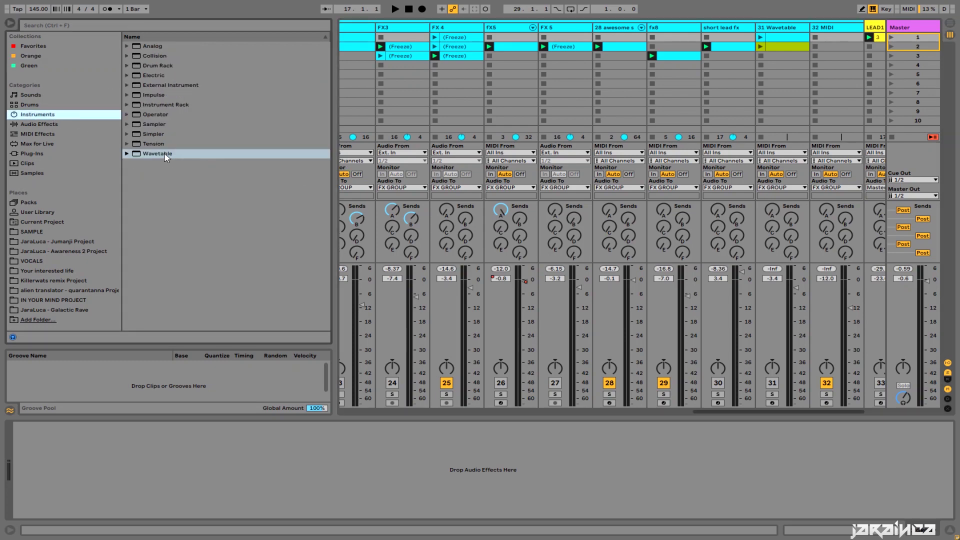
scroll(850, 78, "left", 2)
left_click(772, 223)
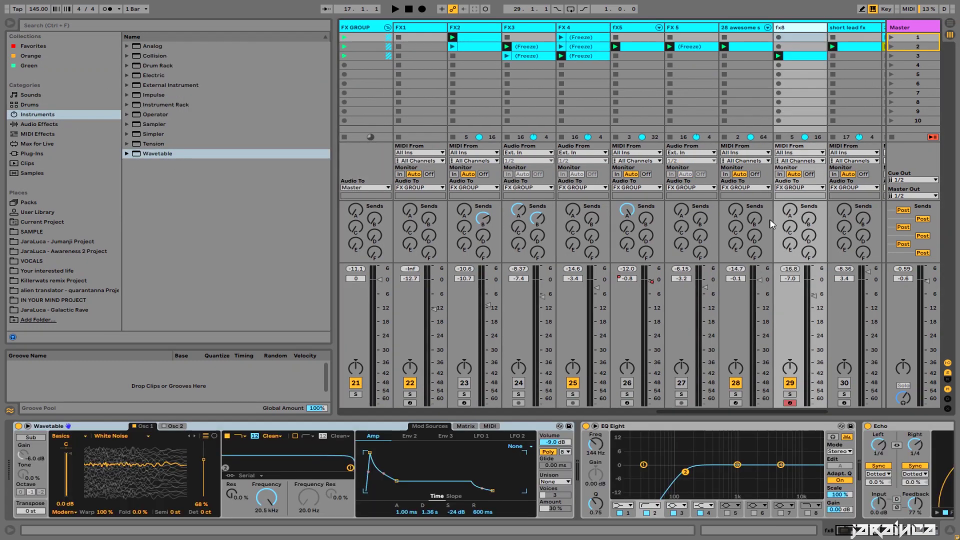
scroll(883, 368, "right", 3)
left_click(747, 33)
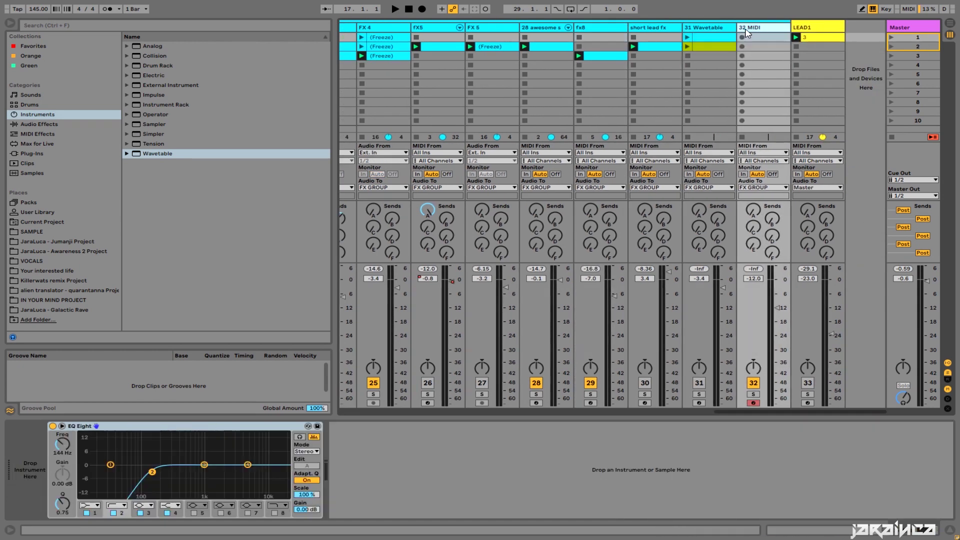
left_click(157, 154)
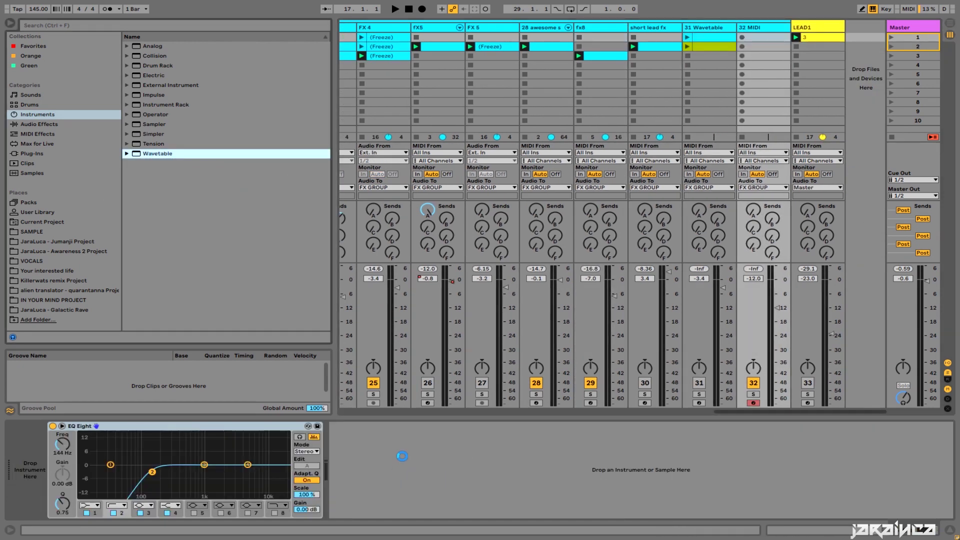
left_click_drag(402, 455, 413, 442)
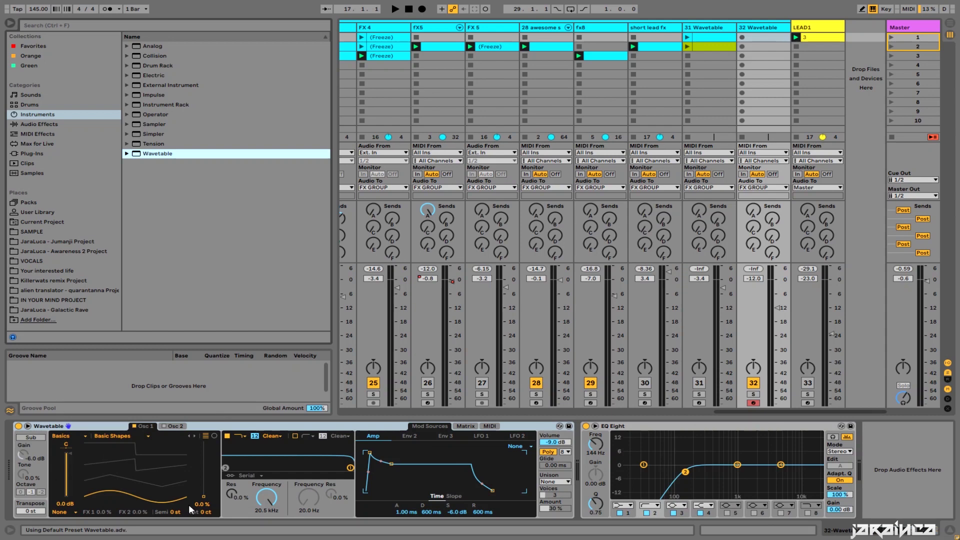
Step: Solo the 32 Wavetable track and copy the two clips from the 31 Wavetable track into its first two slots
left_click(754, 394)
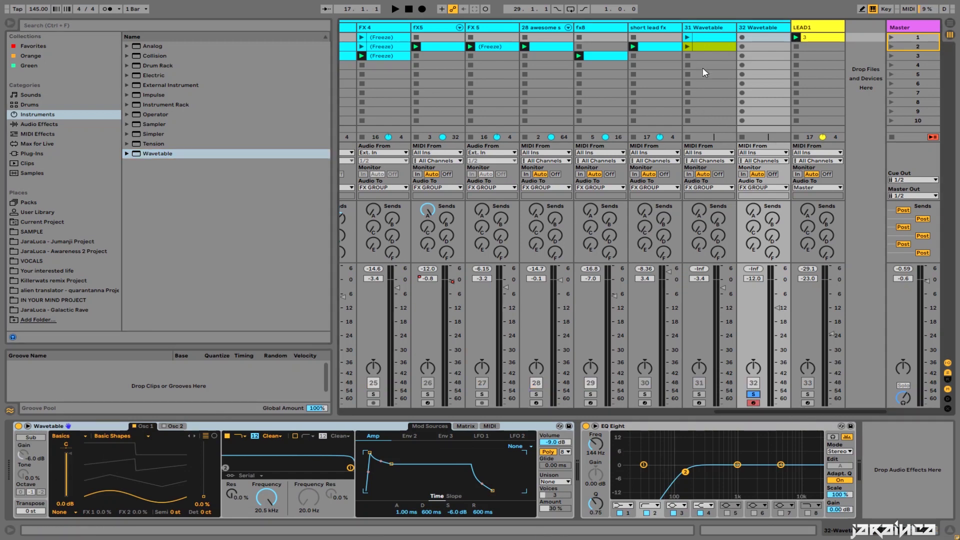
right_click(703, 37)
left_click(757, 44)
right_click(758, 38)
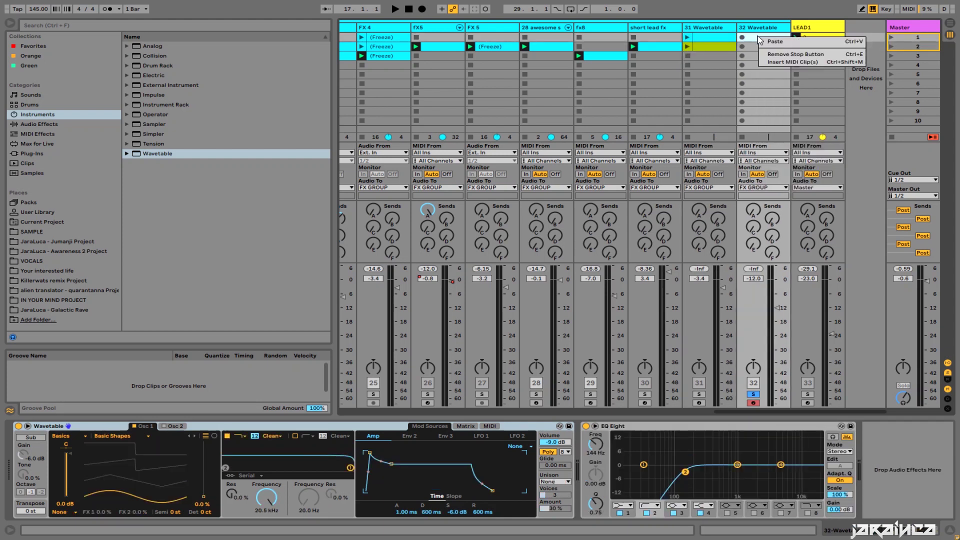
left_click(772, 42)
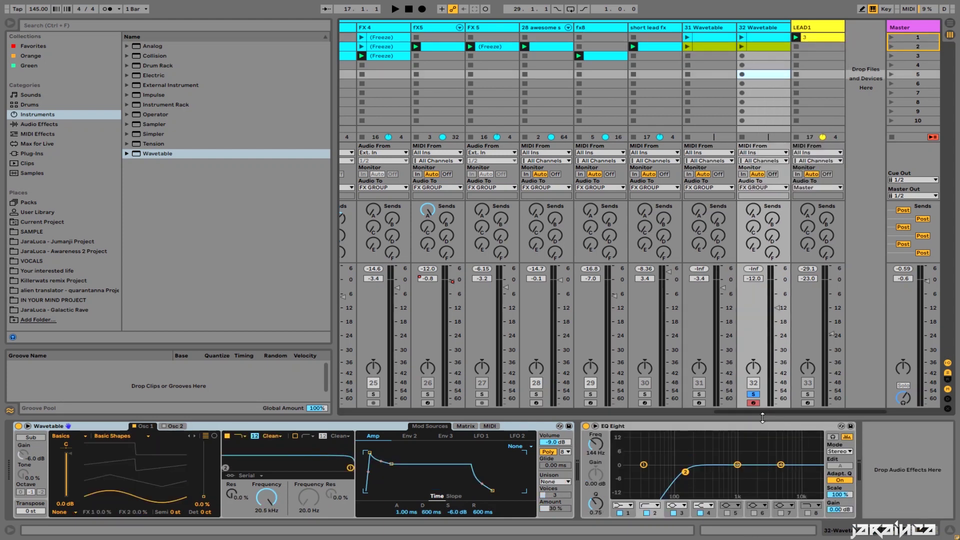
Step: Play the pasted clip on the 32 Wavetable track, compare it with the full mix and soloed, and set the track volume to -1.3 dB
key("space")
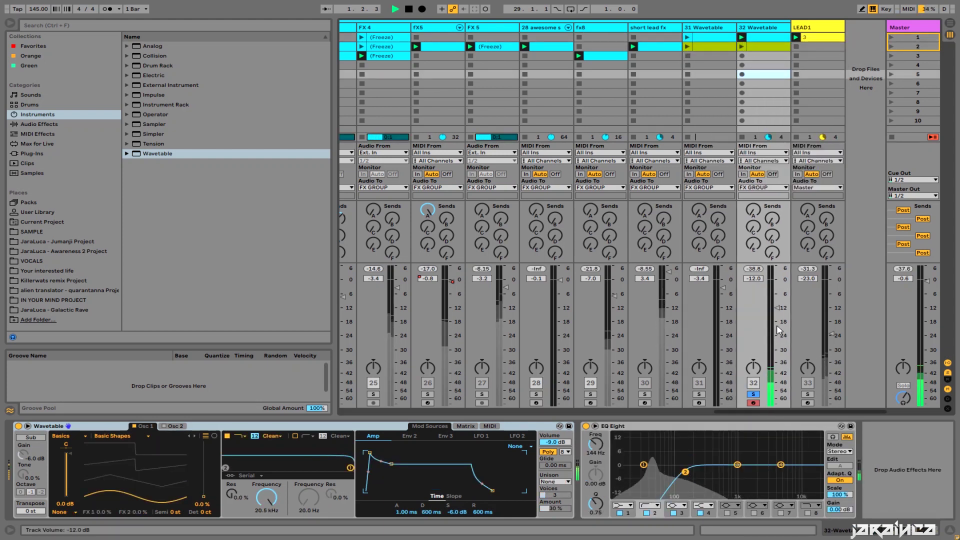
left_click_drag(778, 327, 778, 303)
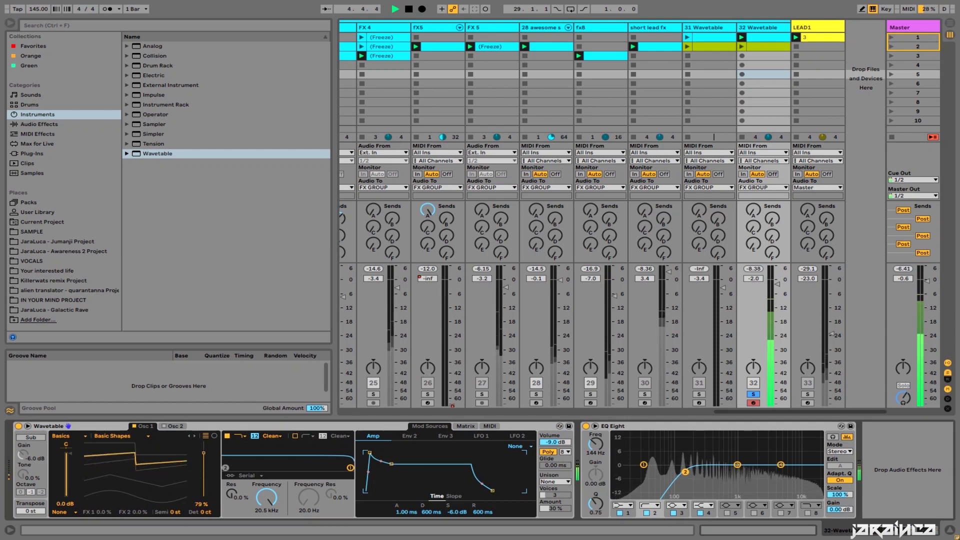
left_click(753, 394)
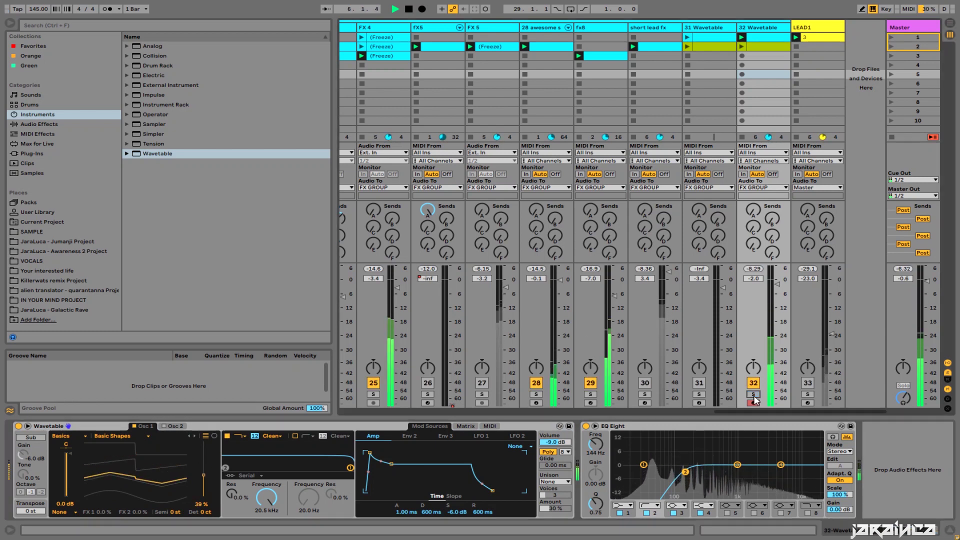
left_click(754, 395)
left_click_drag(753, 278, 753, 275)
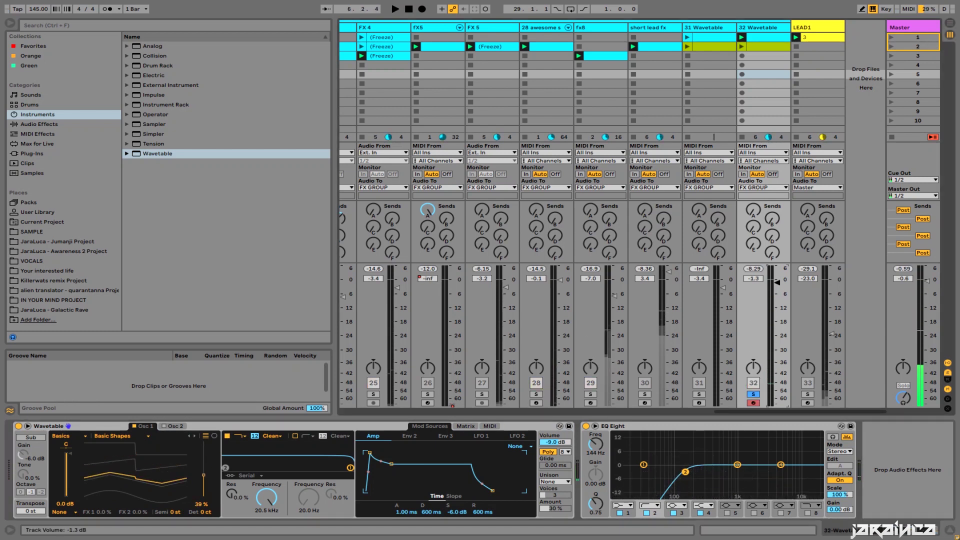
Step: Set Oscillator 1 to the Primes wavetable and its effect mode to Modern
left_click(134, 436)
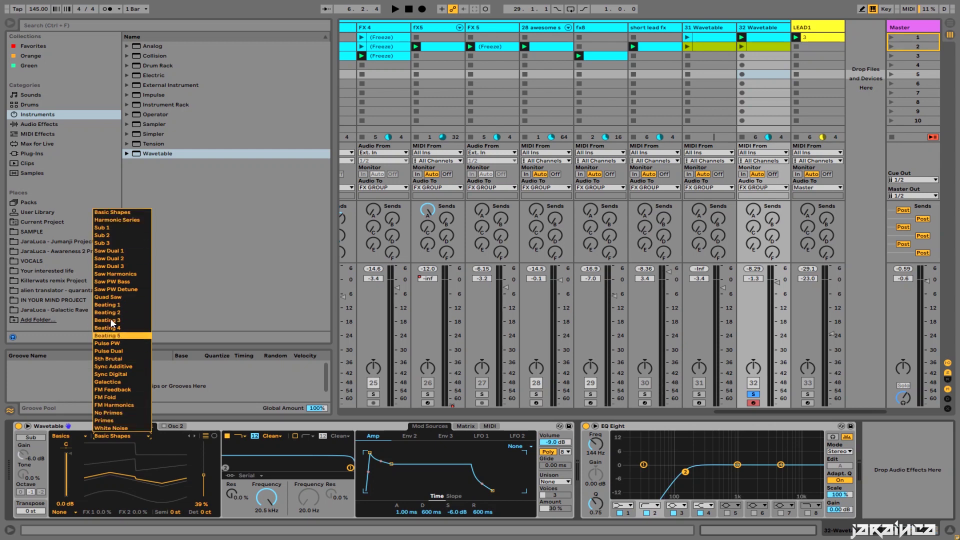
left_click(115, 422)
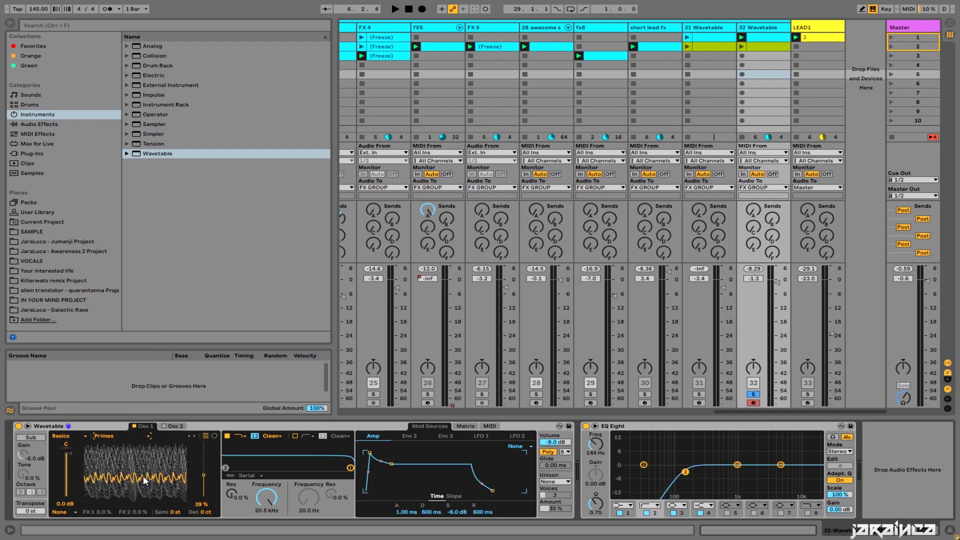
left_click(67, 513)
left_click(62, 504)
Step: Inspect the notes of the track's first clip, play it back, and lower the 32 Wavetable track volume to -8.5 dB
double_click(761, 40)
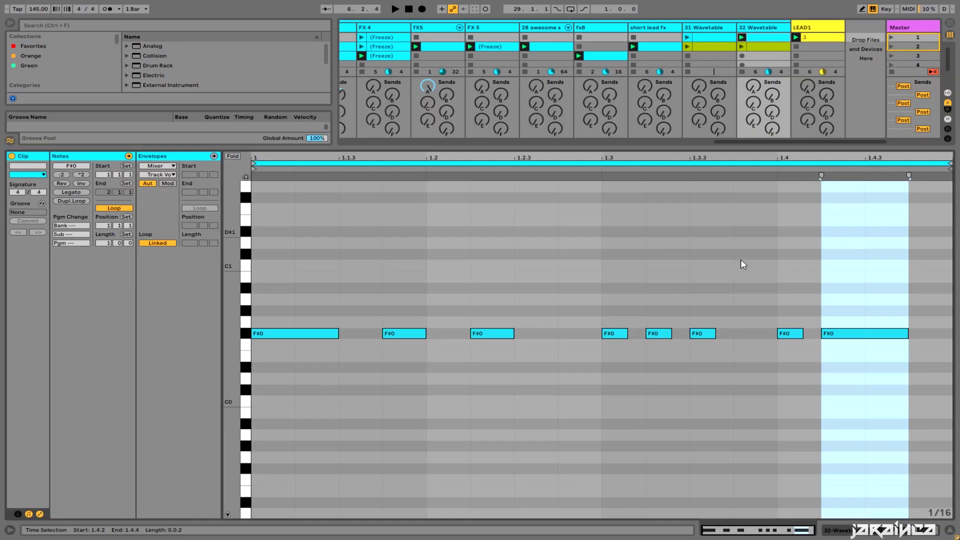
left_click_drag(619, 147, 735, 499)
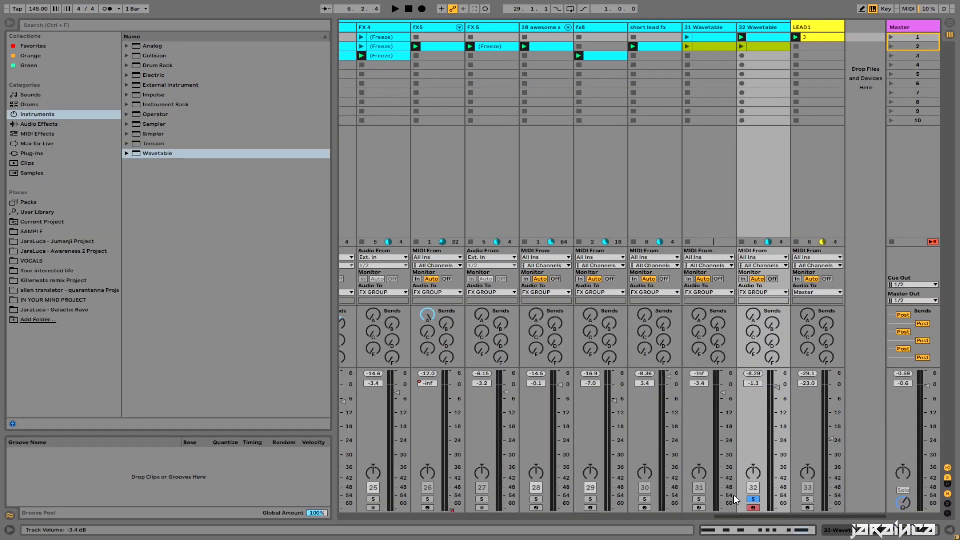
key("space")
left_click_drag(776, 386, 777, 400)
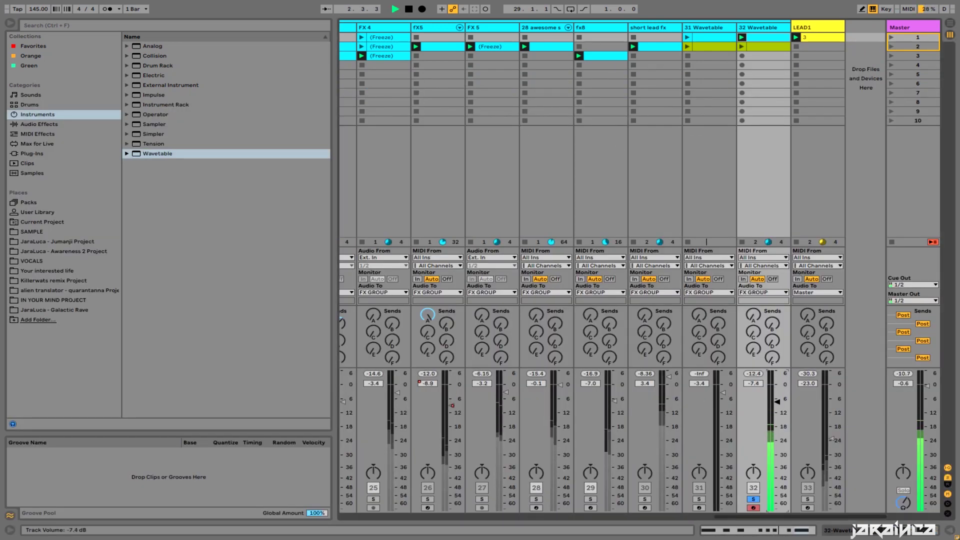
left_click_drag(776, 400, 777, 410)
key("space")
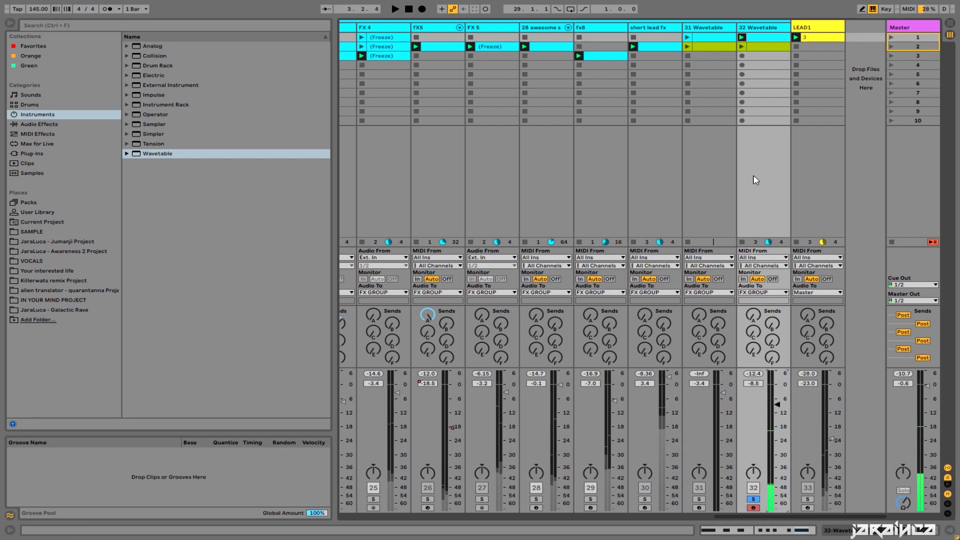
Step: Set the Wavetable amp envelope to 294 ms decay and -23 dB sustain, and audition the sound
double_click(760, 29)
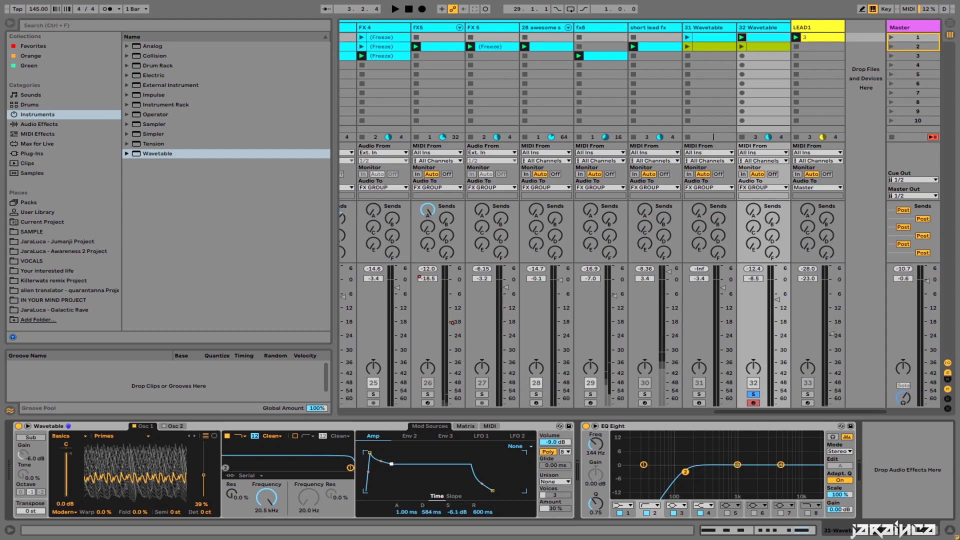
left_click_drag(391, 464, 388, 481)
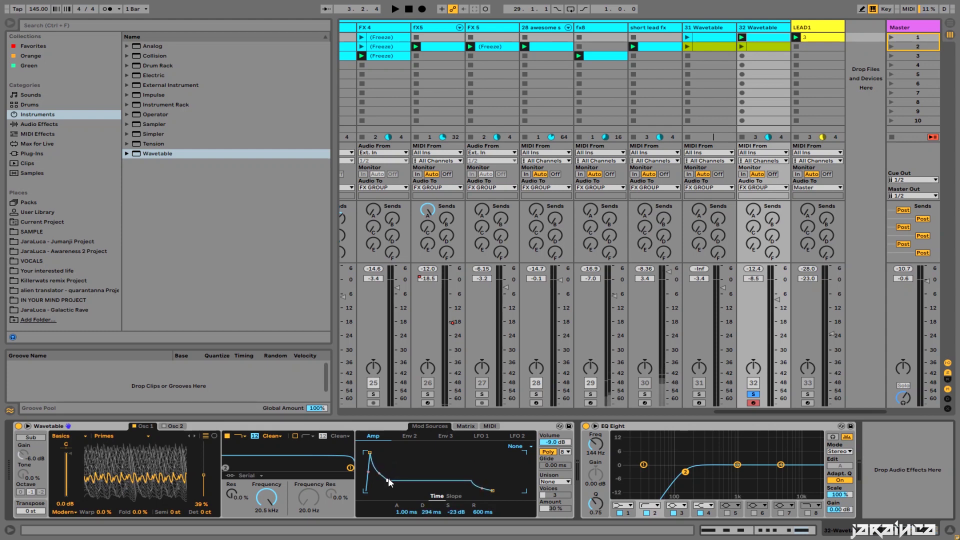
key("space")
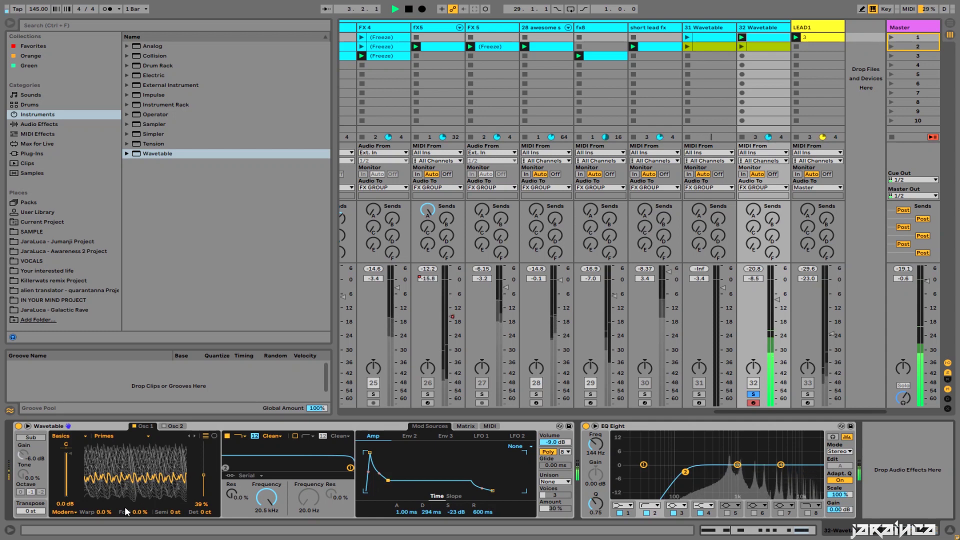
key("space")
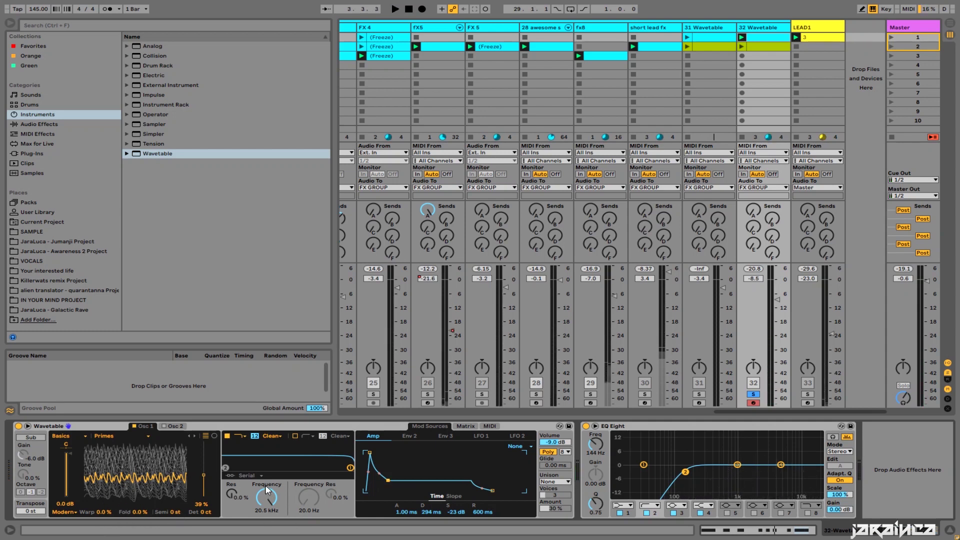
Step: Set the warp to 13% and filter the sound with a low-pass at 843 Hz, 52% resonance, and a high-pass at 88.3 Hz, 68% resonance
left_click_drag(101, 511, 101, 507)
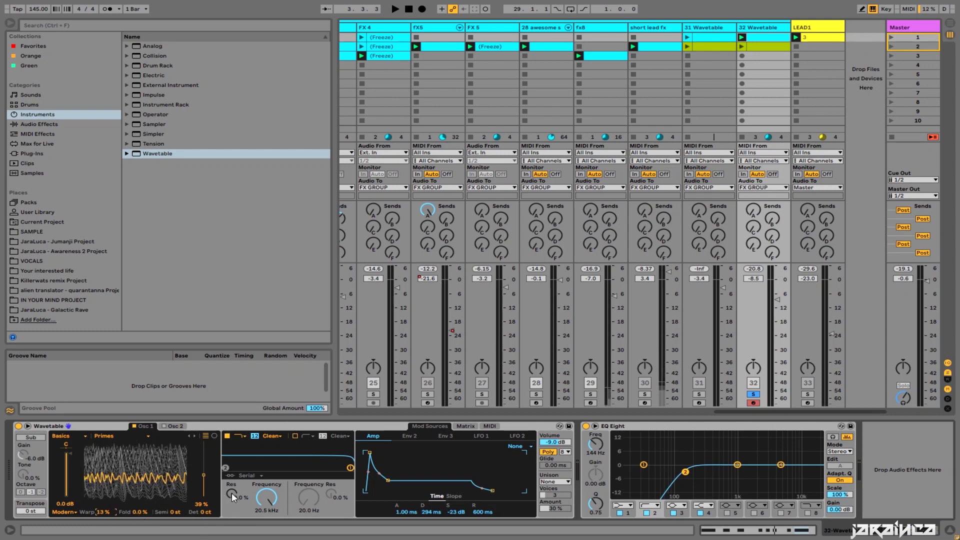
left_click_drag(232, 494, 232, 484)
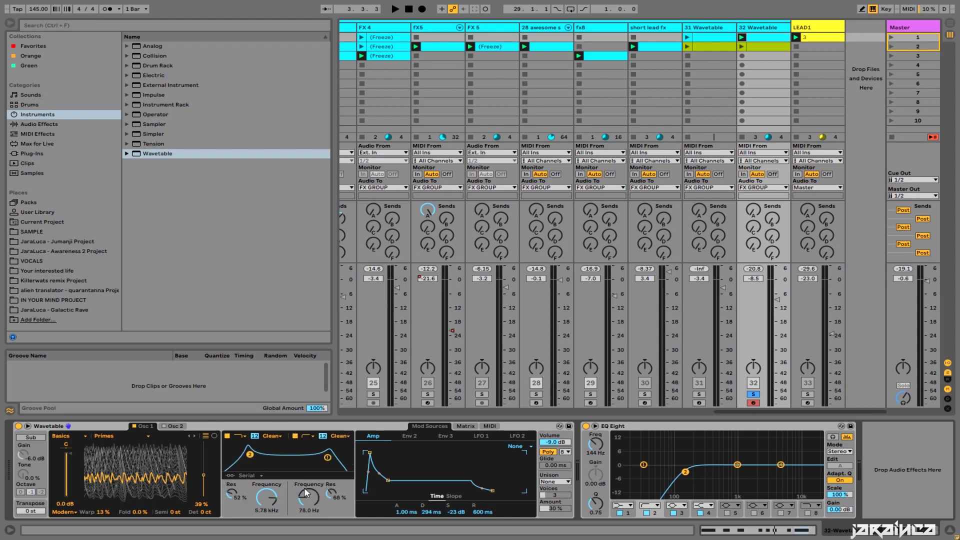
left_click_drag(304, 487, 304, 493)
left_click_drag(292, 504, 291, 499)
left_click_drag(311, 506, 311, 501)
left_click_drag(266, 496, 266, 503)
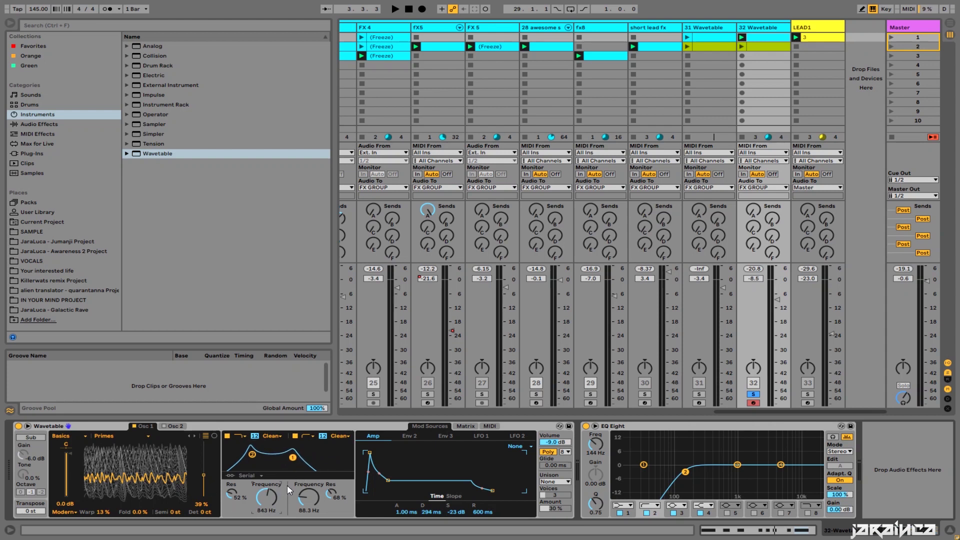
Step: During playback, set the low-pass filter to 2.99 kHz, the high-pass filter to 126 Hz, and Oscillator 1's warp to 55%
key("space")
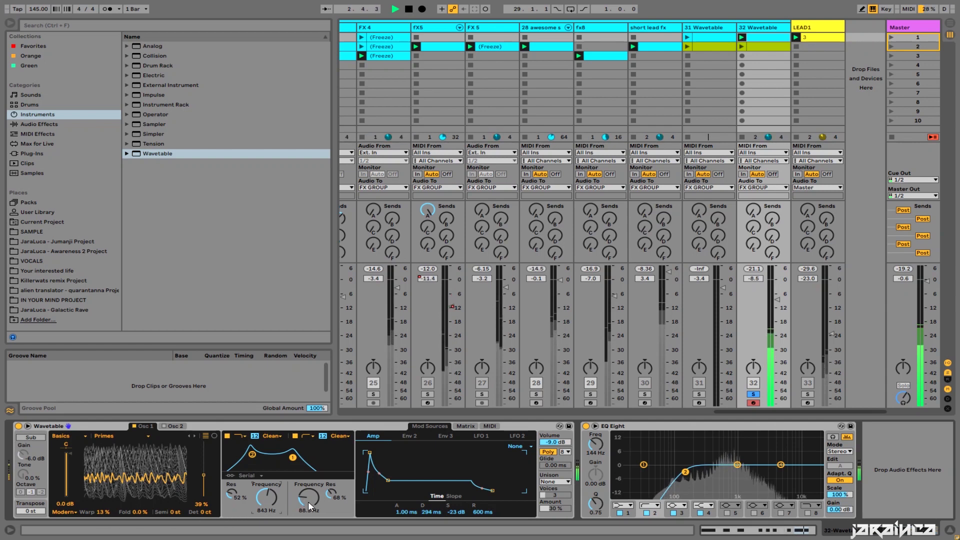
mouse_move(308, 501)
left_mouse_down()
mouse_move(266, 493)
mouse_move(265, 480)
mouse_move(308, 492)
left_mouse_up()
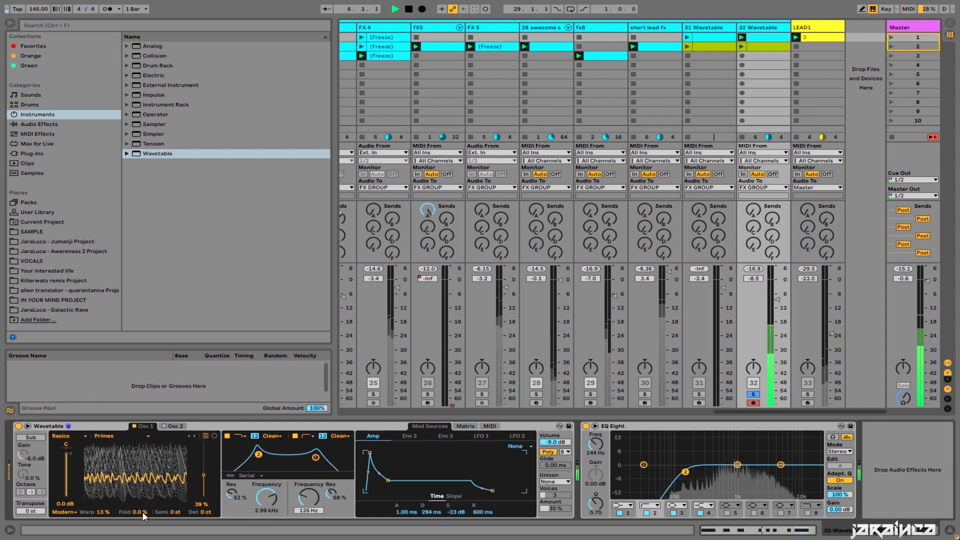
left_click_drag(105, 512, 105, 491)
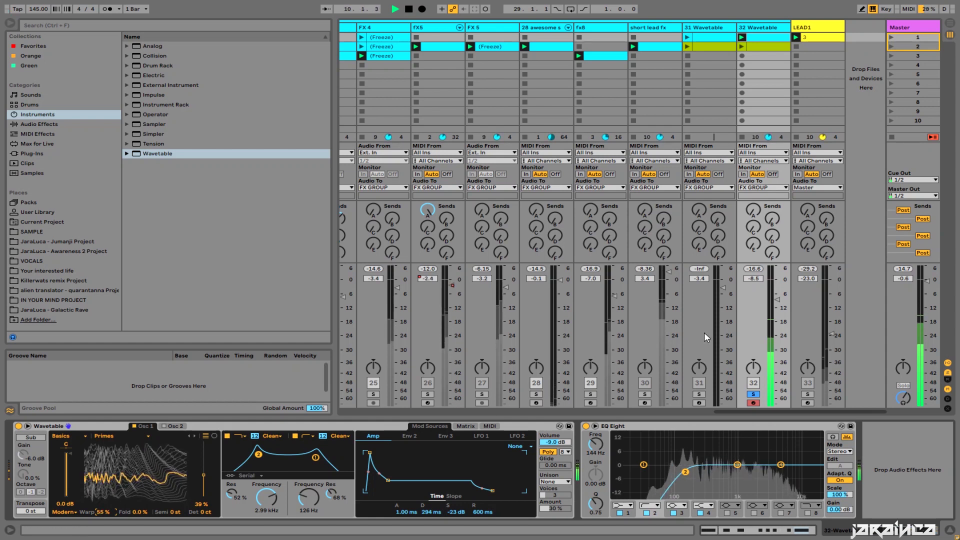
Step: Set the filter frequencies to 3.93 kHz and 181 Hz and raise the 32 Wavetable track volume to -0.4 dB, and stop playback
left_click_drag(767, 298, 767, 287)
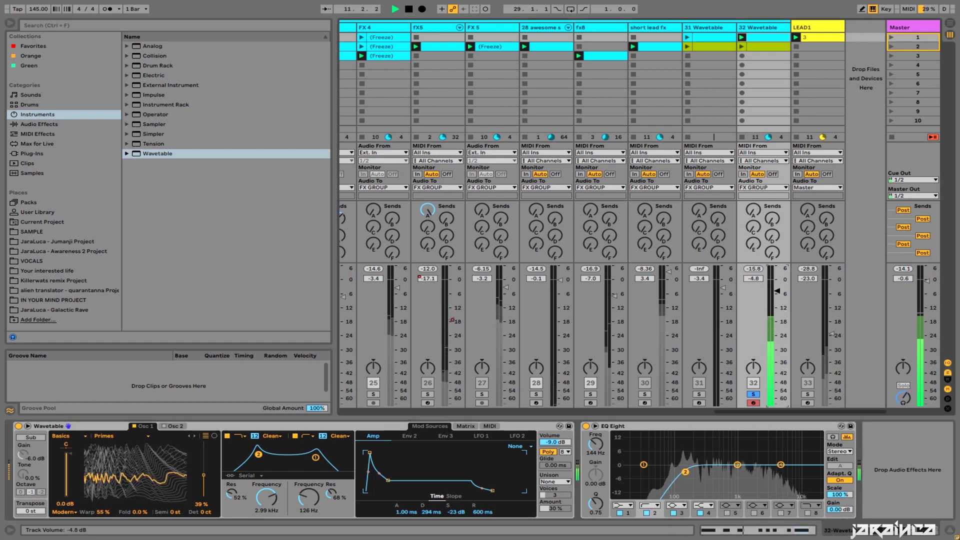
left_click_drag(271, 506, 309, 495)
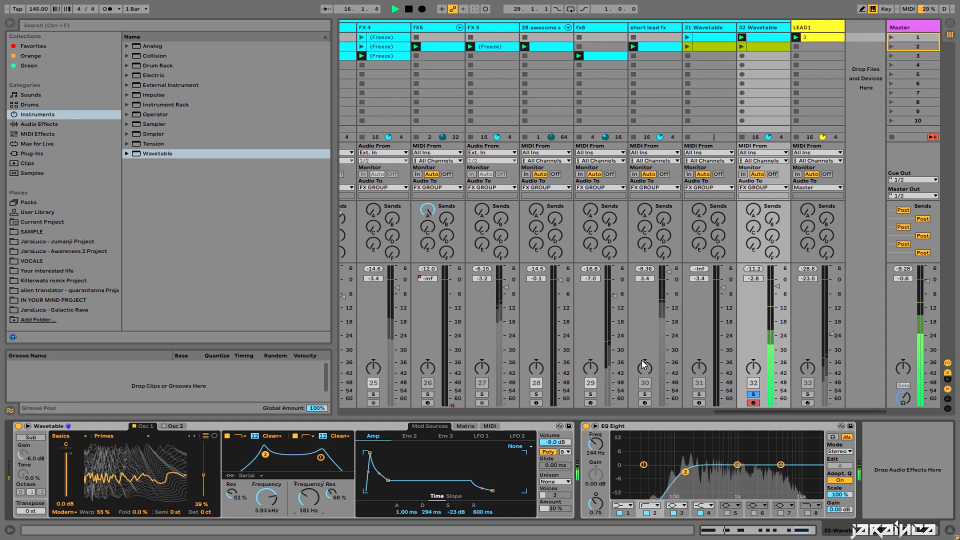
left_click_drag(785, 285, 785, 278)
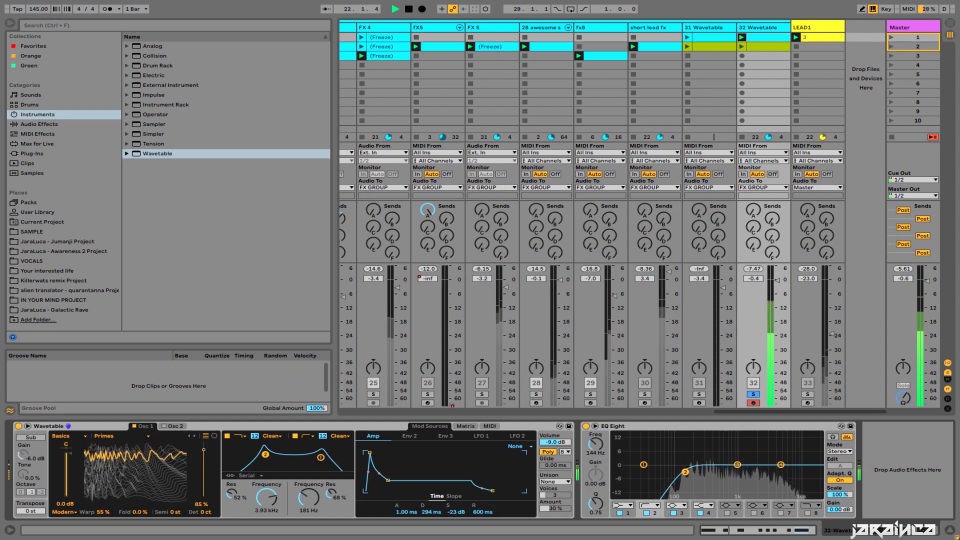
key("space")
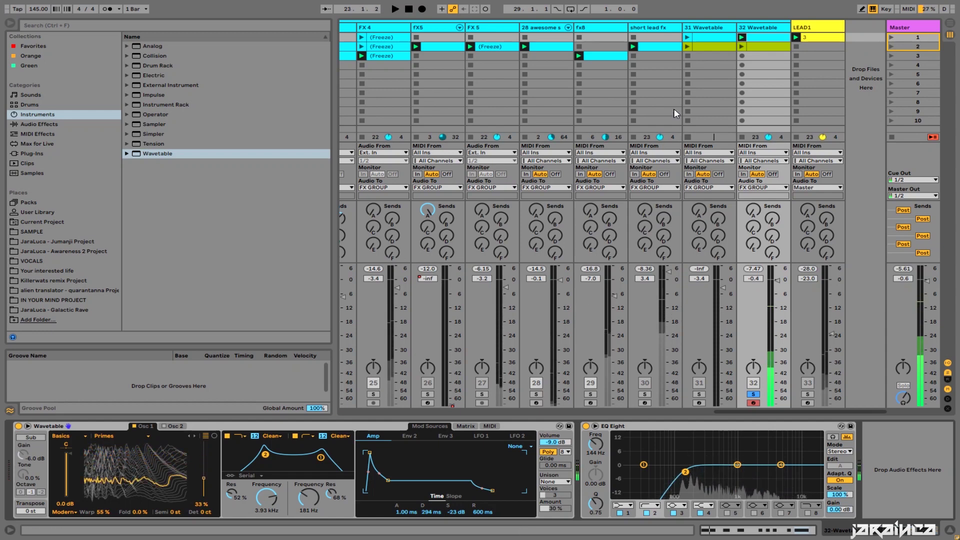
Step: Set Oscillator 1's wave position to 45% and warp to 81%, and show the Osc 1 Effect 1 envelope in the 32 Wavetable clip
double_click(780, 38)
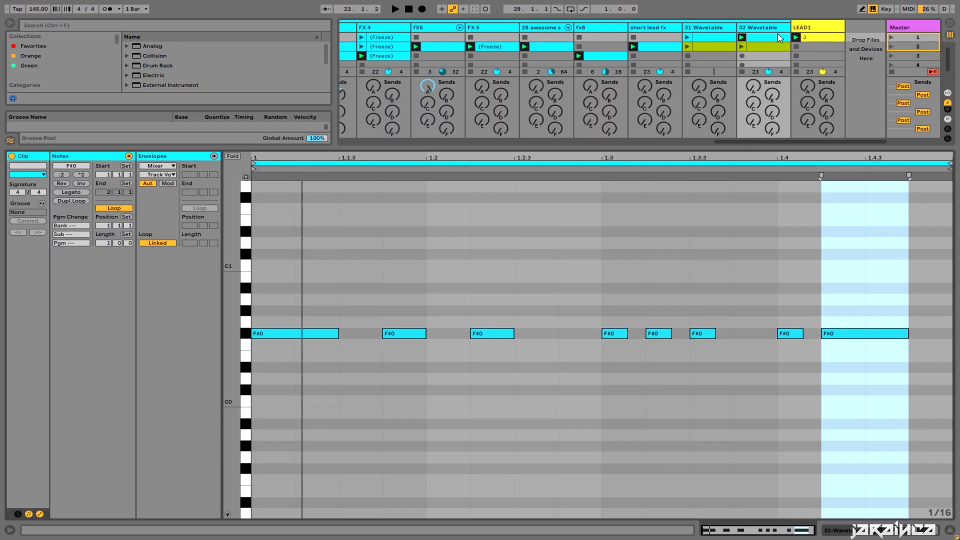
left_click(155, 167)
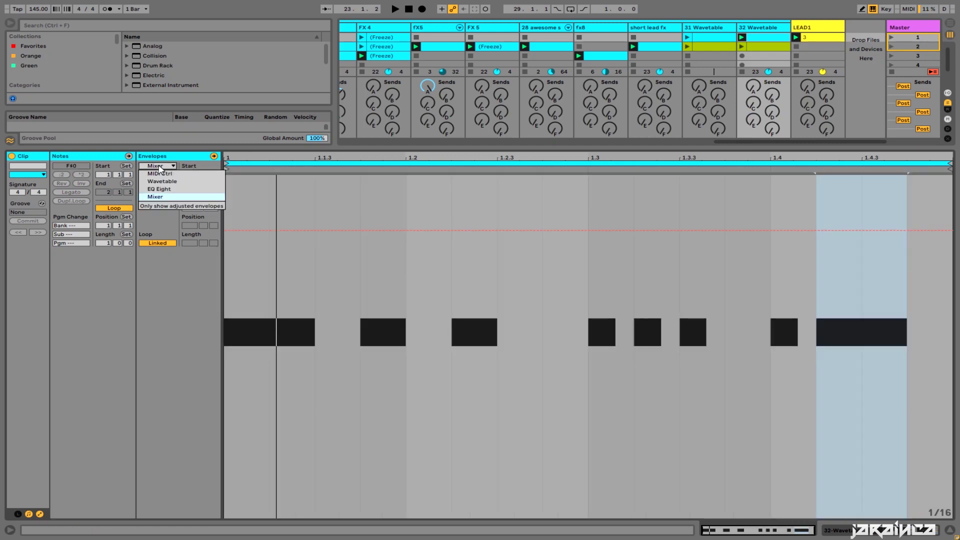
left_click(155, 176)
left_click(767, 29)
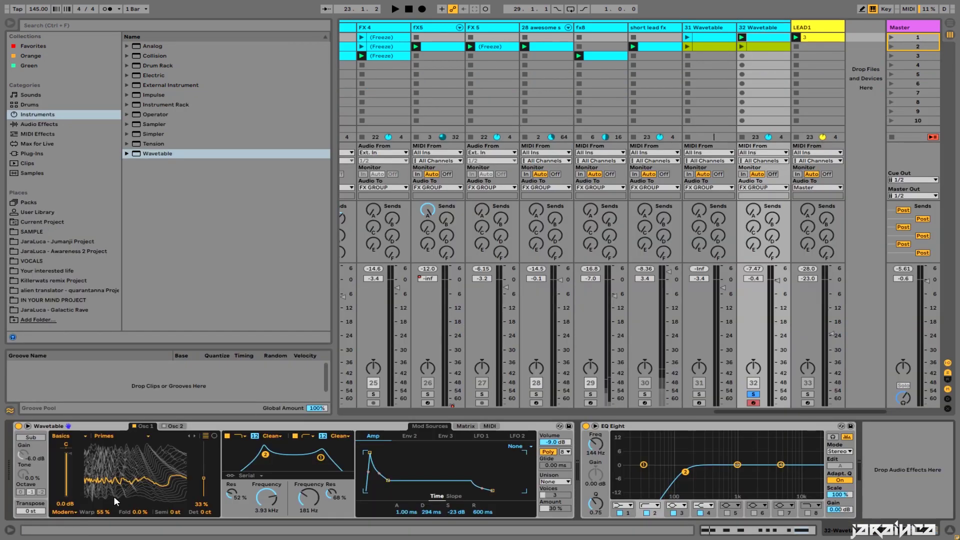
left_click_drag(112, 490, 132, 478)
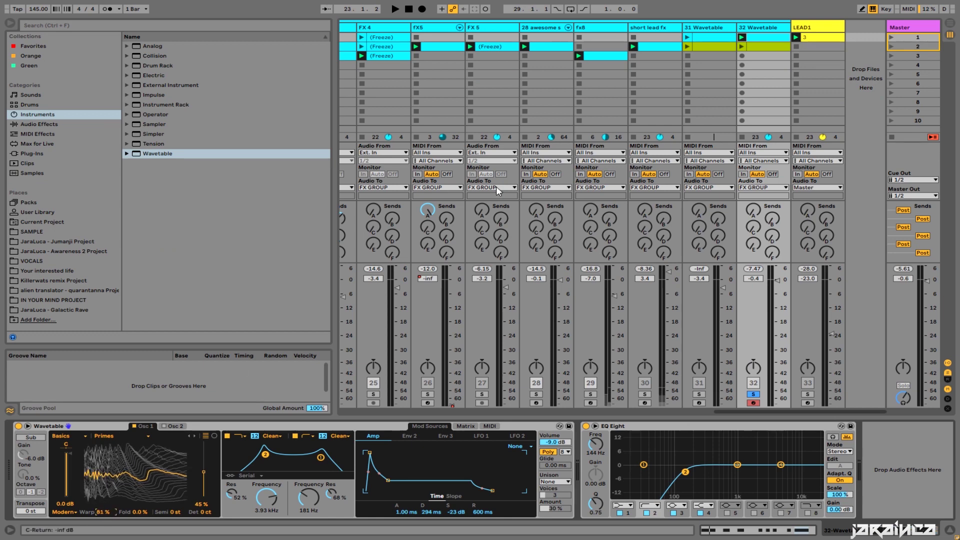
left_click(757, 45)
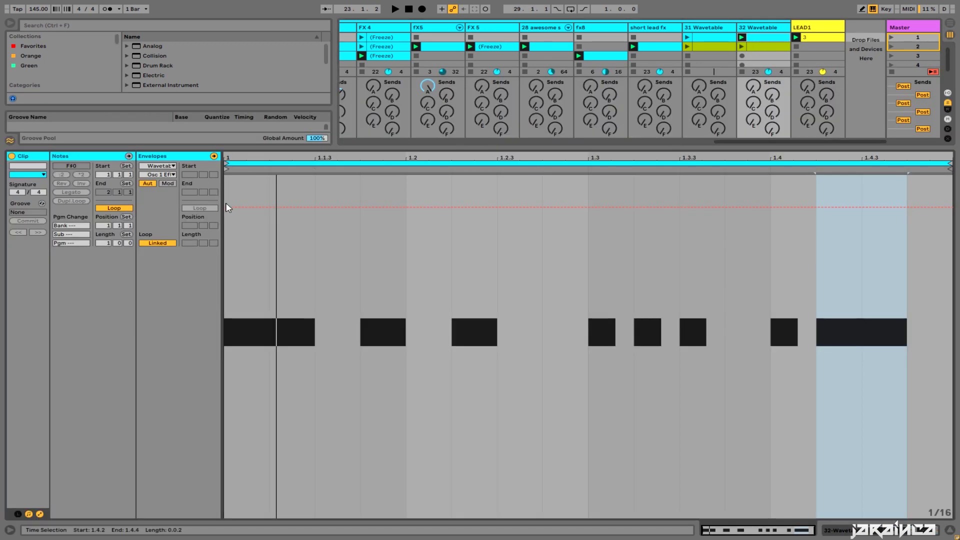
Step: Draw a V-shaped Osc 1 Effect 1 envelope falling to -64% at 1.2.3 and rising back by the bar's end, and play it
left_click_drag(235, 207, 497, 453)
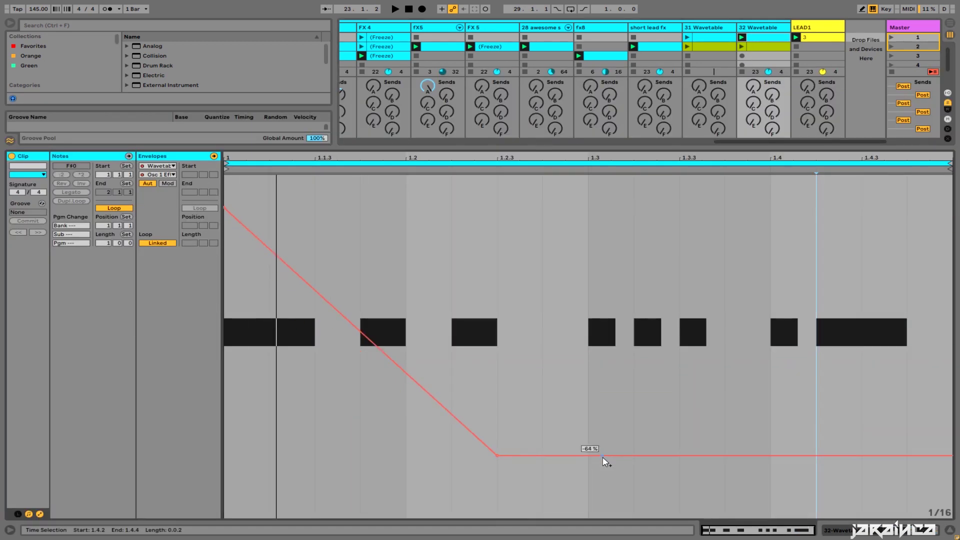
left_click_drag(607, 452, 952, 199)
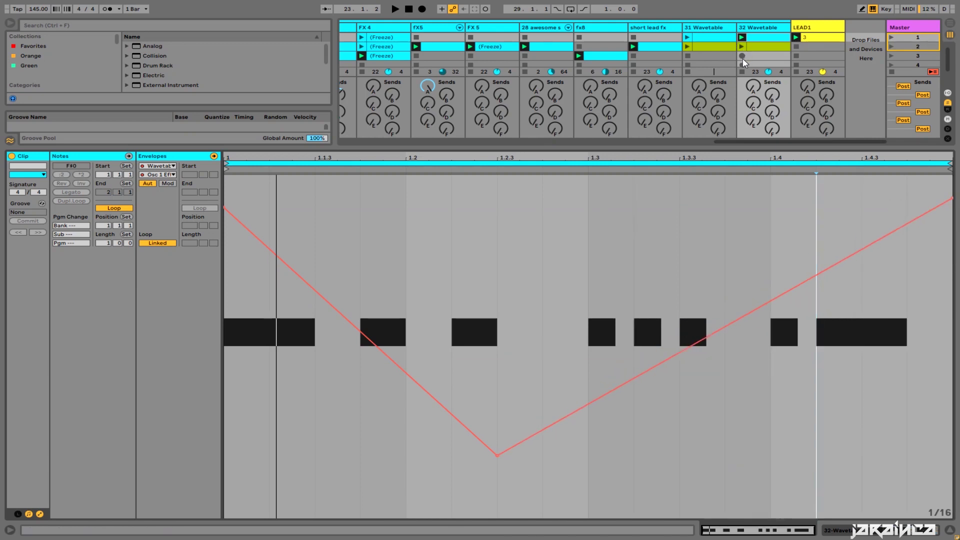
key("space")
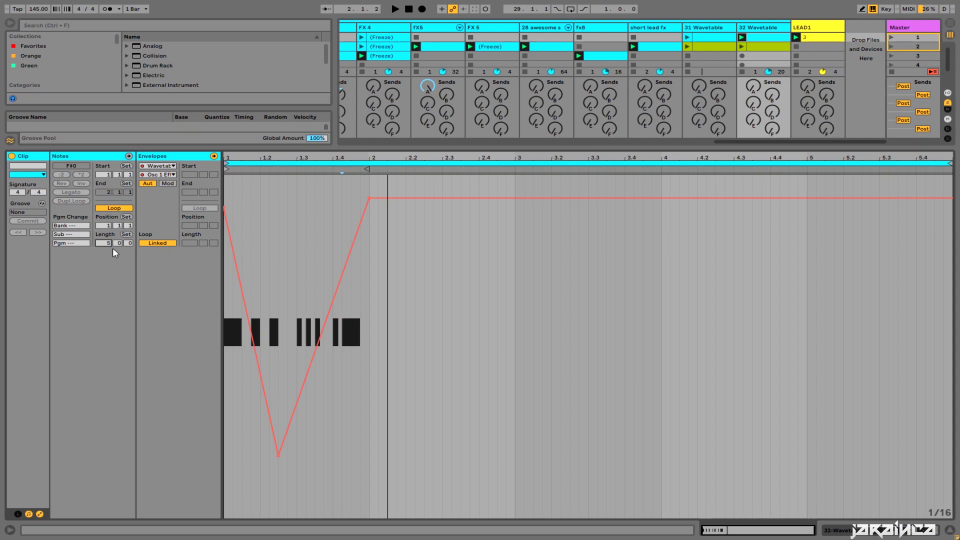
Step: Extend the clip's loop length to 8 bars and duplicate the one-bar F#0 note pattern until it fills all eight bars
left_click_drag(113, 249, 113, 234)
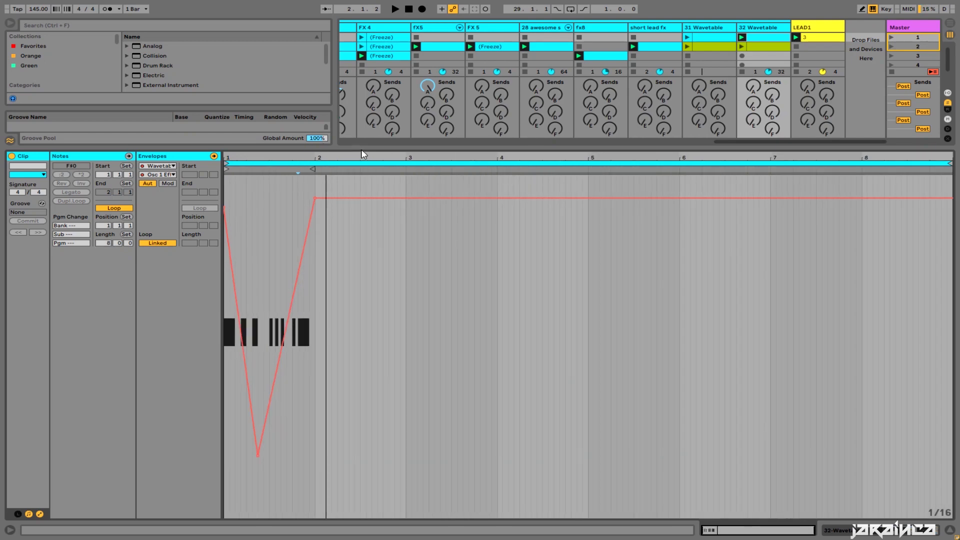
key("ctrl+alt+l")
key("ctrl+alt+l")
left_click(29, 514)
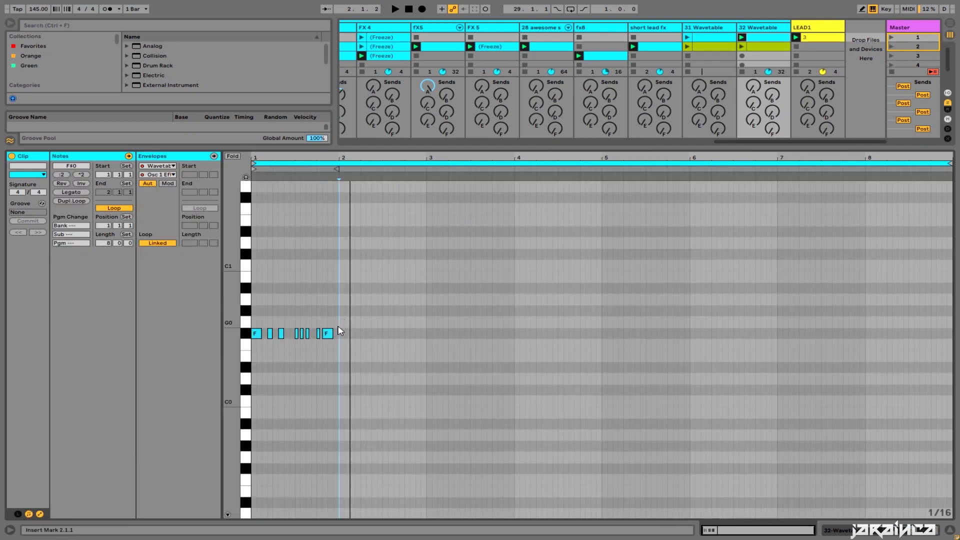
key("ctrl+d")
key("ctrl+d")
key("ctrl+d")
key("ctrl+d")
key("ctrl+d")
key("ctrl+d")
key("ctrl+d")
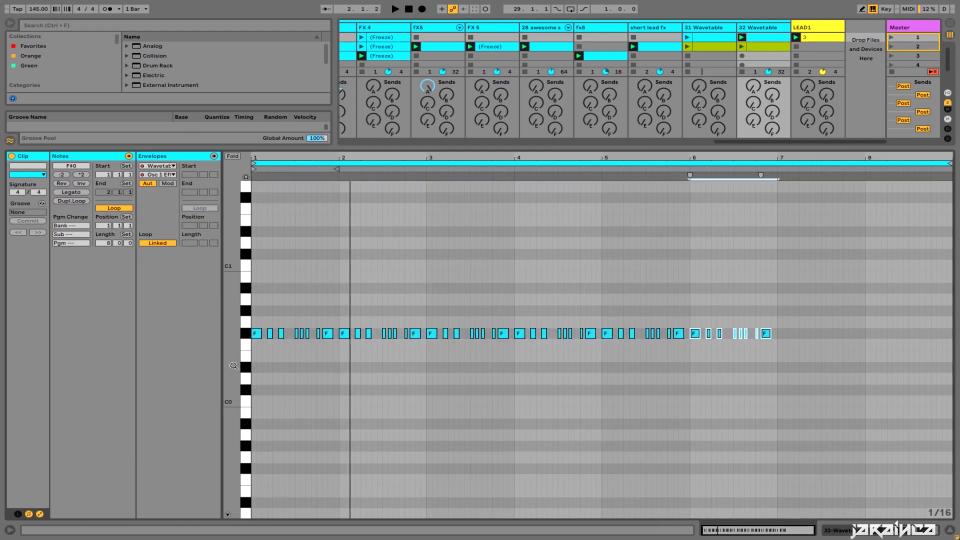
Step: Stretch the Osc 1 Effect 1 envelope over eight bars, moving its low point to bar 5 at -74% and its final rise to the clip's end
left_click(165, 174)
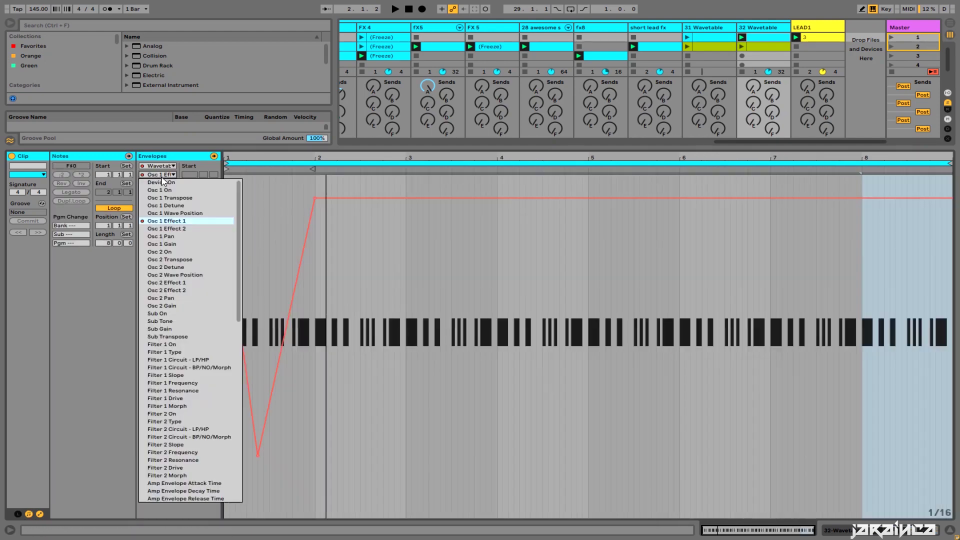
left_click(364, 248)
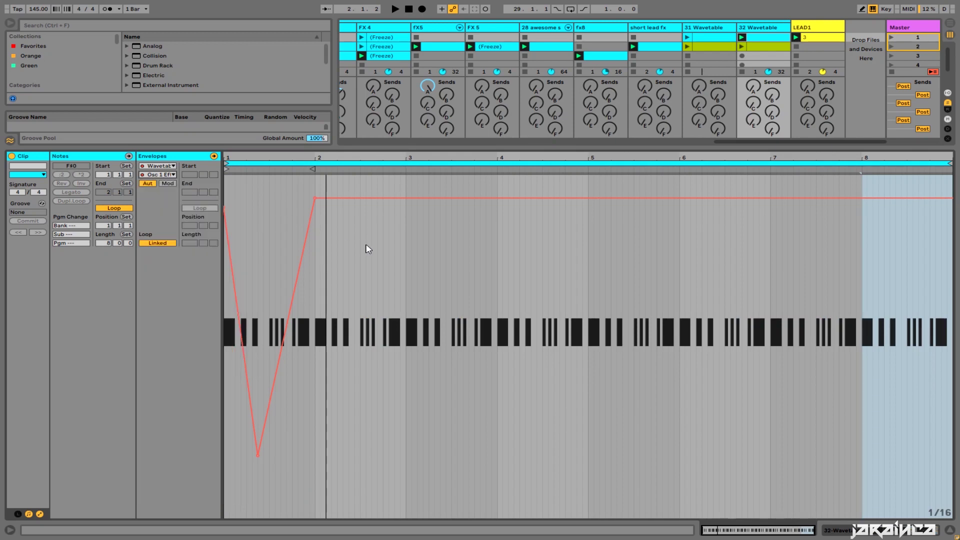
left_click(315, 199)
left_click_drag(257, 456, 588, 473)
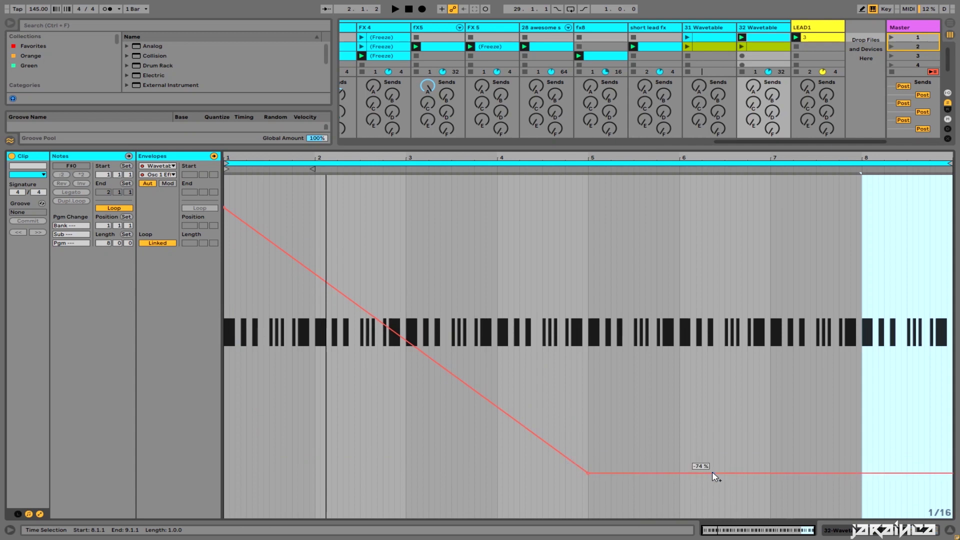
left_click_drag(710, 473, 951, 187)
Step: Play the automated clip, set the Wavetable's high-pass filter to 225 Hz, and stop playback
key("space")
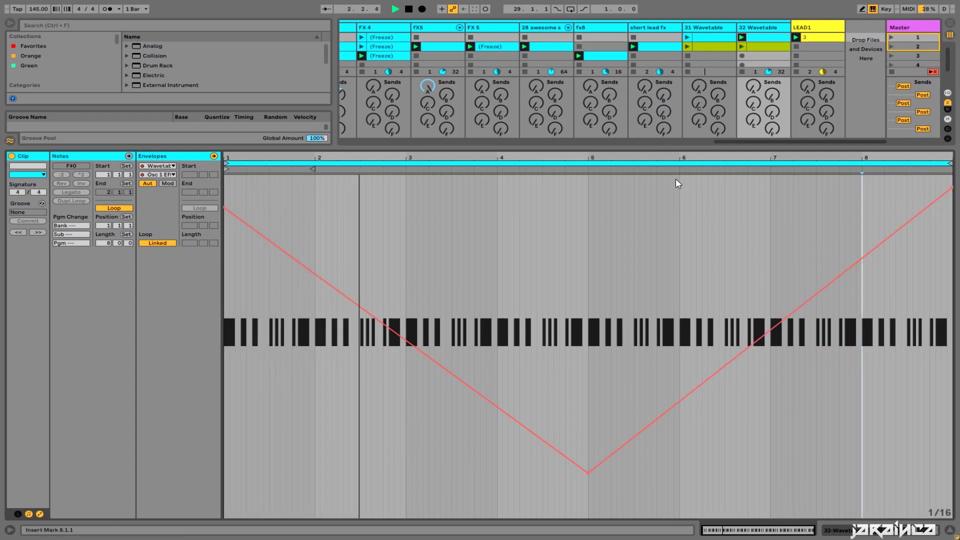
key("ctrl+alt+l")
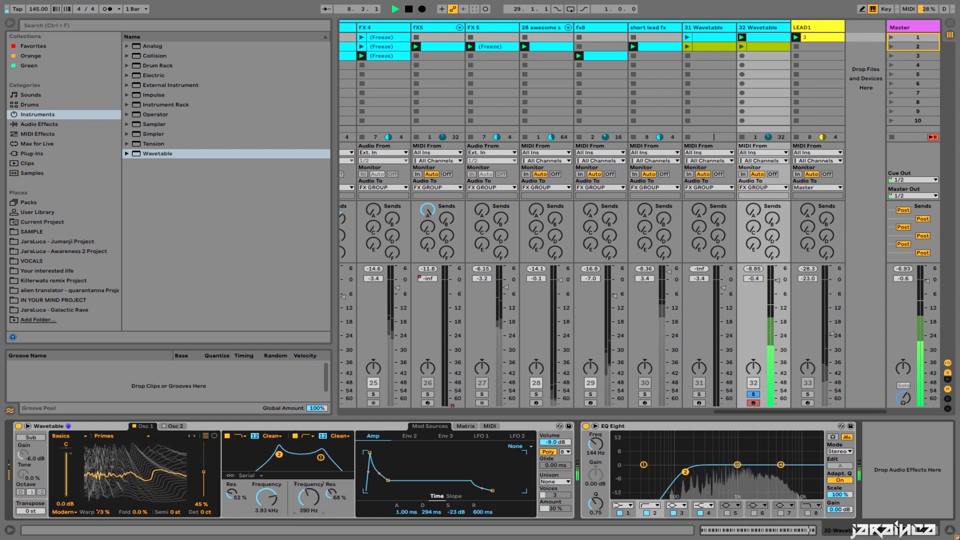
key("space")
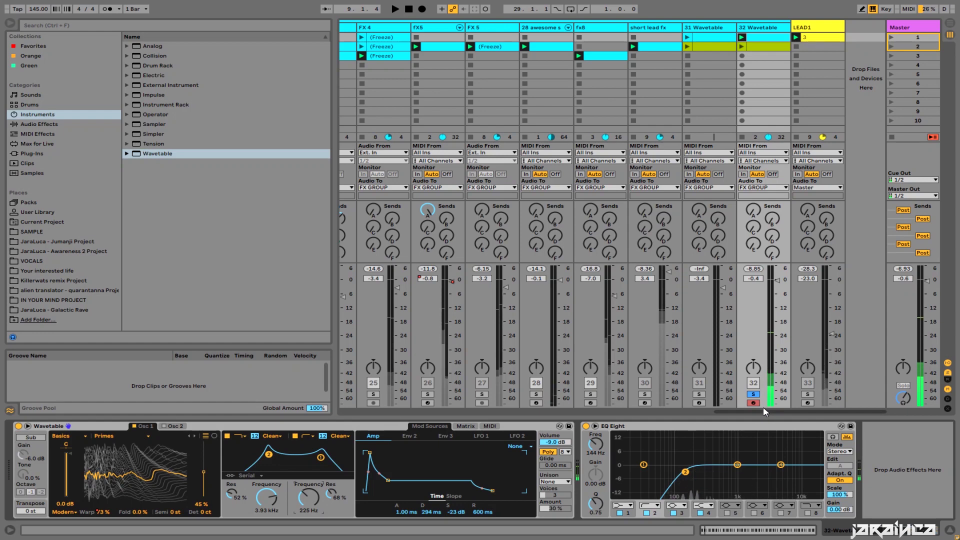
Step: Audition the 32 Wavetable FX together with the soloed kick and bass group, and stop playback
left_click_drag(763, 412, 356, 416)
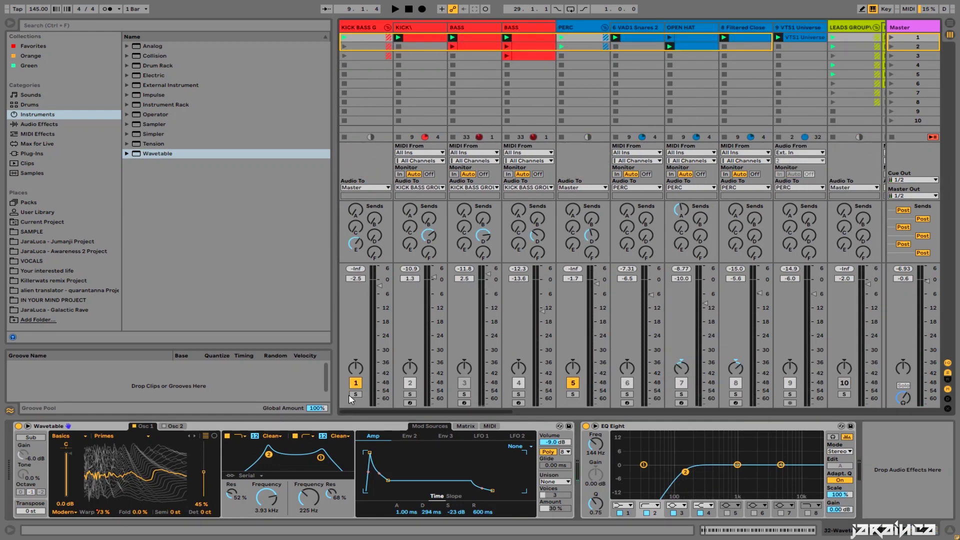
key("space")
left_click_drag(466, 410, 844, 404)
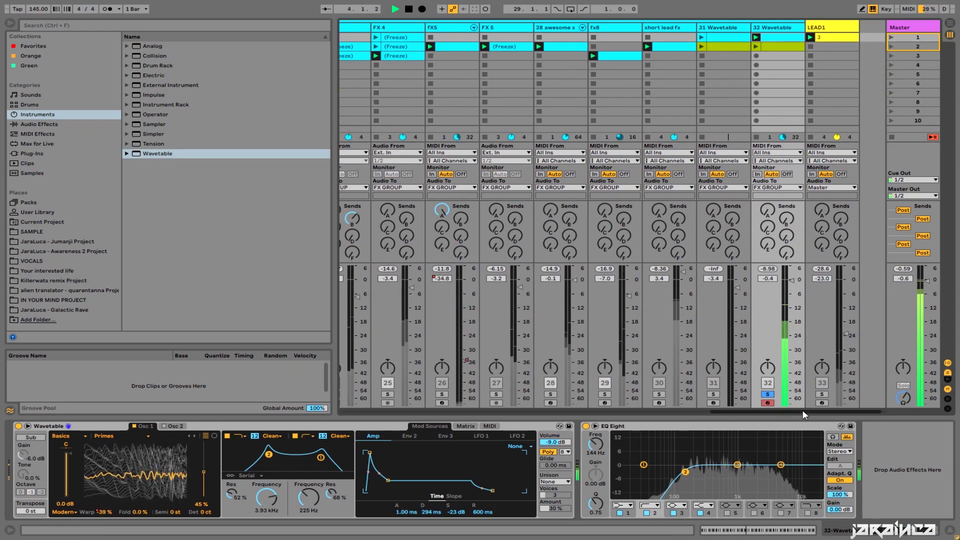
left_click_drag(802, 412, 795, 415)
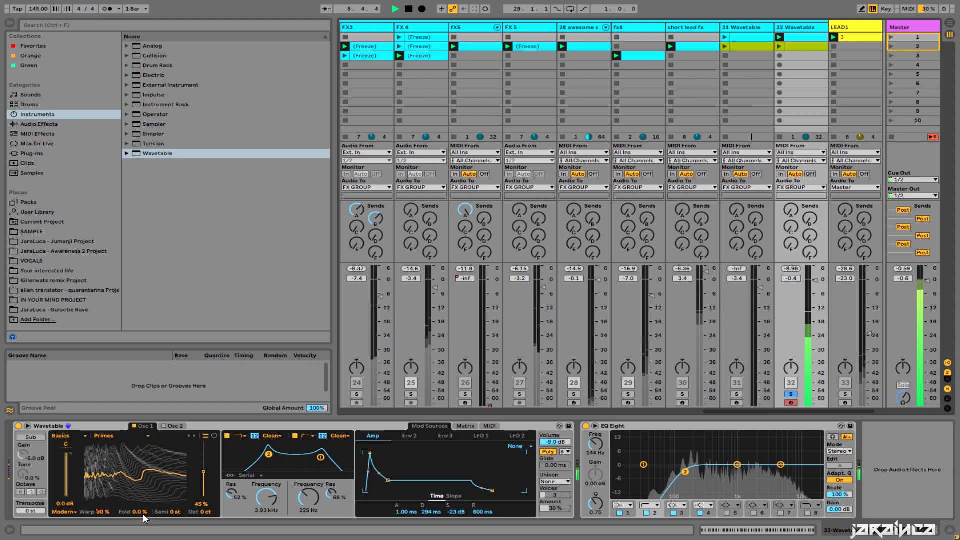
key("space")
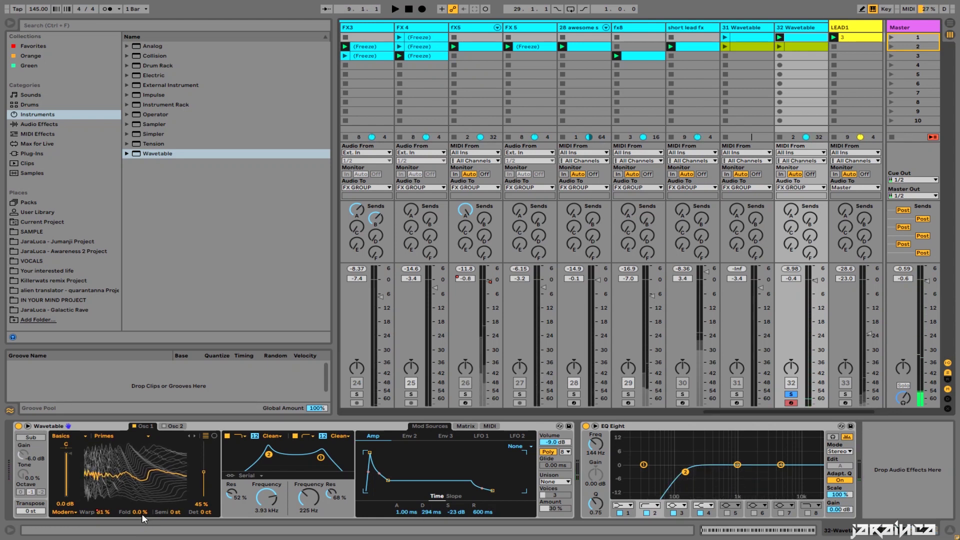
Step: Solo only the 32 Wavetable track and raise Oscillator 1's fold to 29% during playback
left_click(141, 513)
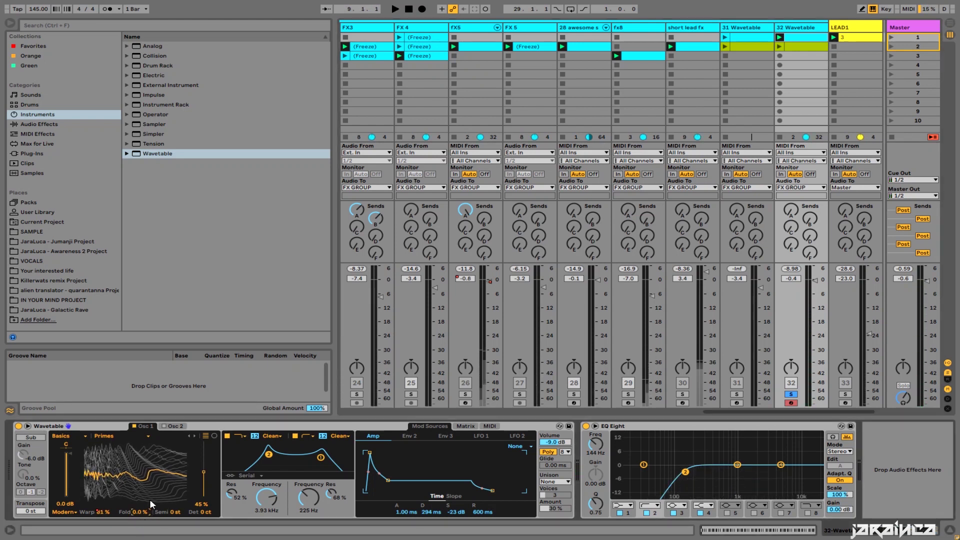
left_click(793, 395)
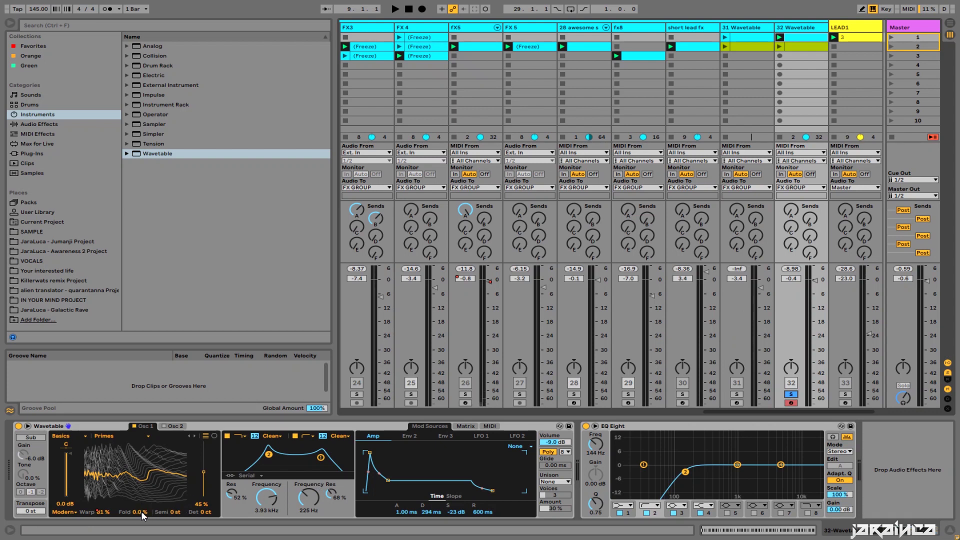
key("space")
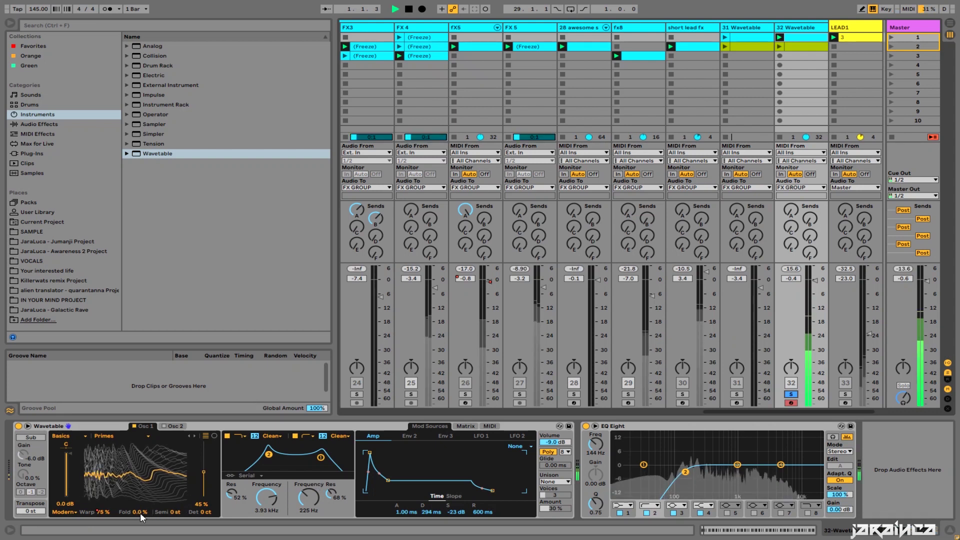
mouse_move(142, 517)
left_mouse_down()
mouse_move(143, 488)
mouse_move(142, 504)
left_mouse_up()
Step: Add an Echo after the EQ Eight with 48% dry/wet, dotted 1/4 times on both sides, 58% feedback and Ping Pong mode
left_click(39, 124)
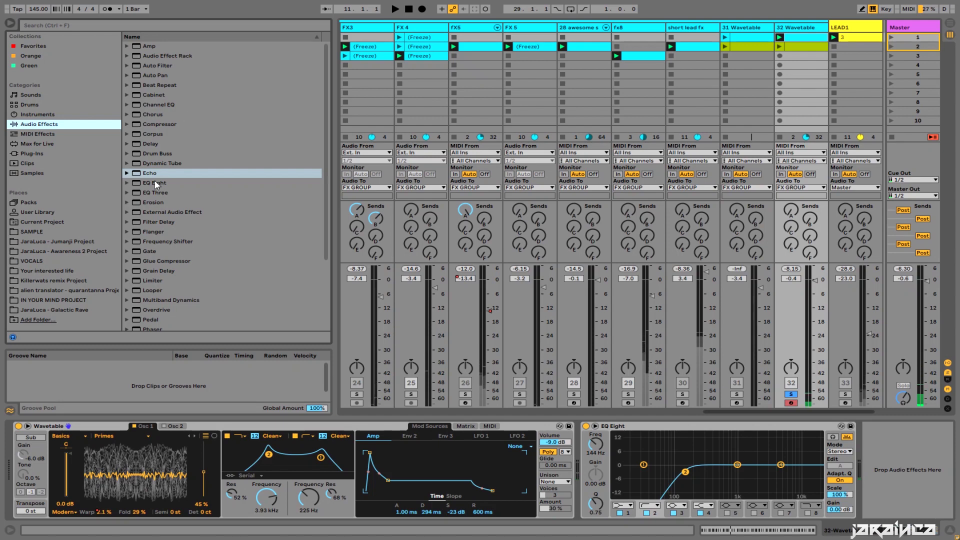
left_click_drag(150, 173, 773, 510)
left_click_drag(944, 506, 944, 508)
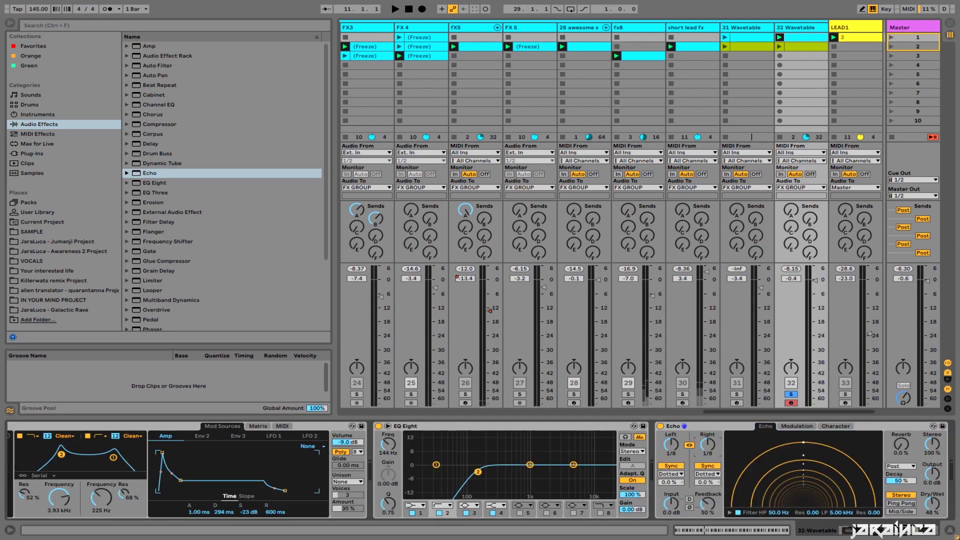
left_click_drag(707, 444, 708, 440)
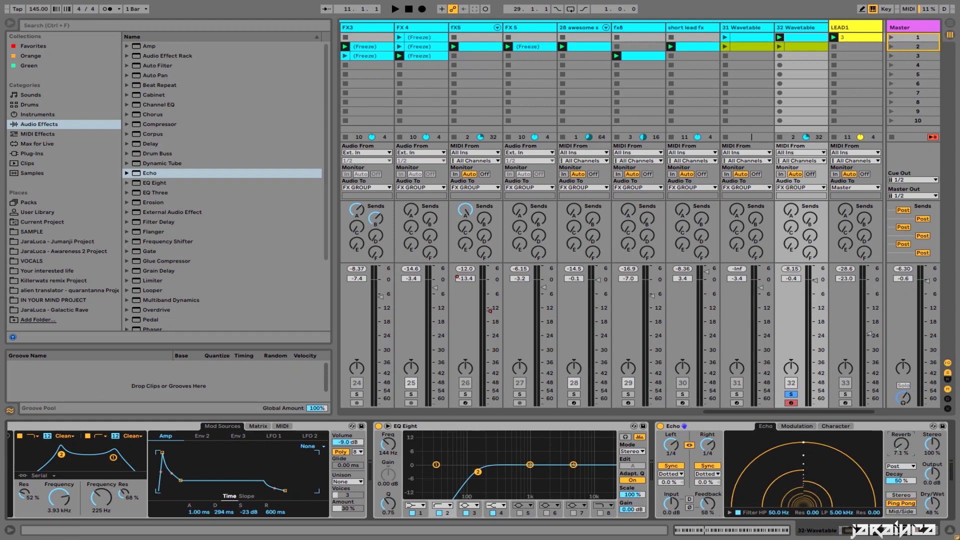
Step: During playback, set the Echo's reverb to 14% and raise Oscillator 1's fold to 45%
key("space")
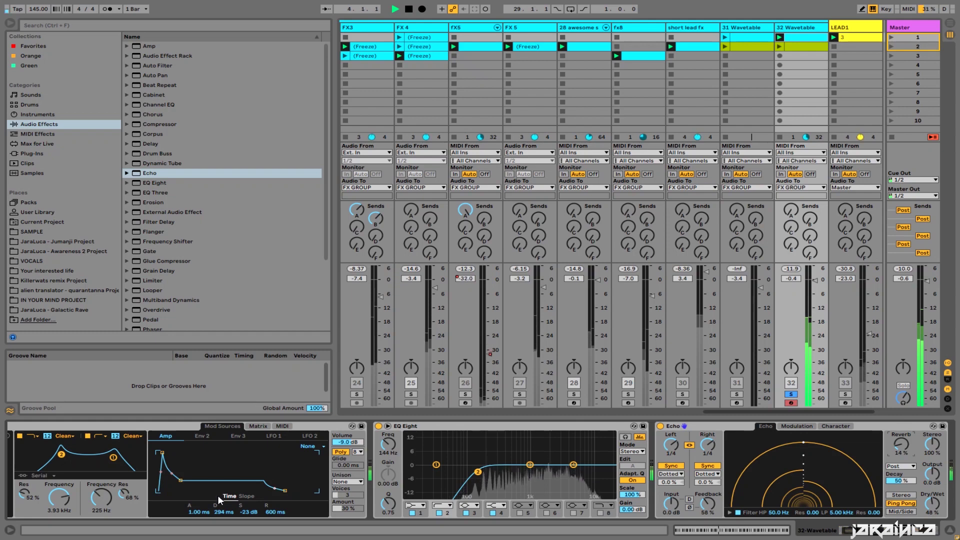
scroll(237, 487, "left", 5)
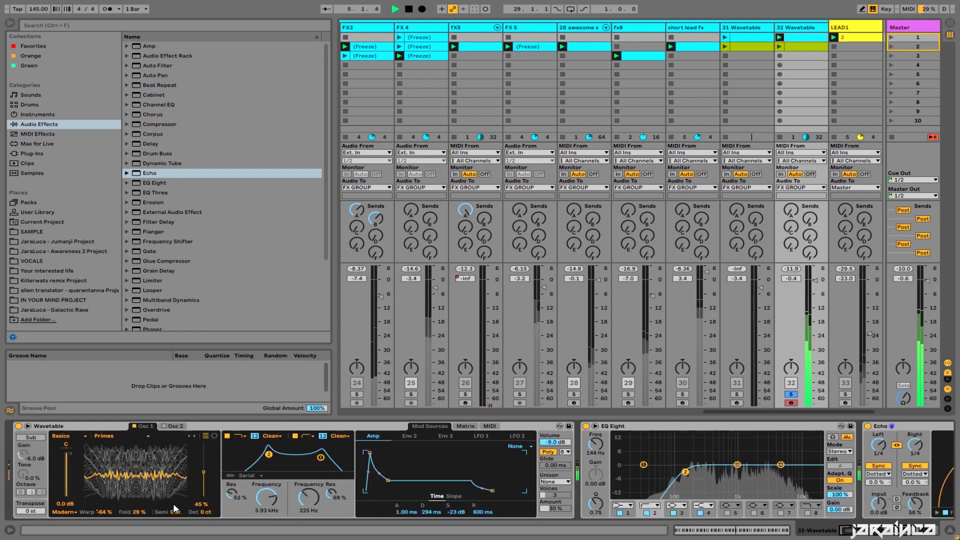
left_click_drag(140, 513, 140, 504)
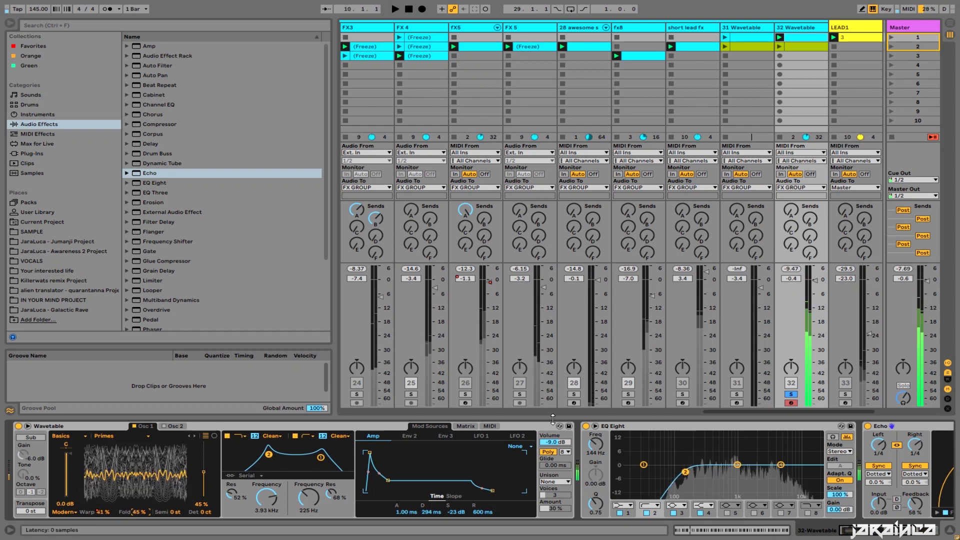
Step: Solo the kick and bass group alongside the 32 Wavetable track and play them together
left_click_drag(788, 412, 345, 419)
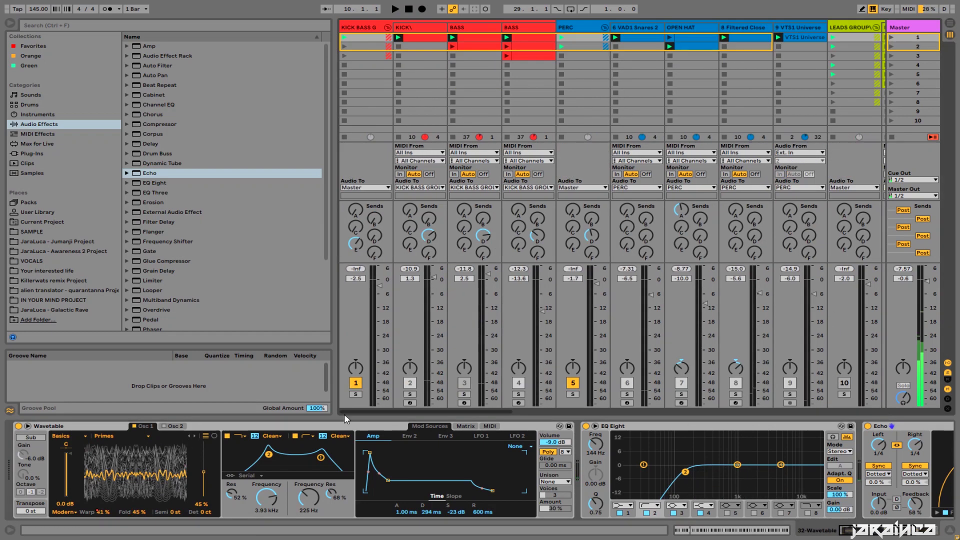
left_click(355, 395)
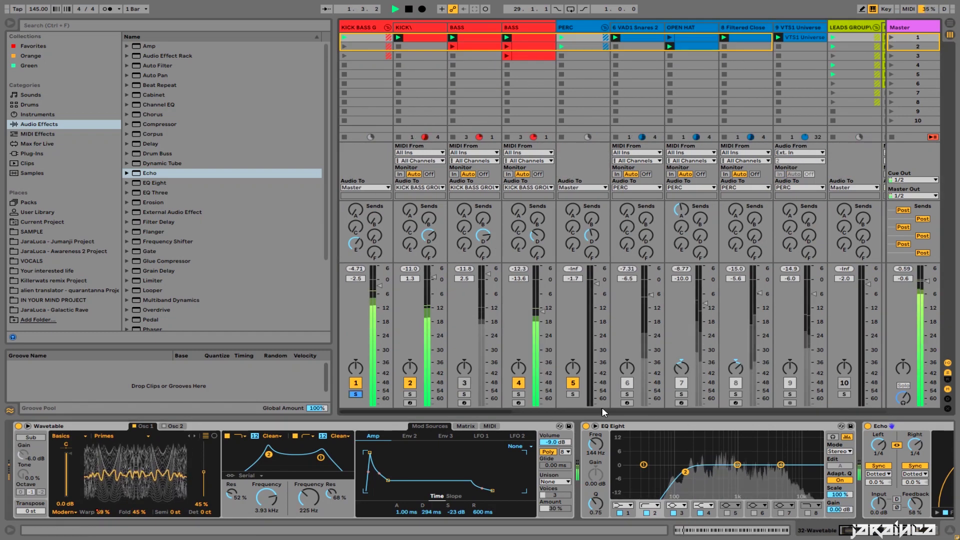
left_click_drag(505, 412, 876, 407)
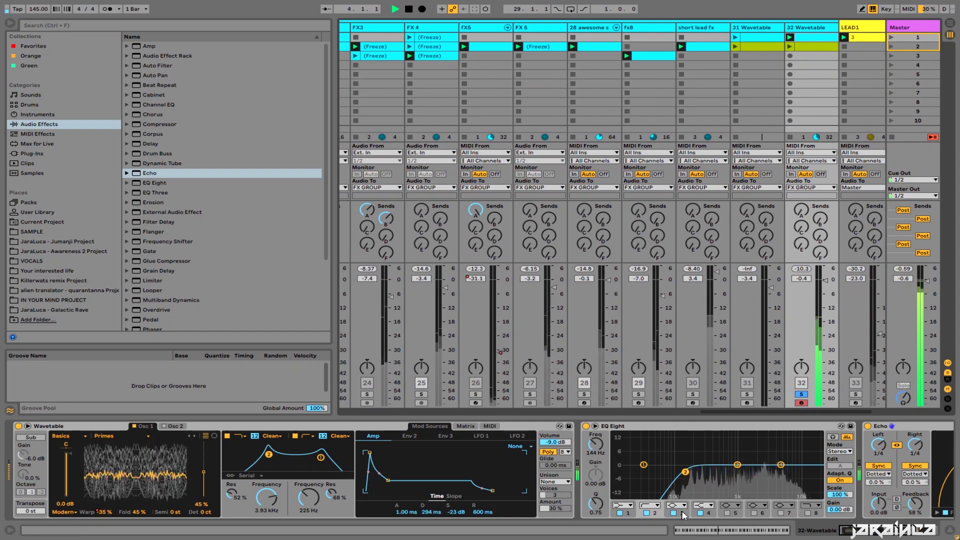
Step: During playback, lower the Wavetable's low-pass filter to 843 Hz and its high-pass filter to 153 Hz
scroll(776, 521, "right", 5)
scroll(775, 521, "left", 5)
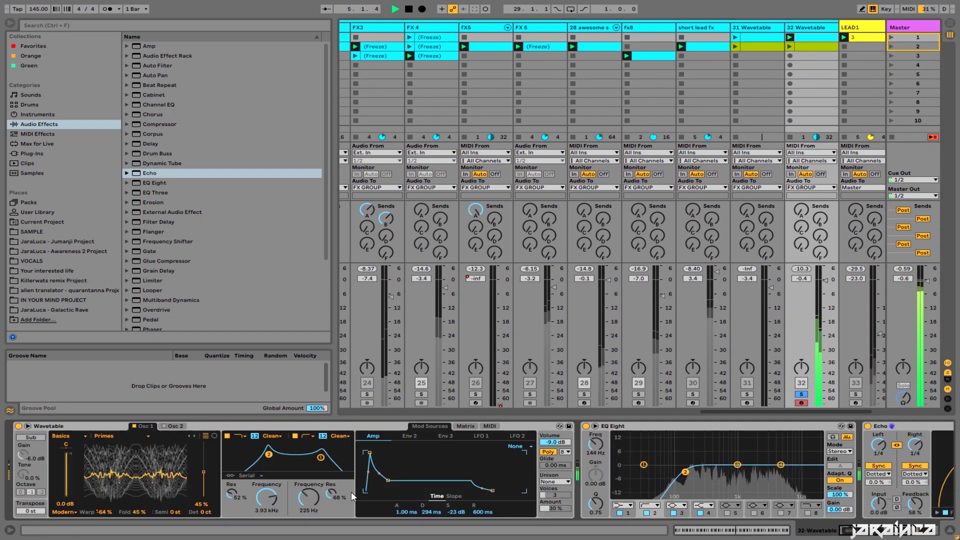
left_click_drag(309, 502, 267, 522)
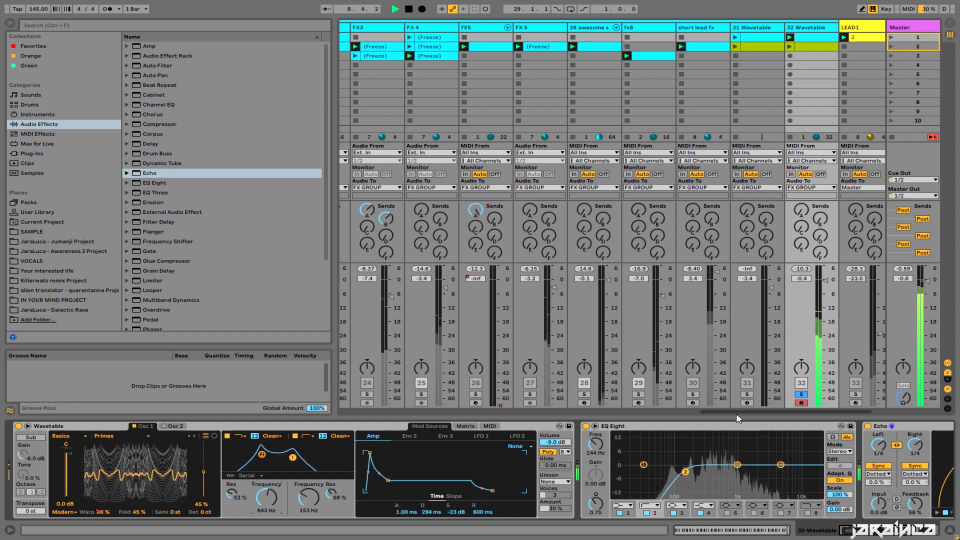
Step: Set the Wavetable's low-pass filter to 5.18 kHz and high-pass to 70.9 Hz, and add the PERC group to the soloed tracks
left_click_drag(735, 413, 377, 413)
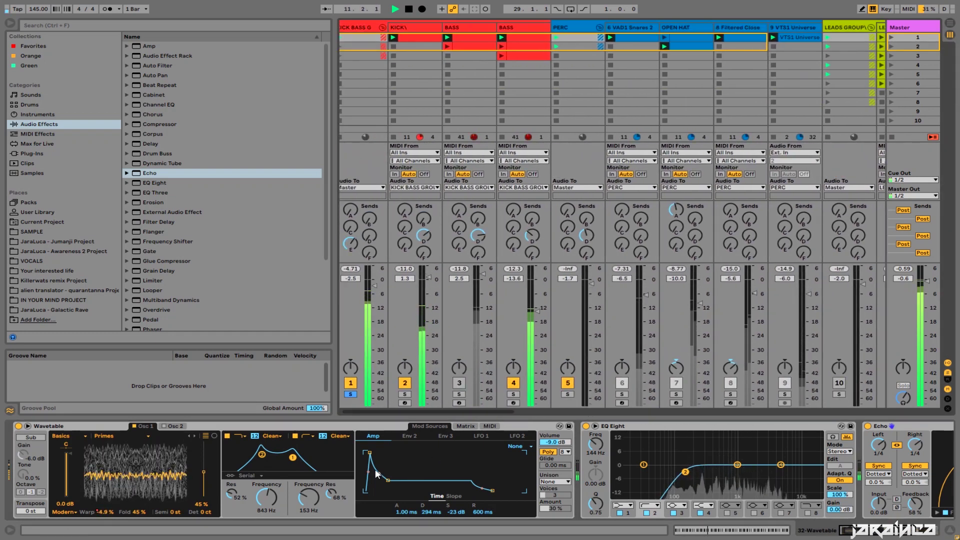
left_click_drag(308, 498, 308, 490)
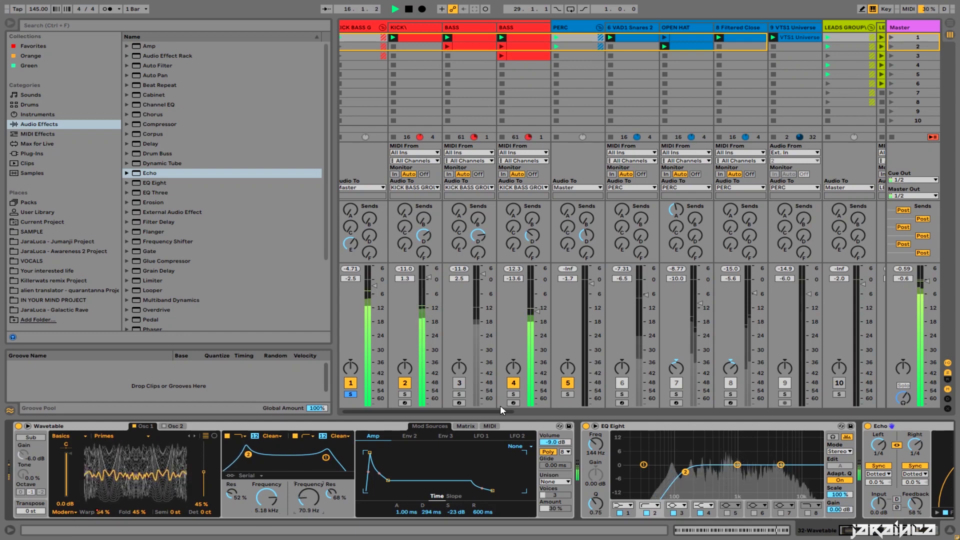
left_click(568, 395)
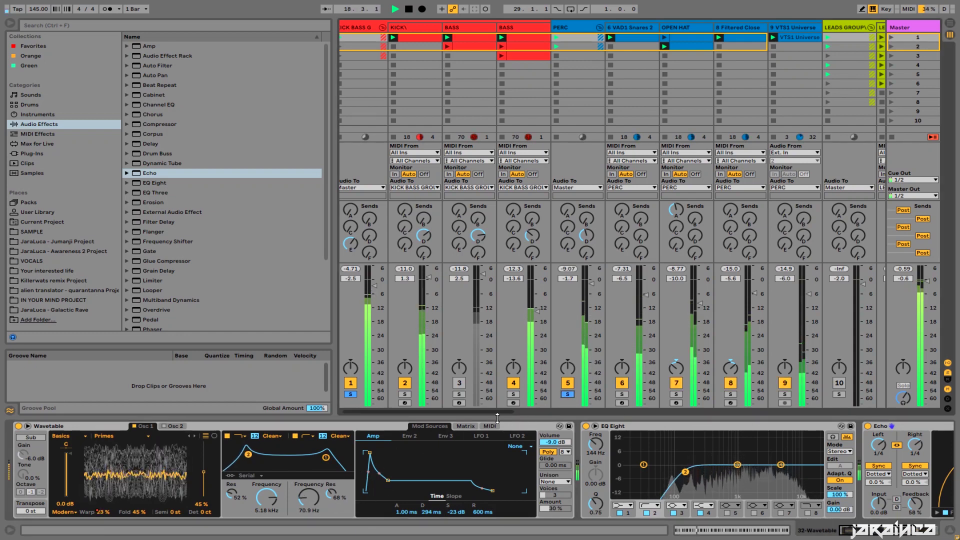
Step: Lower Oscillator 1's fold to 22% and the Wavetable's low-pass filter to 3.33 kHz
left_click_drag(495, 411, 745, 411)
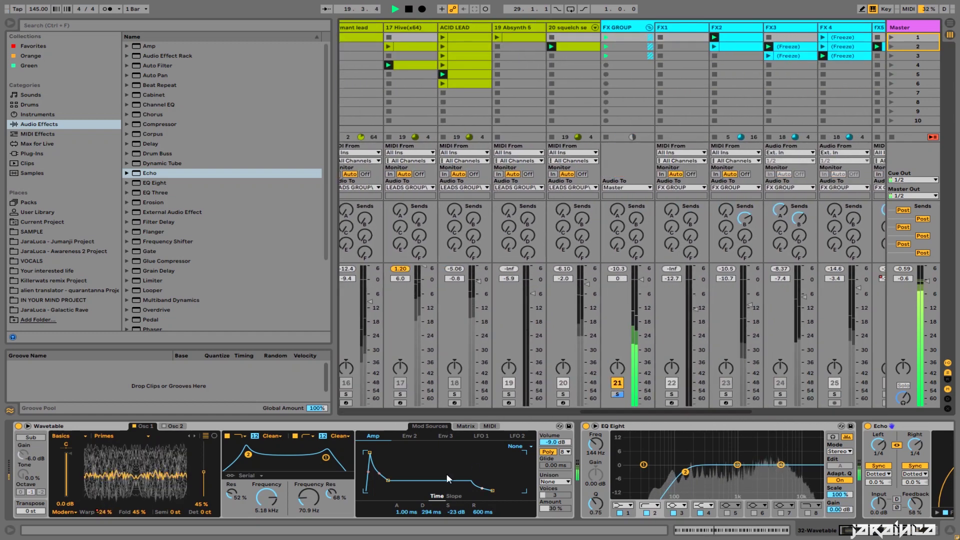
mouse_move(145, 508)
left_mouse_down()
mouse_move(145, 490)
mouse_move(145, 520)
left_mouse_up()
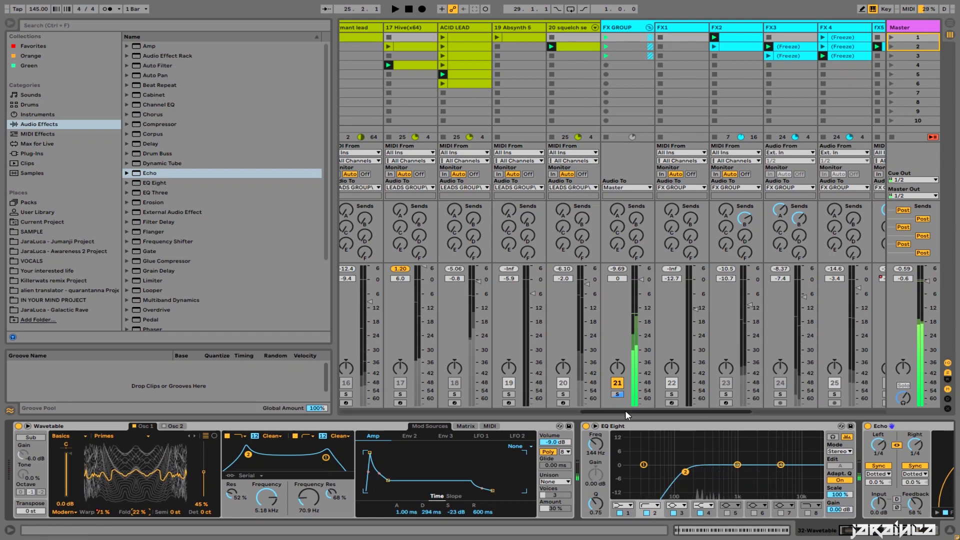
left_click_drag(698, 411, 834, 410)
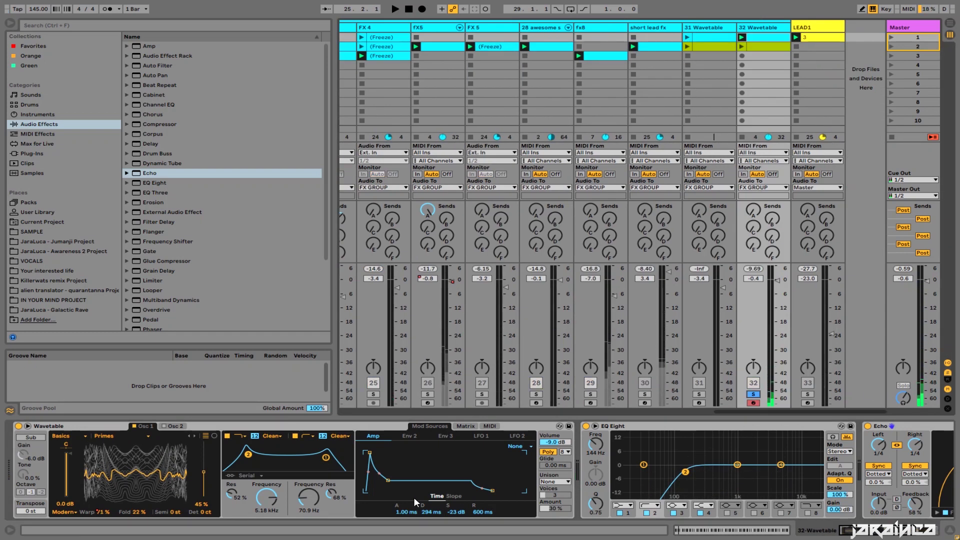
scroll(889, 536, "right", 5)
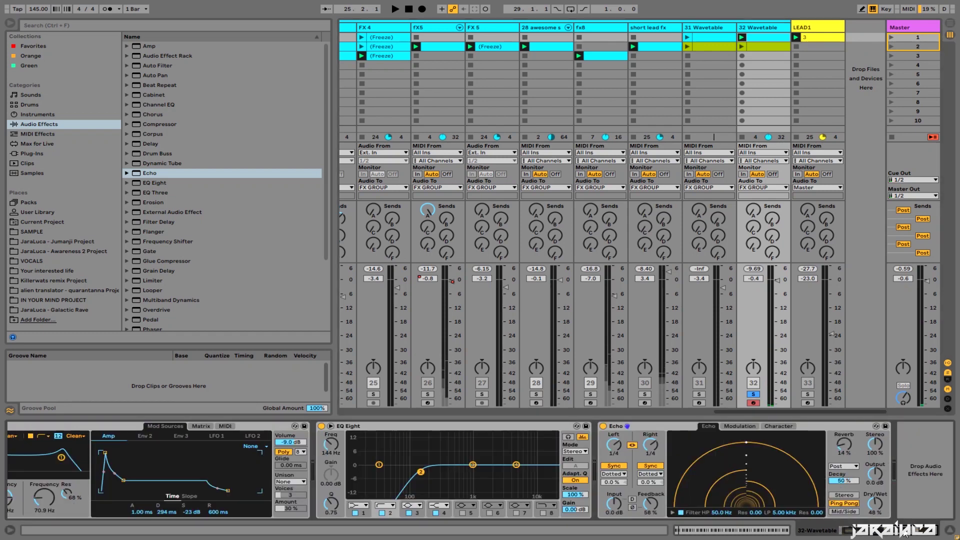
scroll(535, 509, "left", 5)
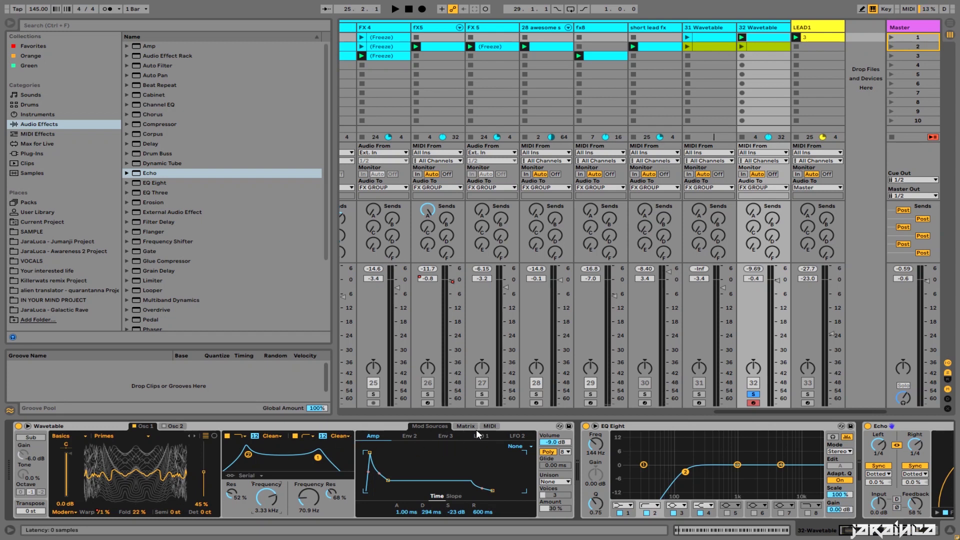
Step: Show the Wavetable's modulation matrix, and lower the Echo's dry/wet to 33% during playback
left_click(463, 427)
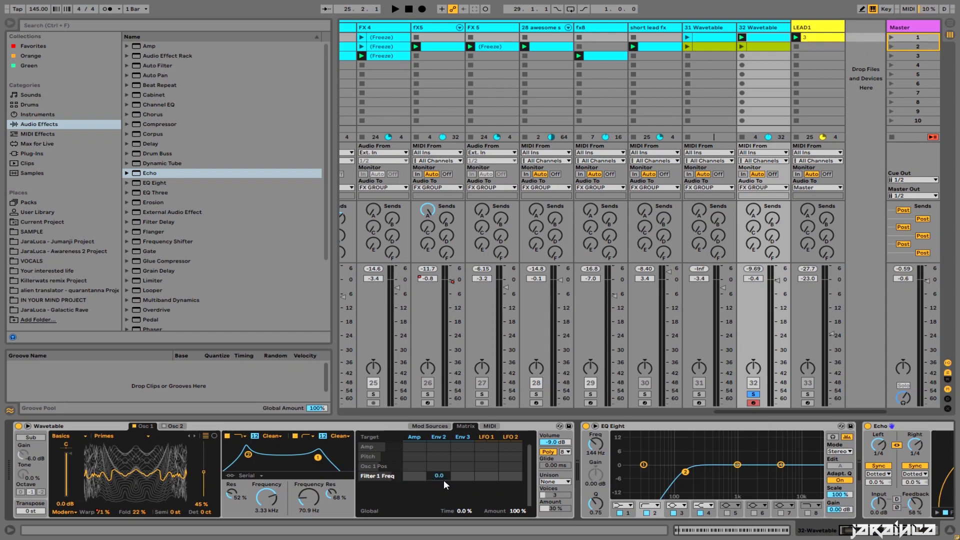
key("space")
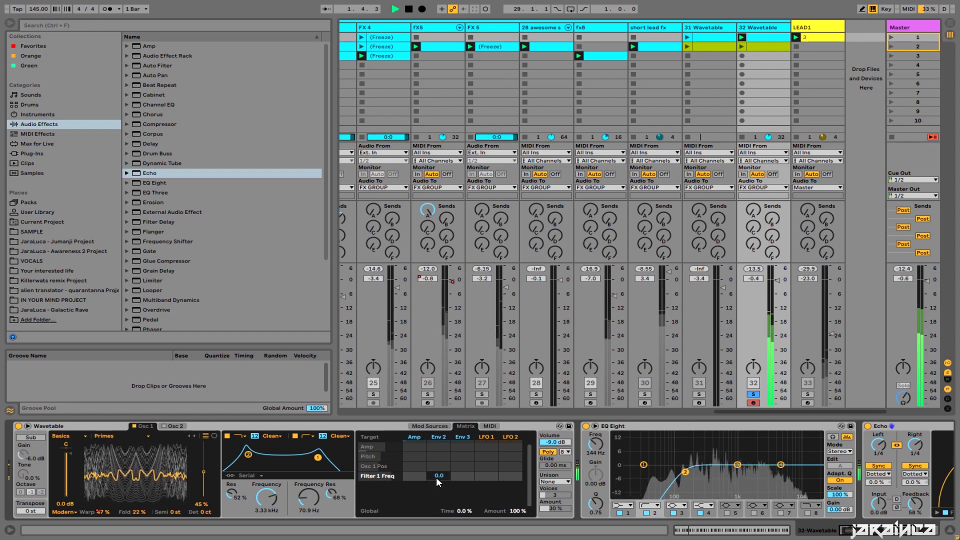
scroll(884, 500, "down", 5)
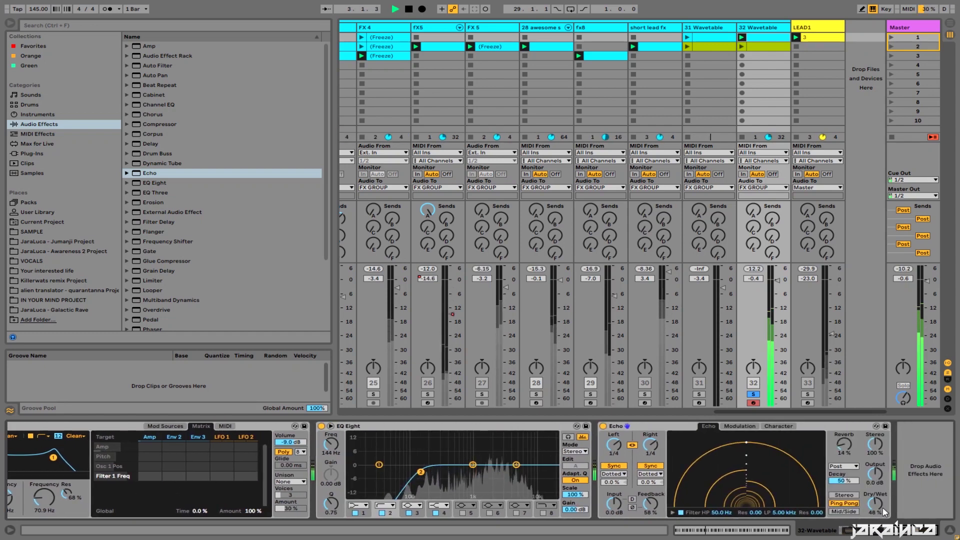
left_click_drag(875, 504, 903, 534)
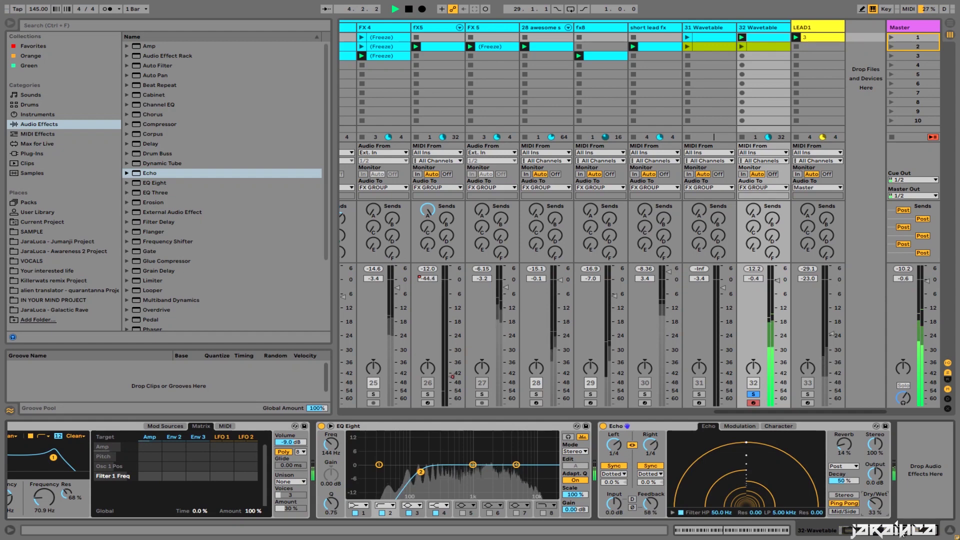
Step: Modulate the Wavetable's Filter 1 frequency by 13 from both the Amp envelope and Env 2
scroll(800, 518, "up", 5)
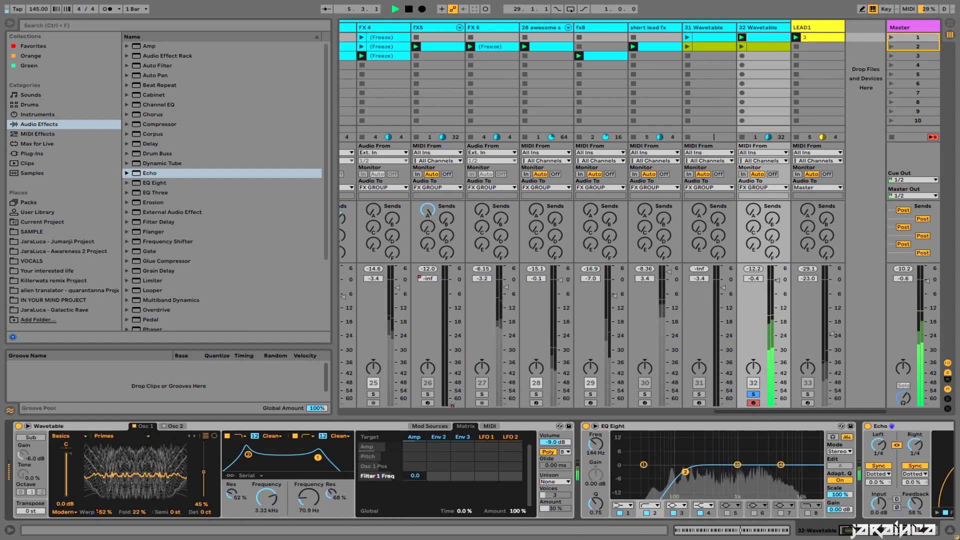
left_click_drag(416, 474, 416, 455)
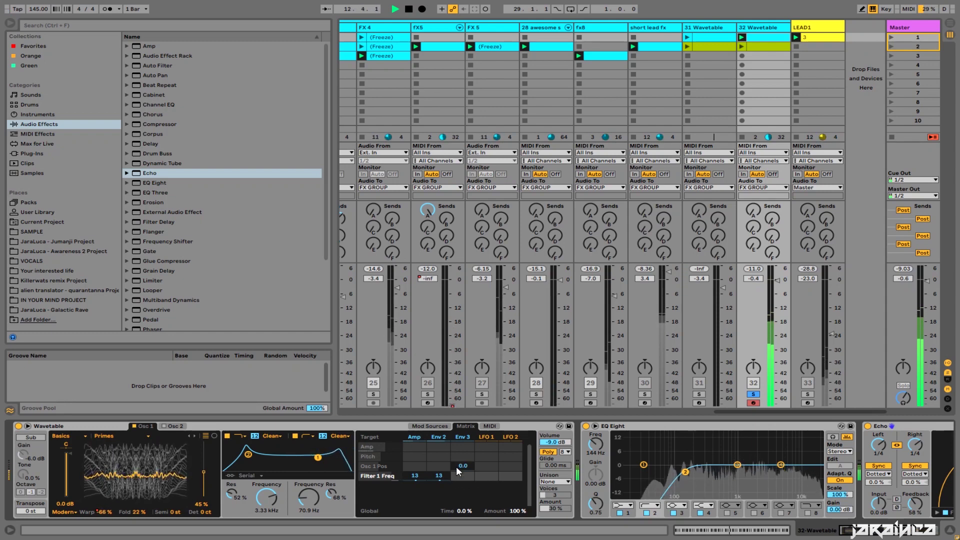
Step: Try modulating Pitch from Env 3 with an amount of 48, and reset that amount to zero
left_click_drag(463, 459, 463, 452)
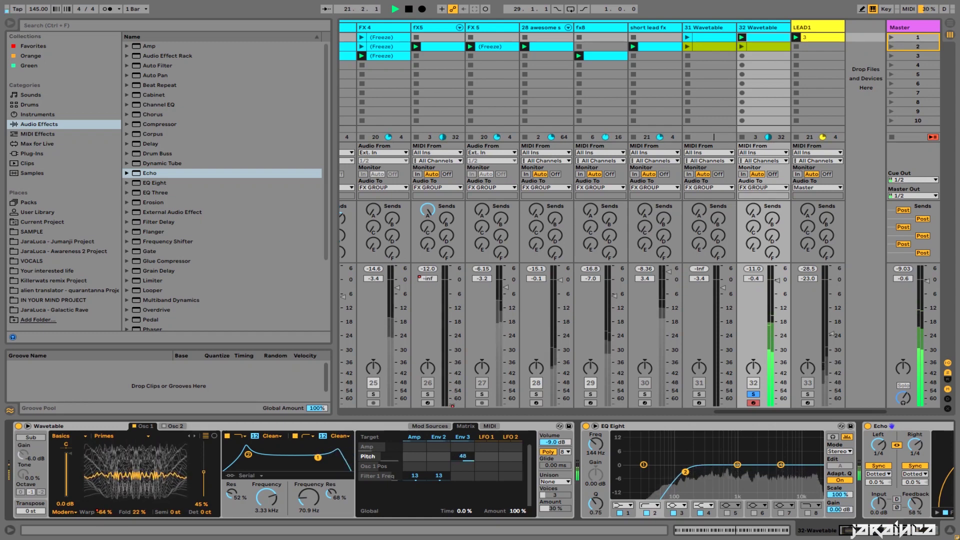
double_click(471, 459)
left_click(488, 459)
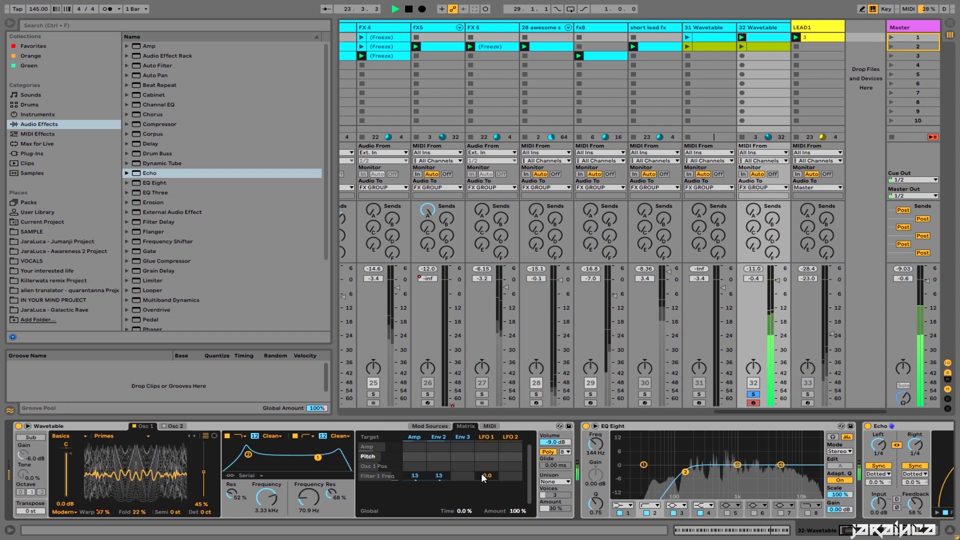
Step: Modulate Oscillator 1's position by 16 from LFO 1 and Filter 1's frequency by 19 from LFO 2, and stop playback
left_click(483, 463)
left_click_drag(483, 465, 483, 445)
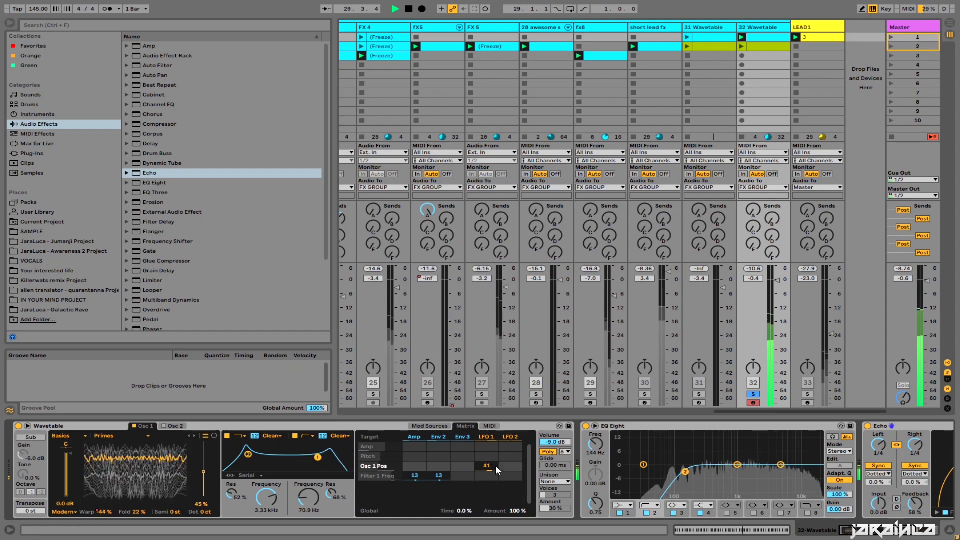
left_click_drag(496, 465, 499, 487)
key("space")
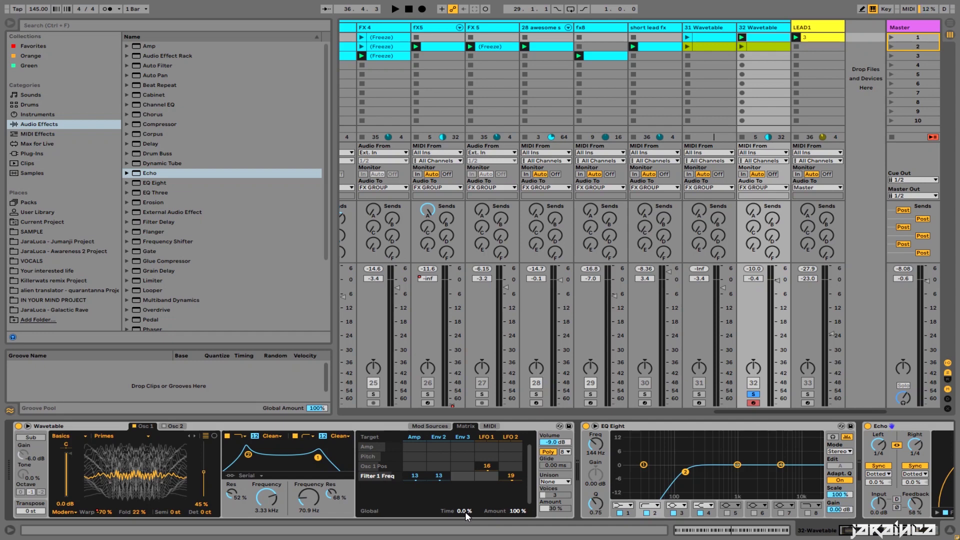
Step: Try a global modulation Time of 58% during playback, bypass the Echo, and reset Time to 0%
key("space")
left_click_drag(463, 511, 463, 487)
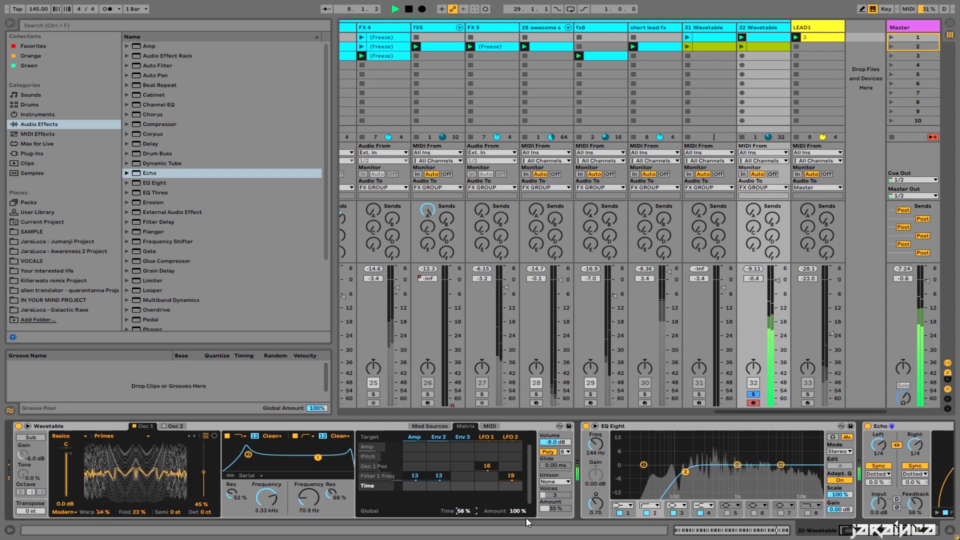
left_click(867, 426)
left_click_drag(470, 512, 473, 519)
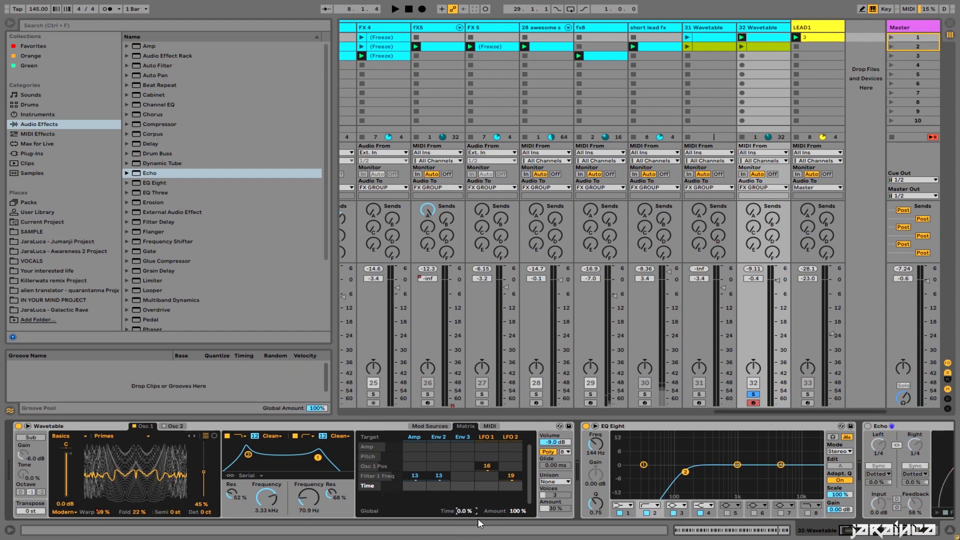
Step: Audition the matrix's global Time between 95% and -58%, and set it to -9.4%
key("space")
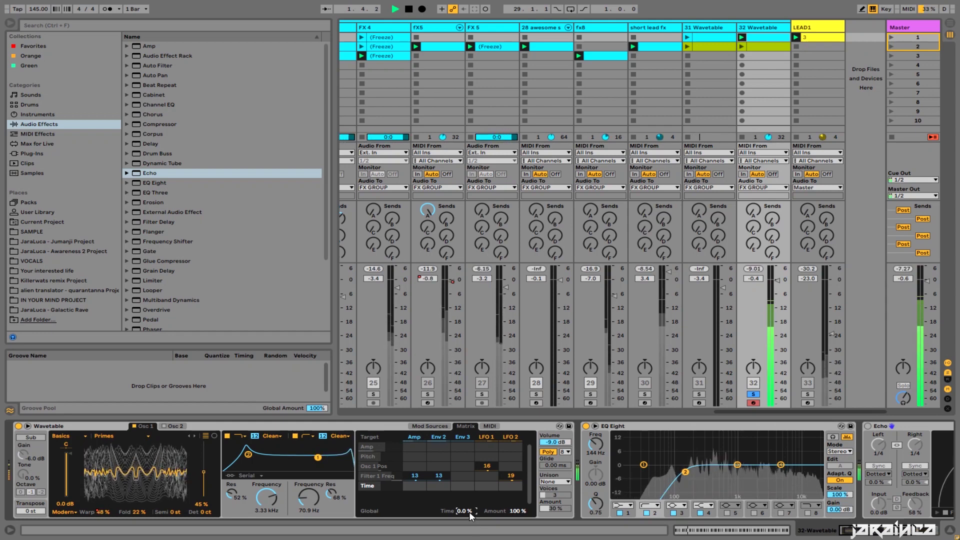
left_click_drag(469, 512, 469, 507)
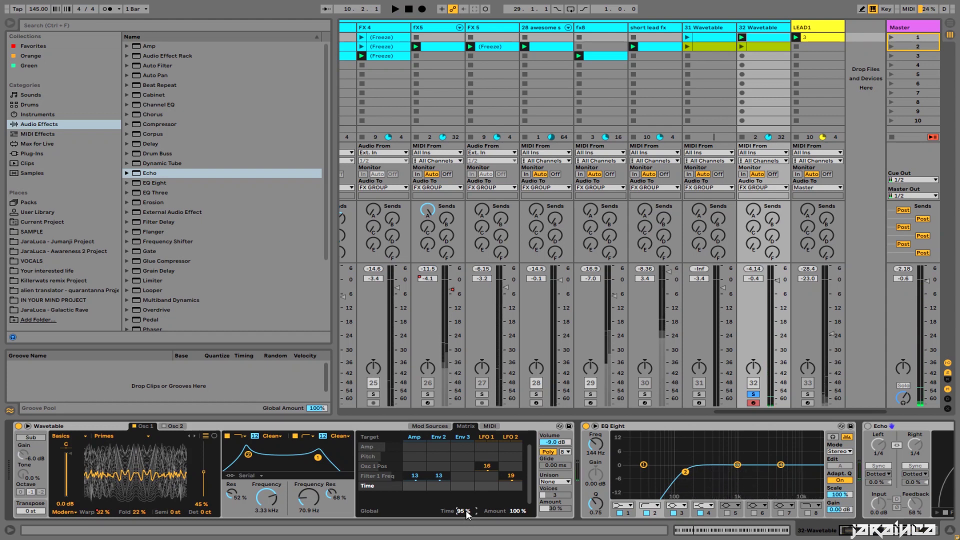
left_click_drag(466, 510, 466, 530)
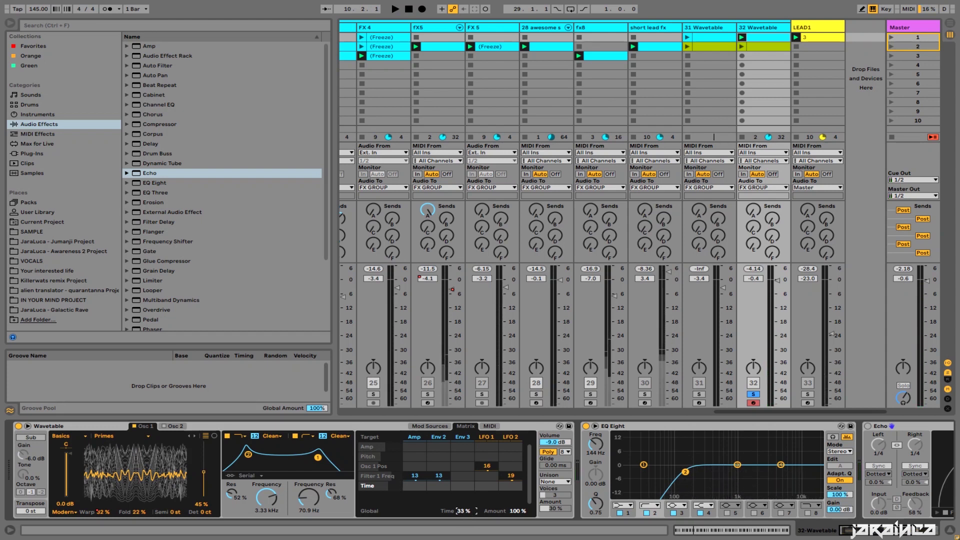
key("space")
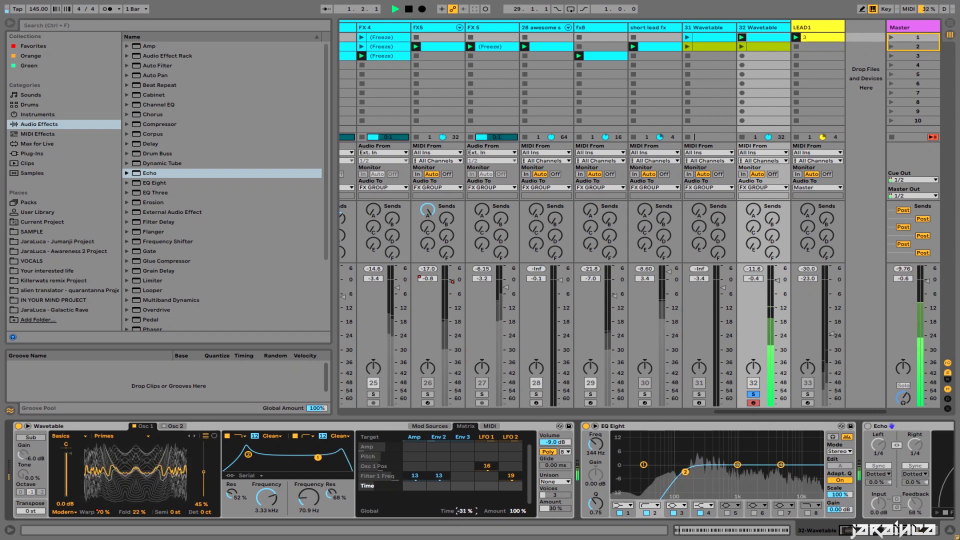
left_click_drag(466, 511, 466, 517)
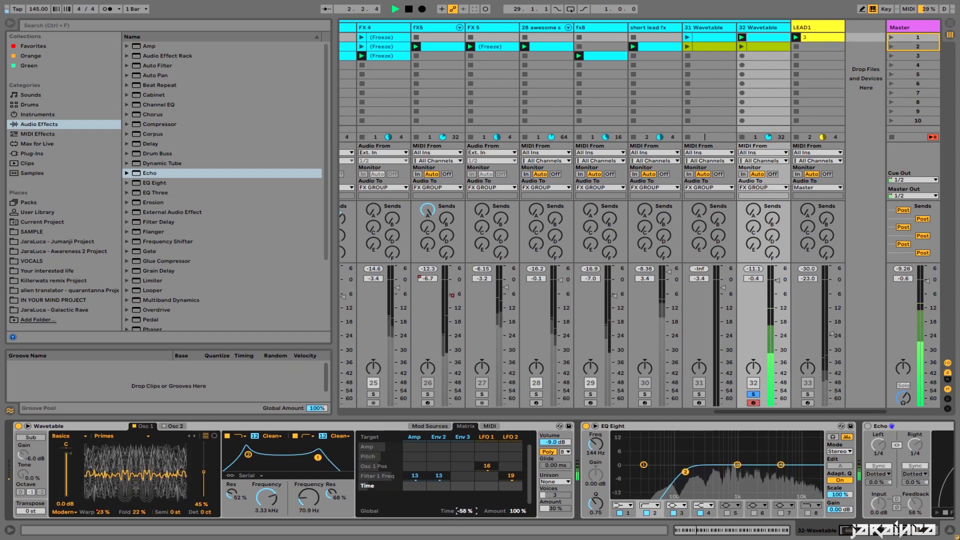
left_click_drag(105, 512, 105, 517)
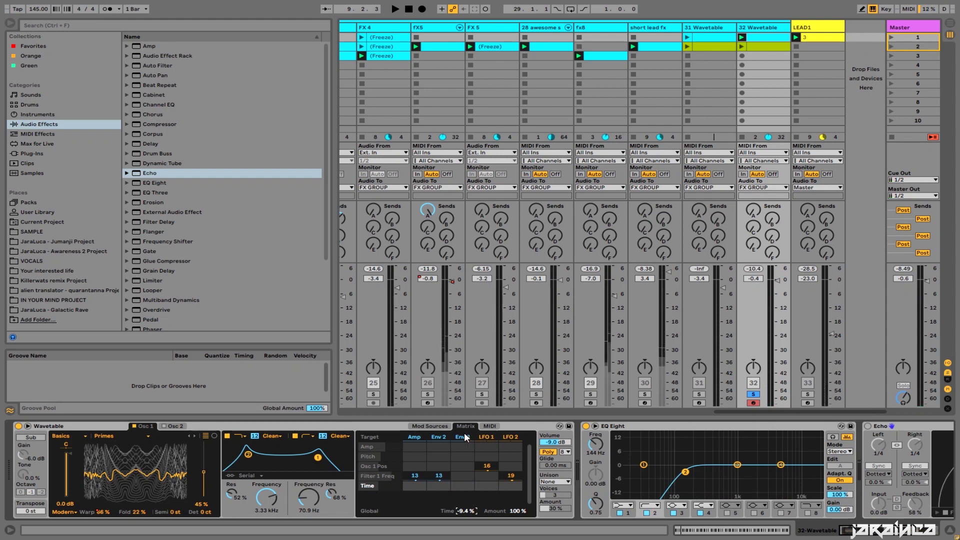
Step: During playback, modulate Time by 17 from Amp, 25 from LFO 1 and -1.6 from LFO 2, with global Time at 7.8%
key("space")
left_click_drag(417, 486, 417, 475)
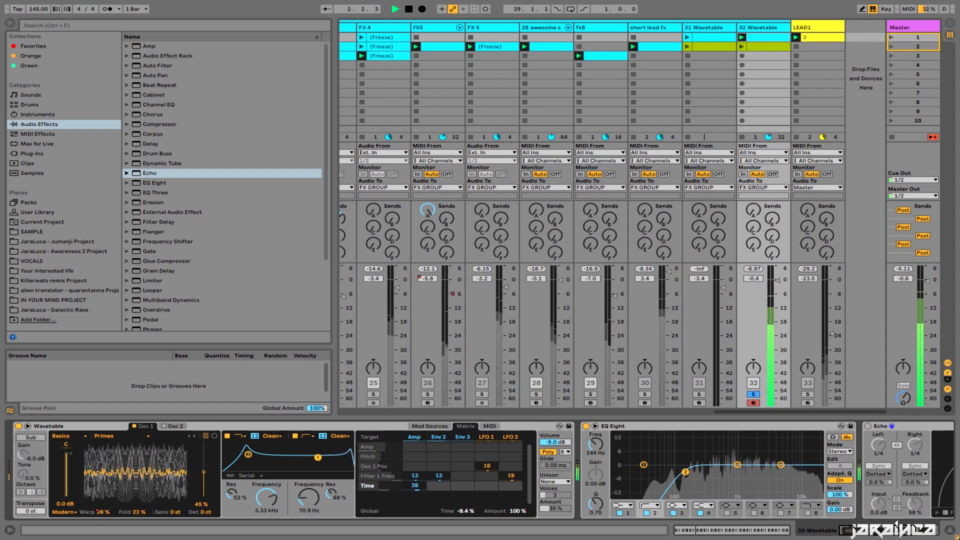
left_click_drag(484, 486, 510, 476)
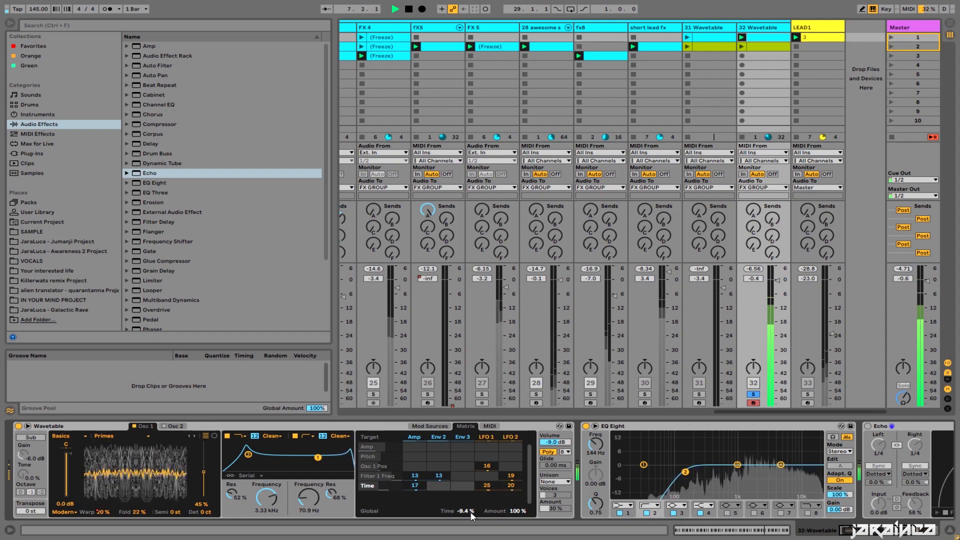
left_click_drag(472, 509, 511, 496)
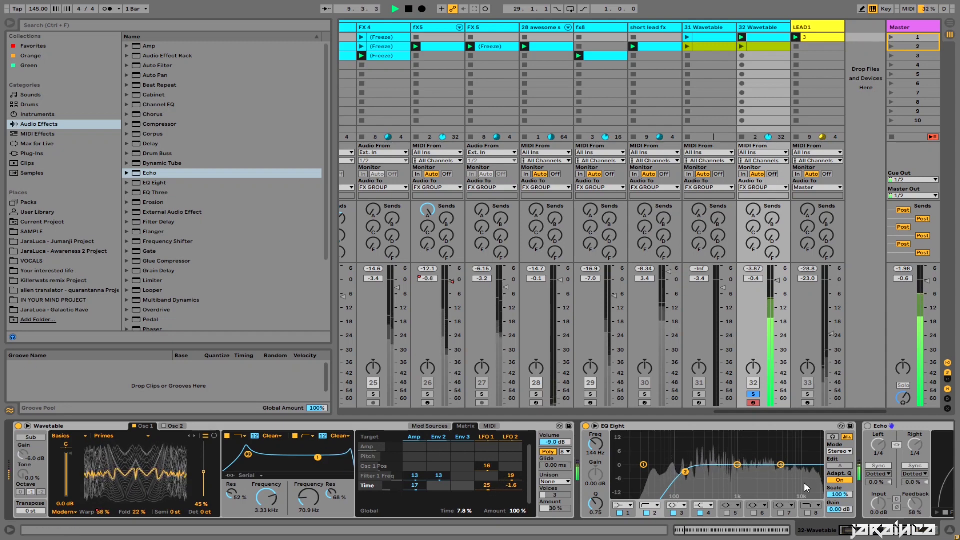
Step: Raise the EQ Eight's low-cut band to 190 Hz, and solo the kick and bass group alongside the Wavetable track
left_click_drag(694, 470, 698, 470)
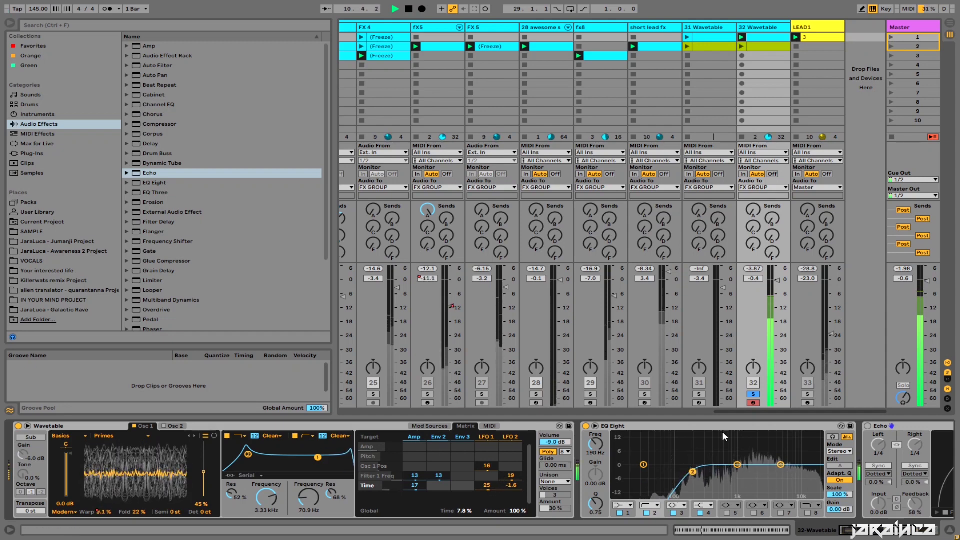
left_click_drag(756, 411, 409, 400)
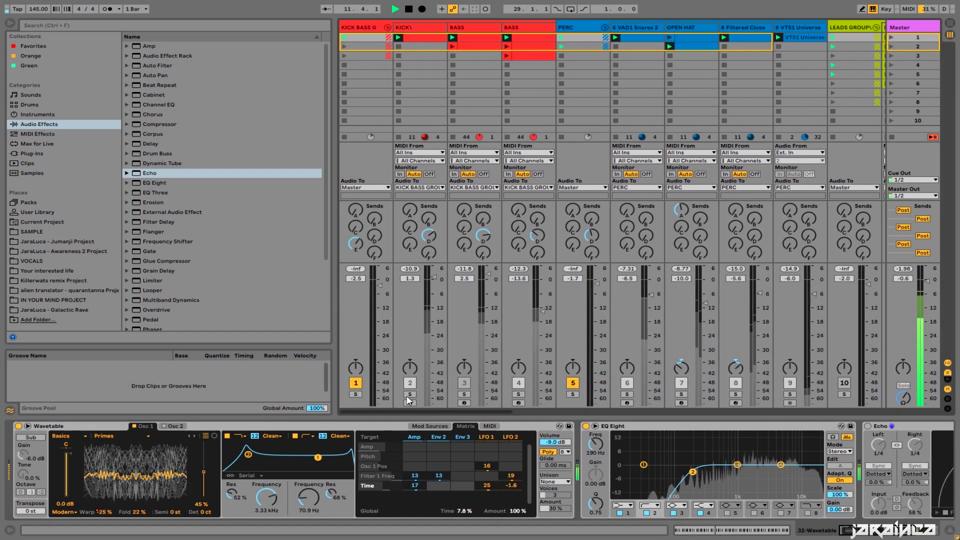
left_click(356, 395, "ctrl")
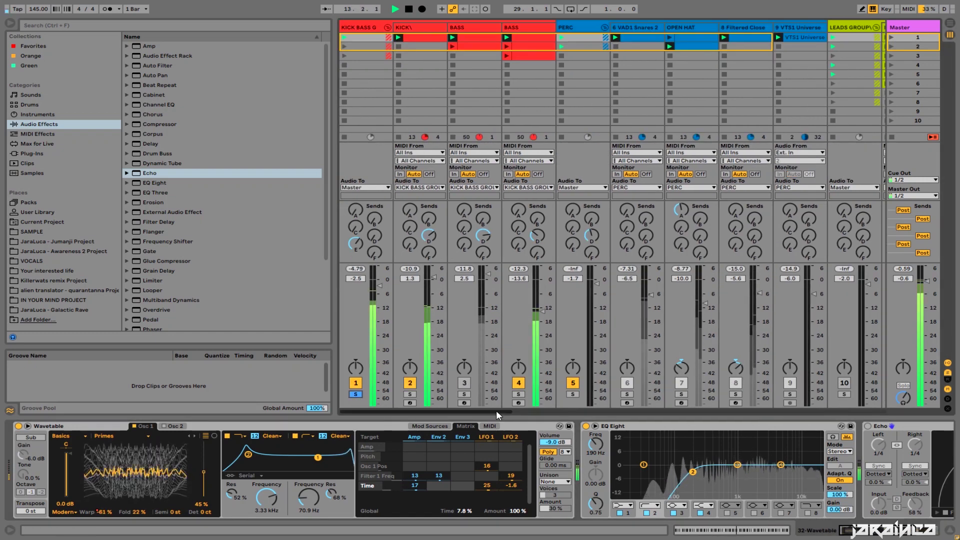
Step: Lower the Wavetable's volume to -12 dB, and set its global modulation Time to -9.4% and Amount to 88%
left_click_drag(507, 411, 512, 411)
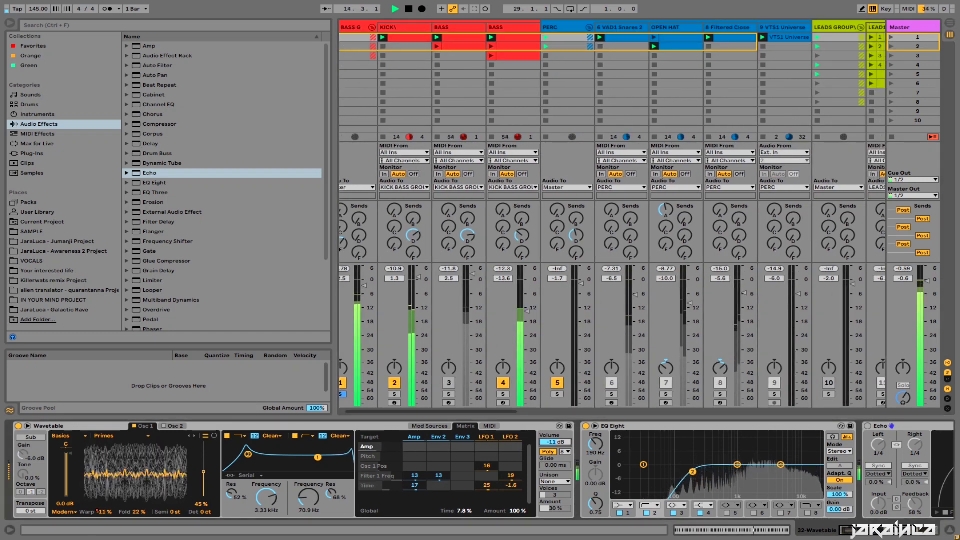
left_click_drag(563, 442, 563, 444)
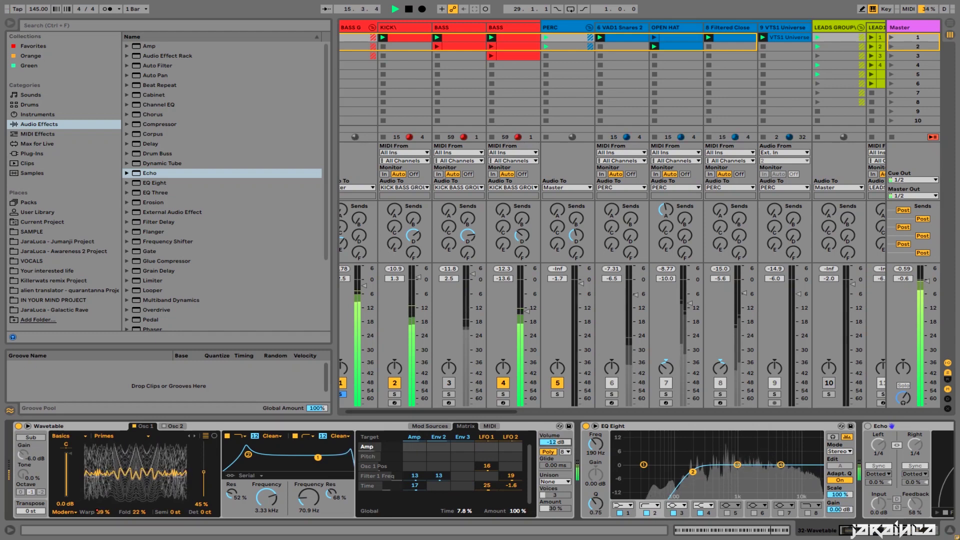
left_click(457, 511)
left_click_drag(467, 511, 516, 530)
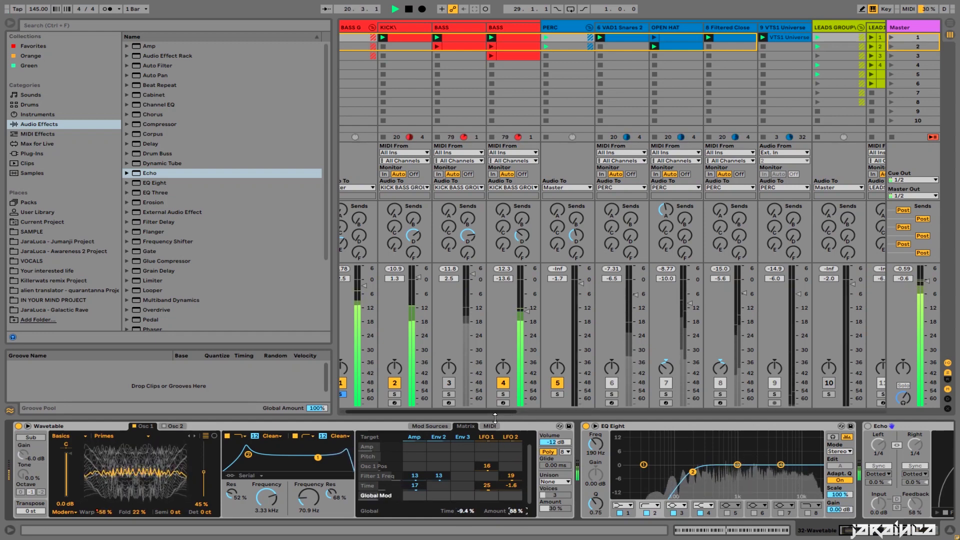
Step: Solo the PERC group so the percussion plays alongside the kick, bass and Wavetable tracks
left_click_drag(867, 532, 758, 533)
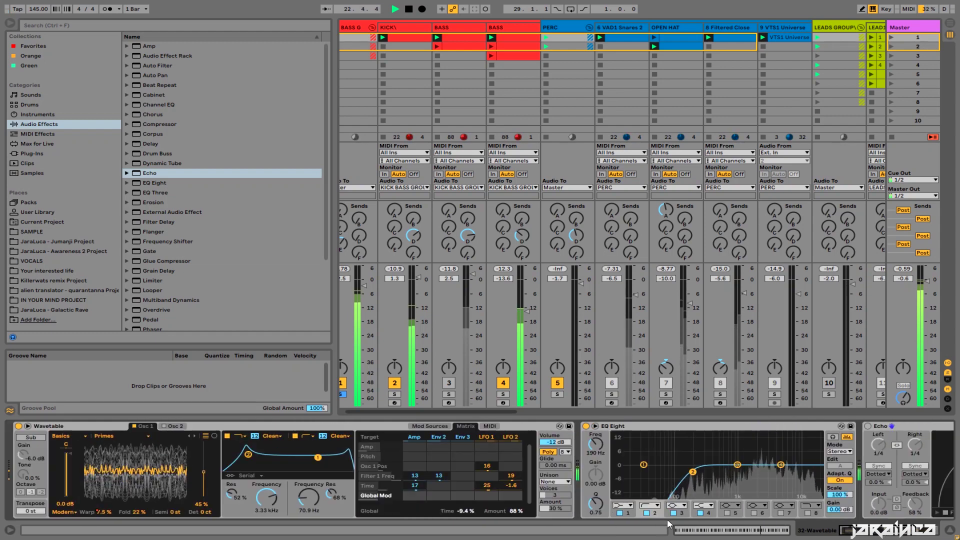
left_click(557, 395)
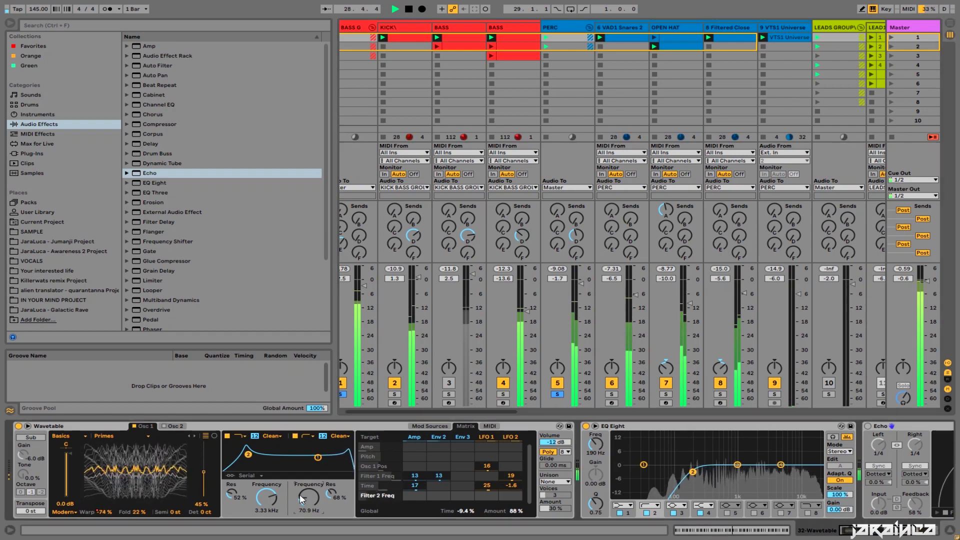
left_click(788, 531)
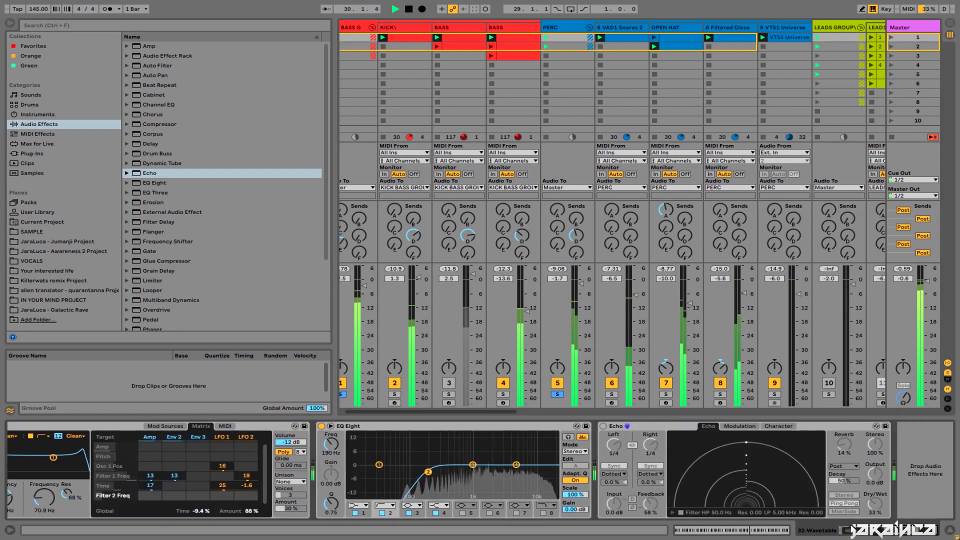
scroll(554, 498, "up", 3)
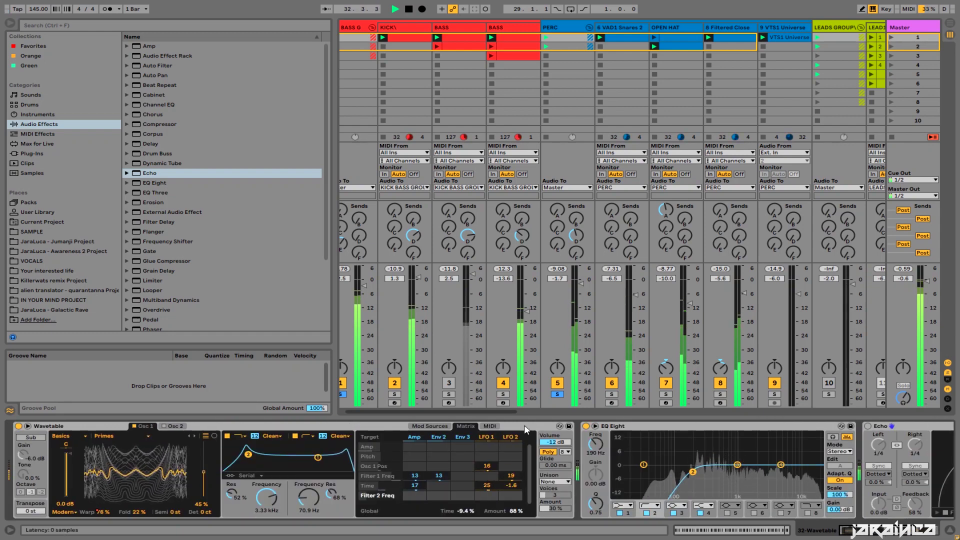
key("space")
Step: Launch the 32 Wavetable track's second clip and reset every Amp, Env 2 and LFO modulation amount in the Wavetable's matrix
left_click_drag(472, 412, 919, 426)
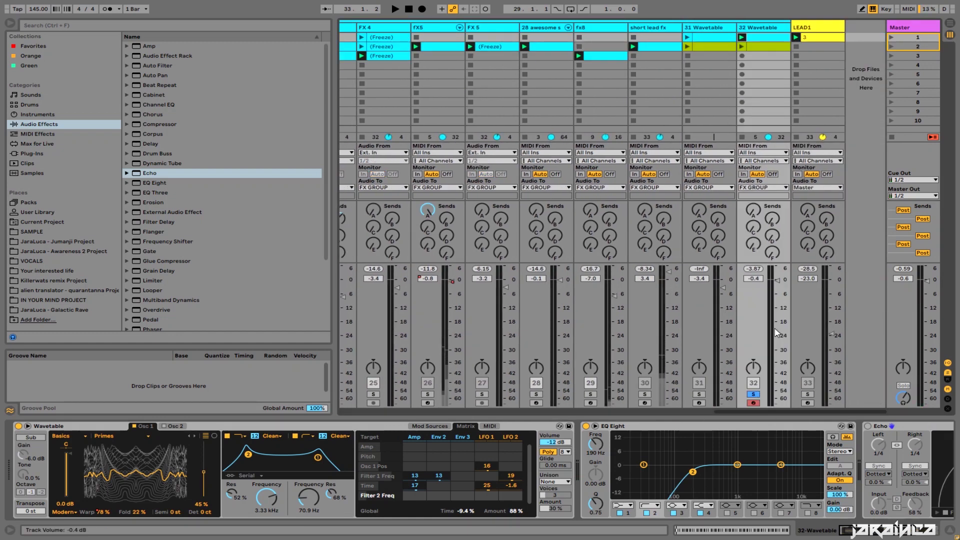
left_click(741, 47)
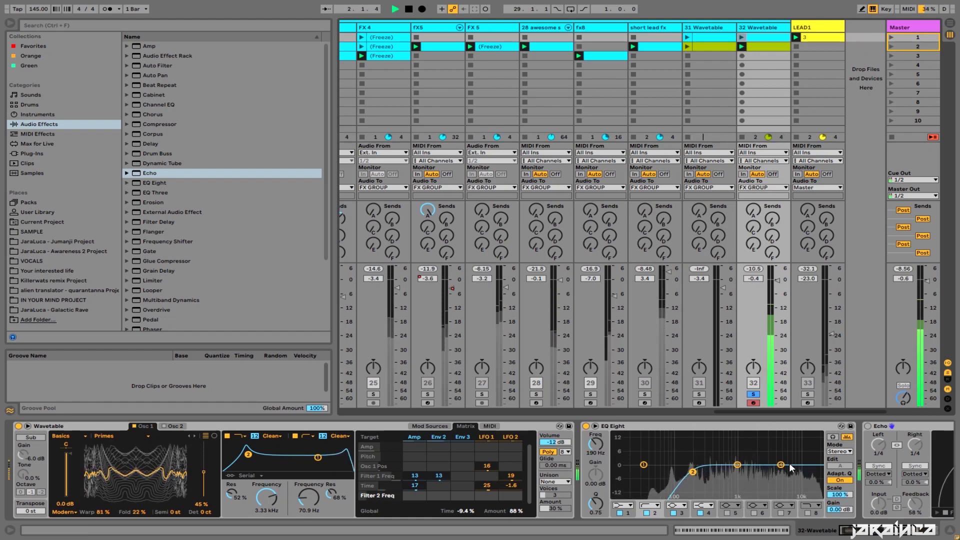
double_click(414, 476)
double_click(415, 485)
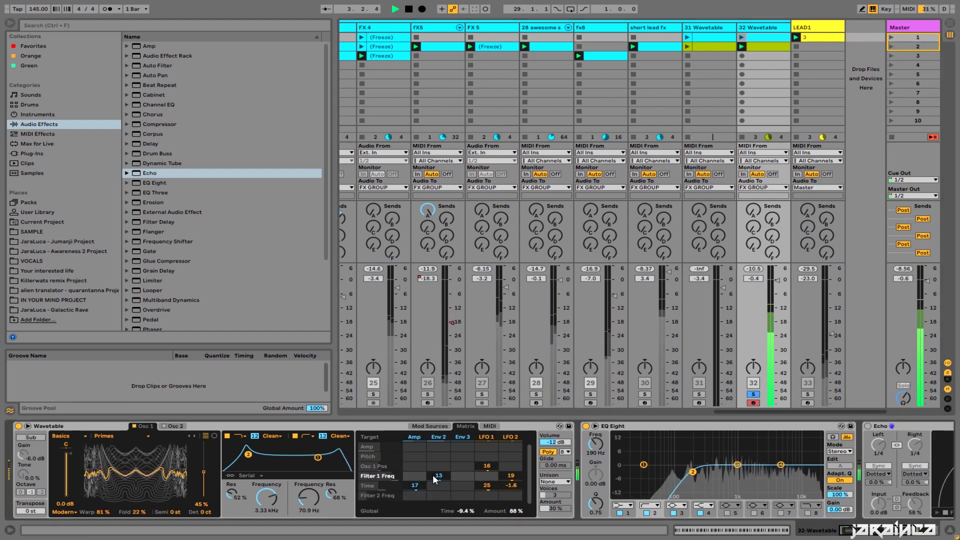
double_click(439, 475)
double_click(485, 466)
double_click(511, 475)
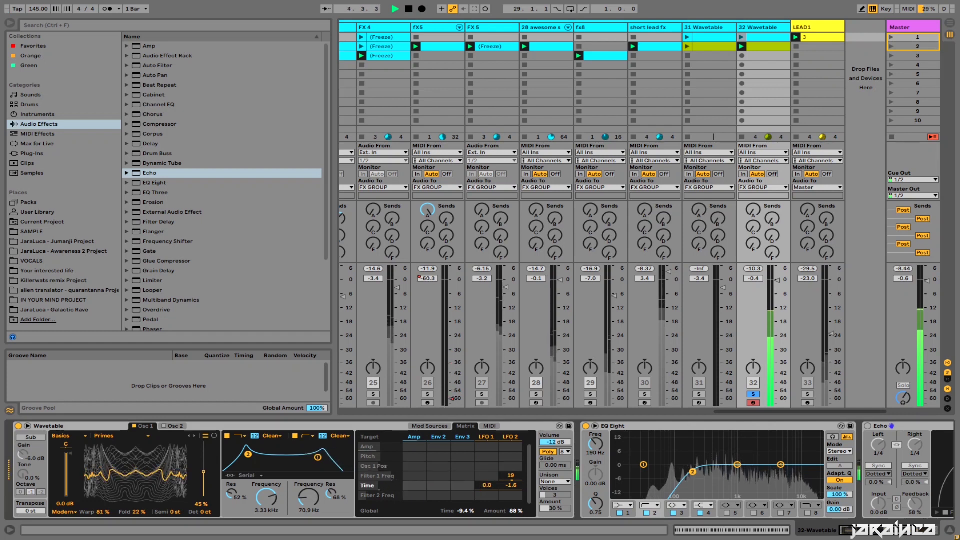
double_click(510, 485)
double_click(486, 485)
Step: Reset the matrix's global Time to 0.0% and Amount to 100%, and stop playback
double_click(473, 507)
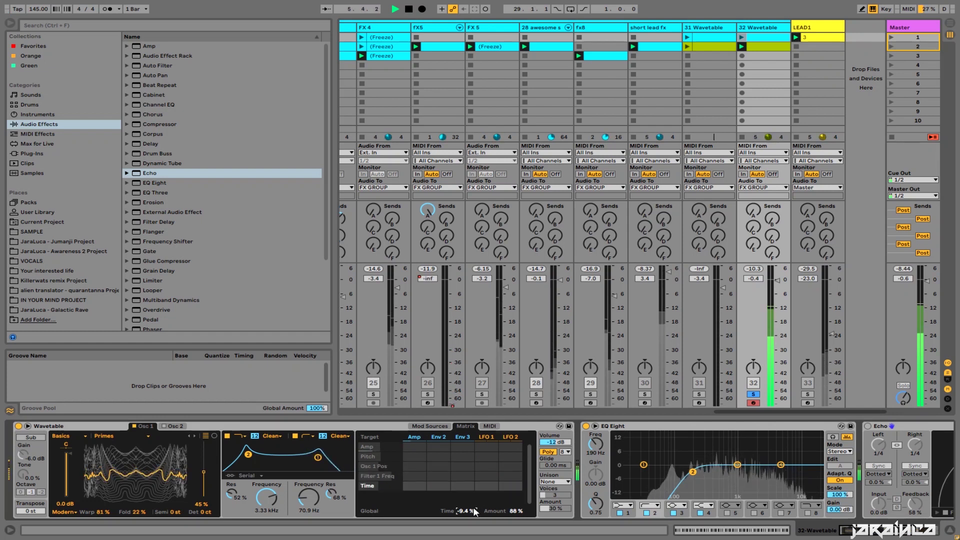
double_click(515, 510)
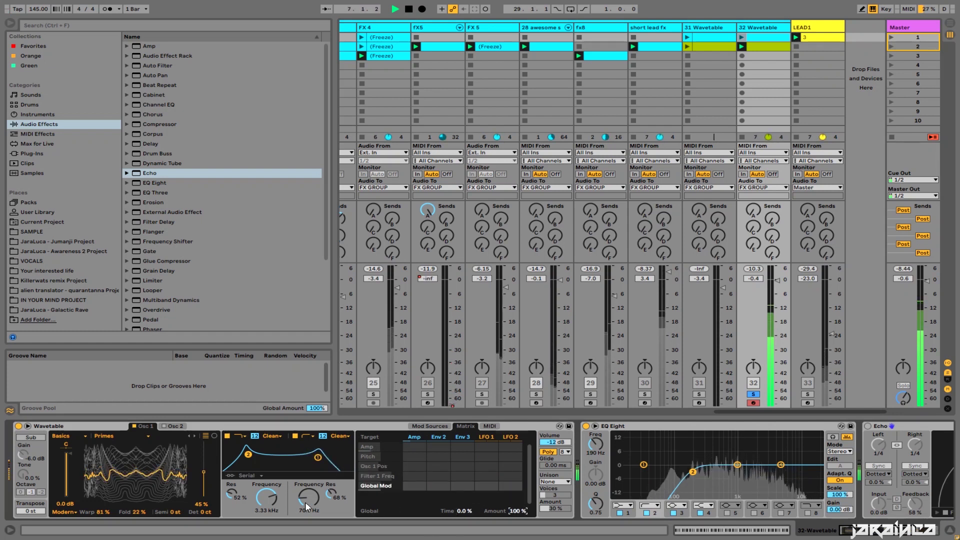
key("space")
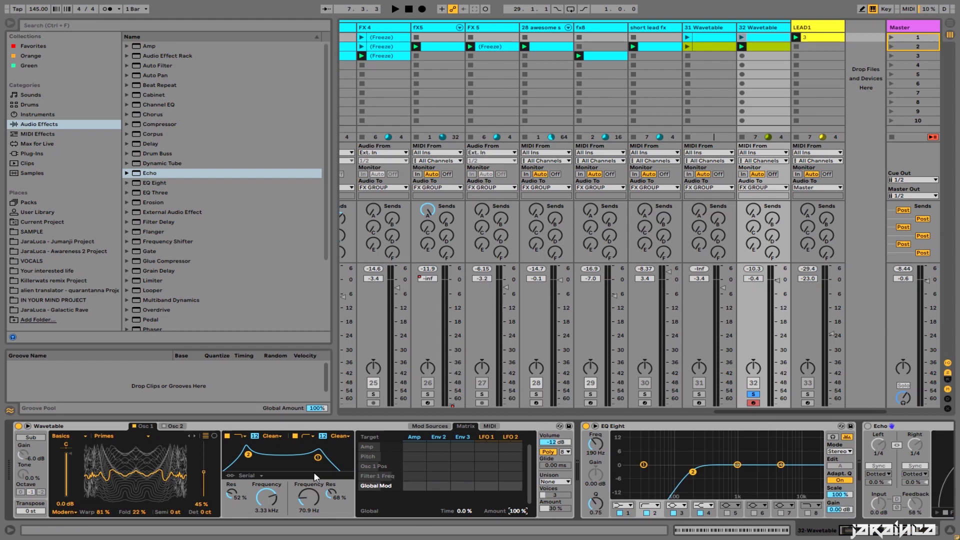
Step: During playback, set Filter 1's frequency to 8.97 kHz, Filter 2's to 79.1 Hz, and Osc 1's Warp to 78%
key("space")
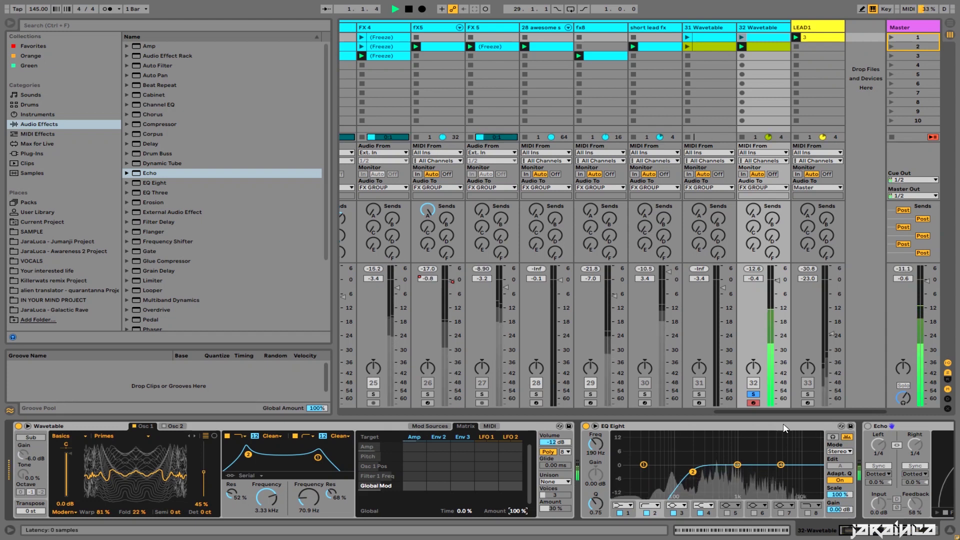
mouse_move(267, 497)
left_mouse_down()
mouse_move(317, 493)
mouse_move(317, 506)
mouse_move(308, 502)
left_mouse_up()
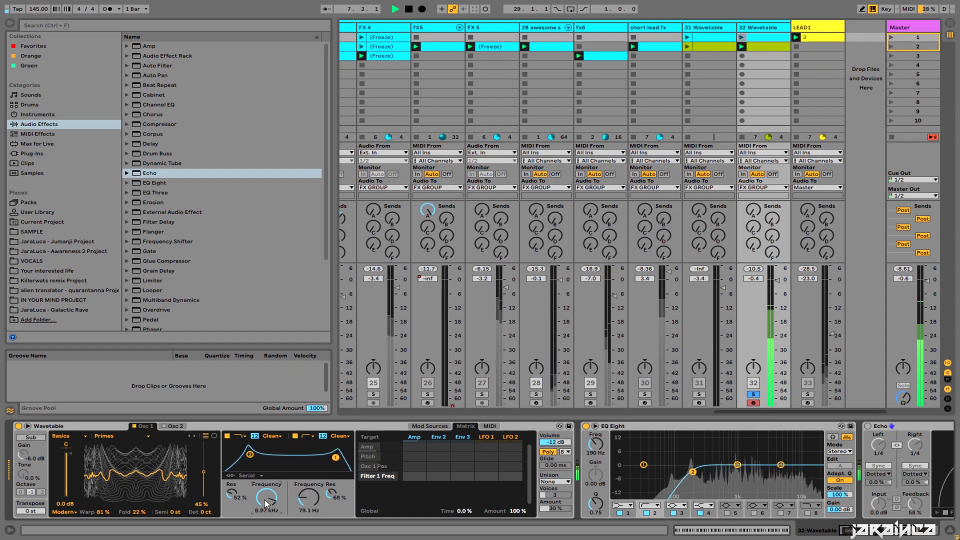
left_click_drag(99, 512, 99, 492)
Step: Enable the Echo effect, and lower Osc 1's wavetable position to 26% before stopping playback
left_click(901, 532)
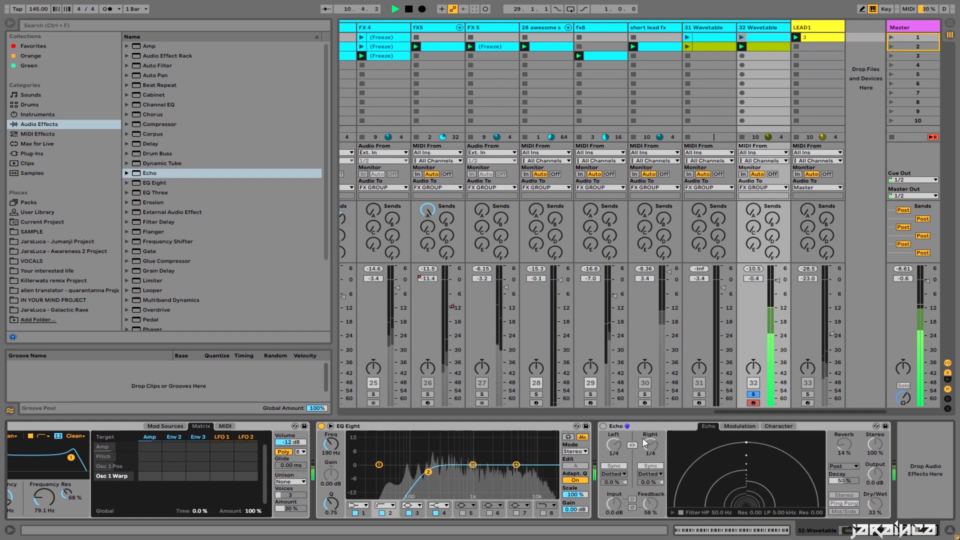
left_click(603, 426)
left_click_drag(900, 532, 860, 531)
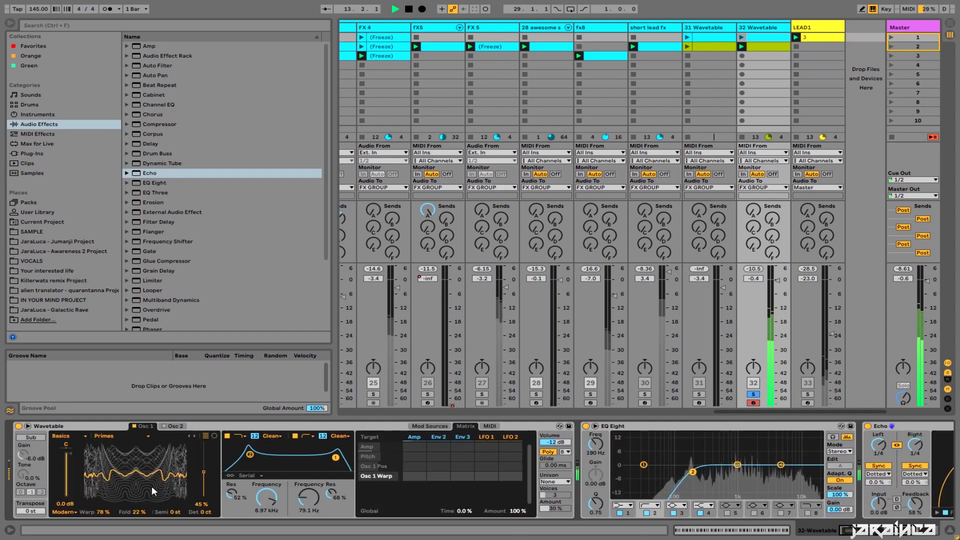
left_click(138, 510)
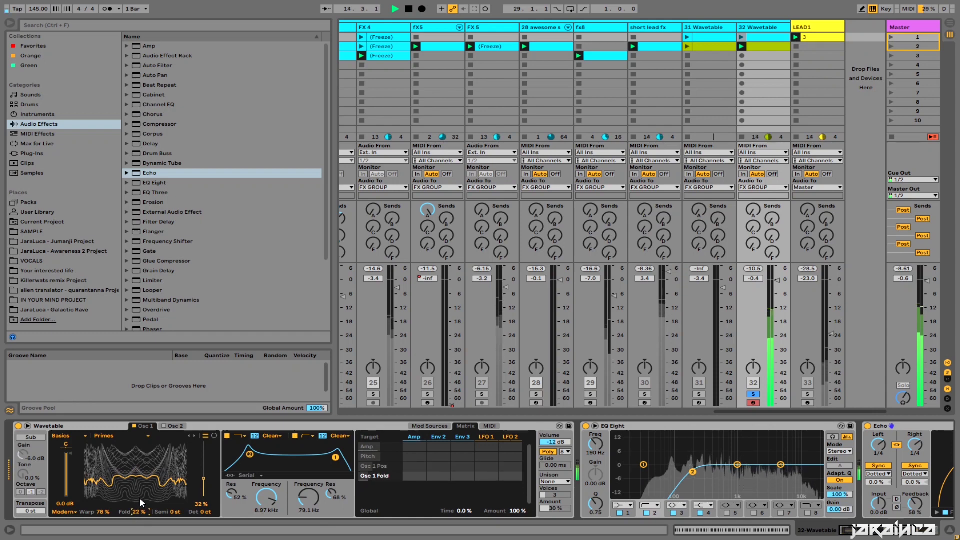
left_click_drag(202, 503, 201, 509)
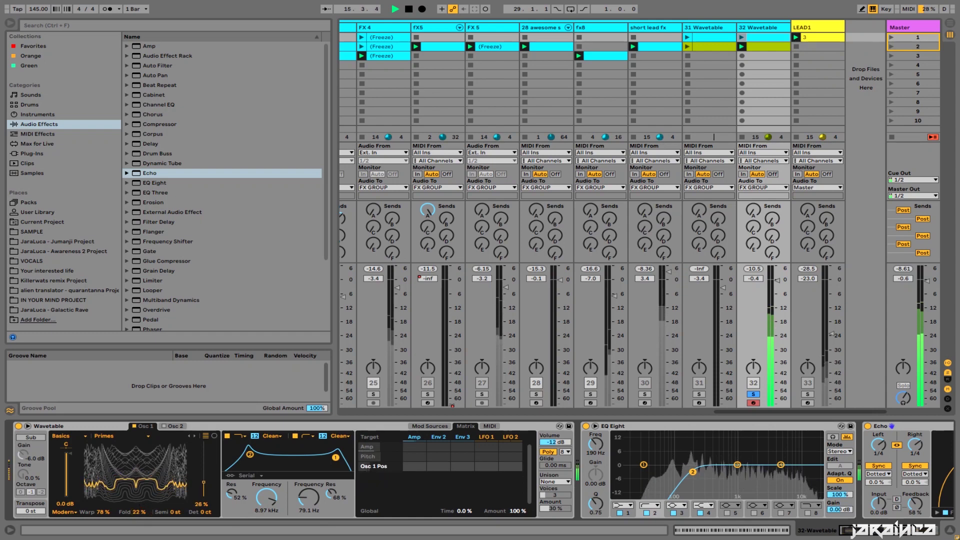
key("space")
Step: Play the soloed kick and bass group with the Wavetable track, and raise Echo's Dry/Wet to 44% and Reverb to 21%
left_click_drag(767, 410, 379, 419)
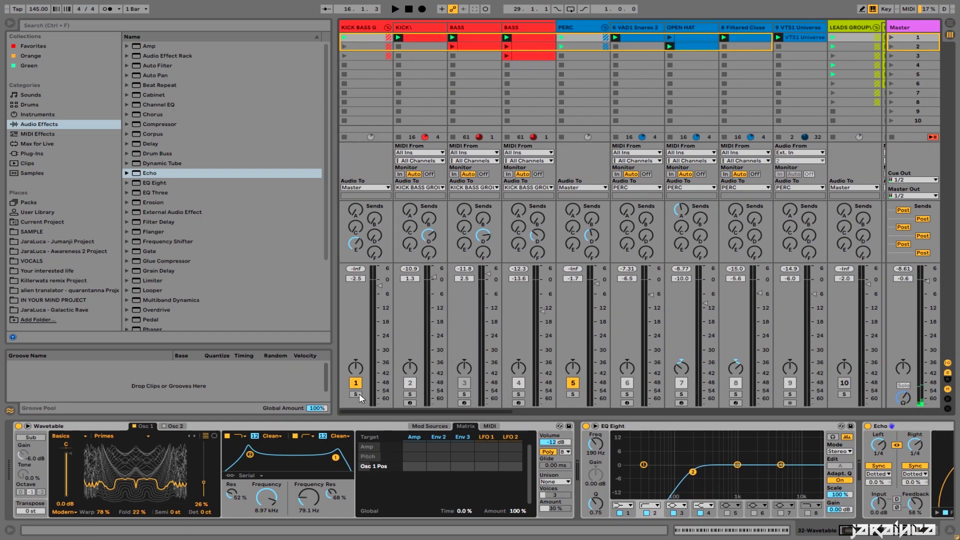
key("space")
left_click_drag(445, 409, 788, 406)
scroll(740, 487, "right", 5)
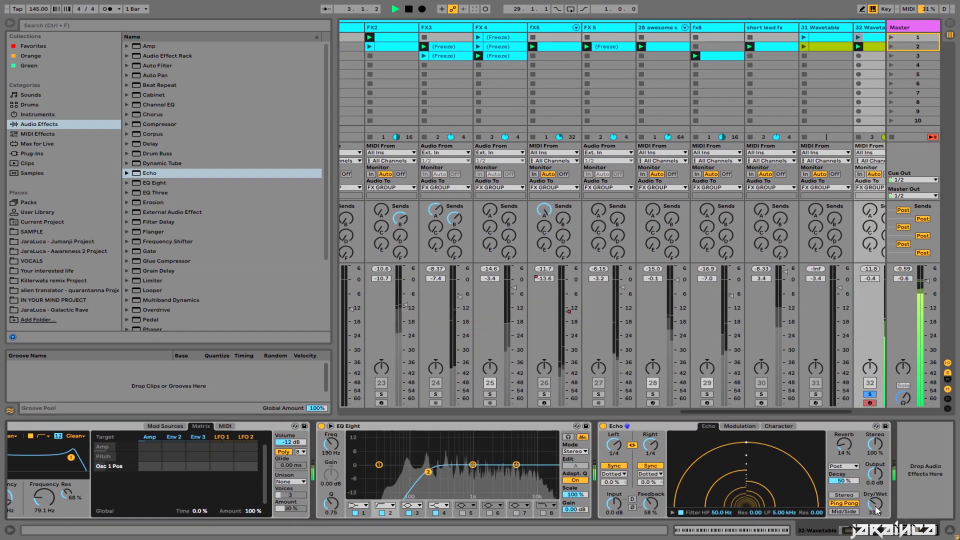
left_click_drag(875, 506, 875, 495)
left_click_drag(844, 444, 844, 441)
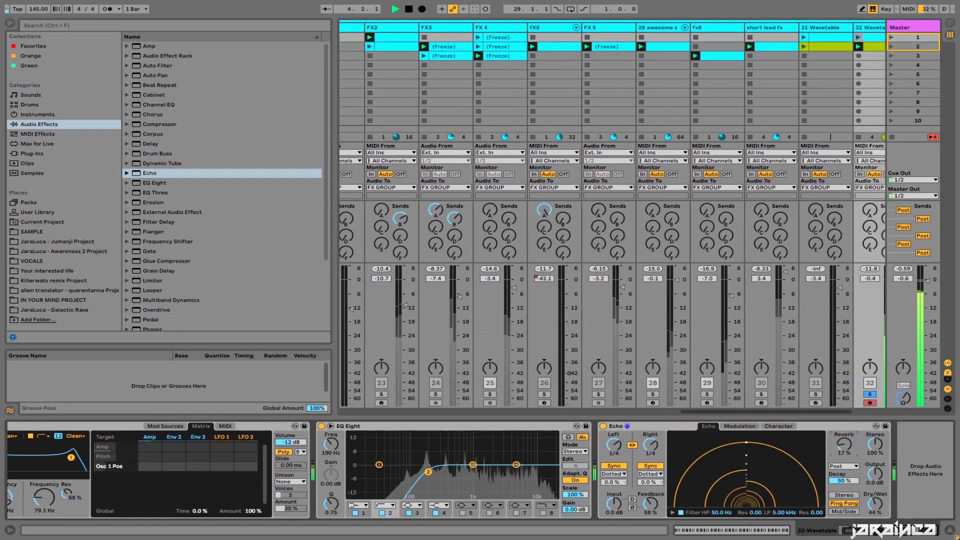
scroll(480, 470, "left", 5)
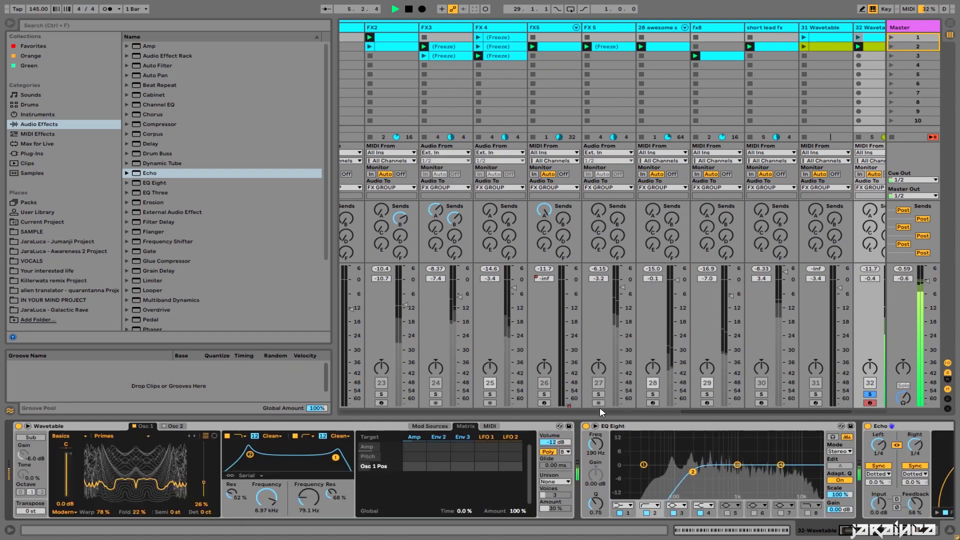
Step: Solo the PERC group's snare track, and set the Wavetable's Filter 1 frequency to 3.52 kHz and Filter 2's to 130 Hz
left_click_drag(688, 409, 421, 416)
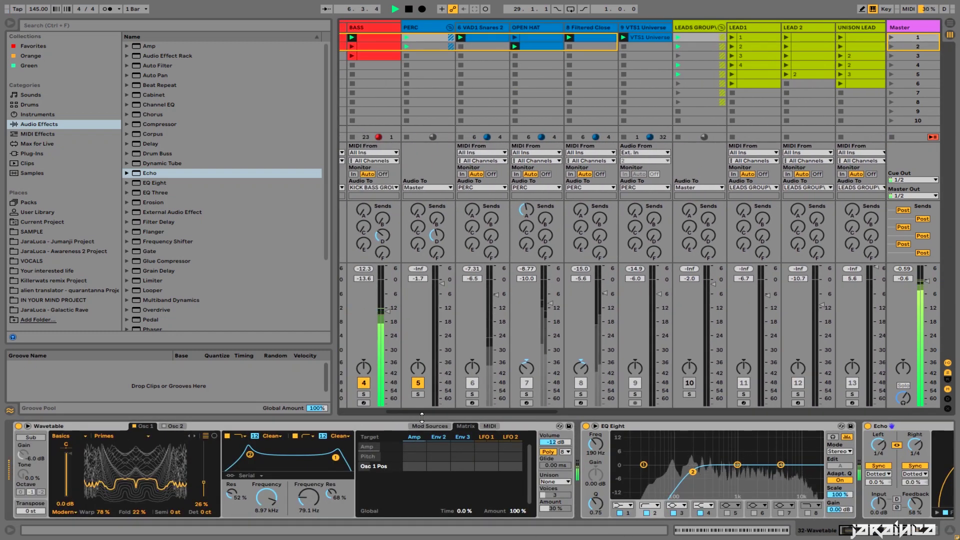
left_click(472, 394)
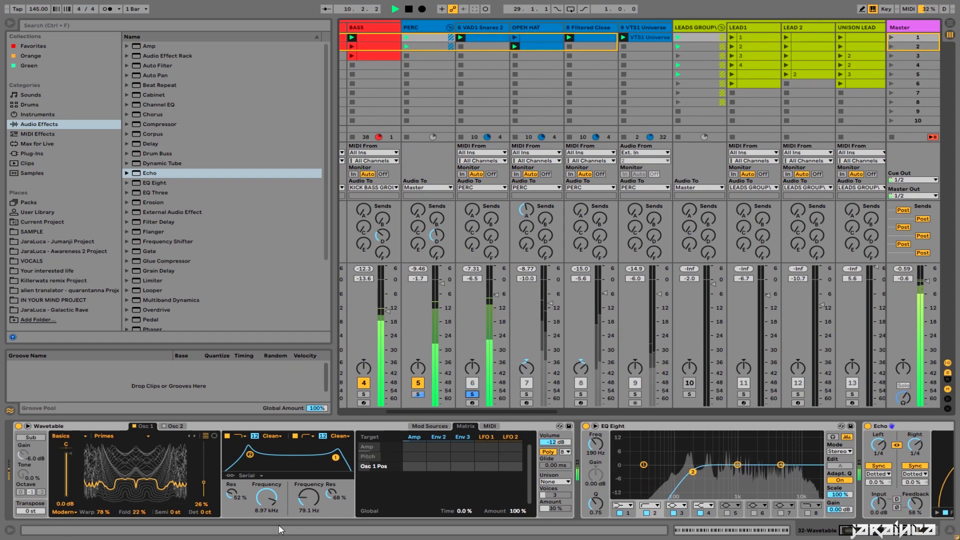
left_click(303, 505)
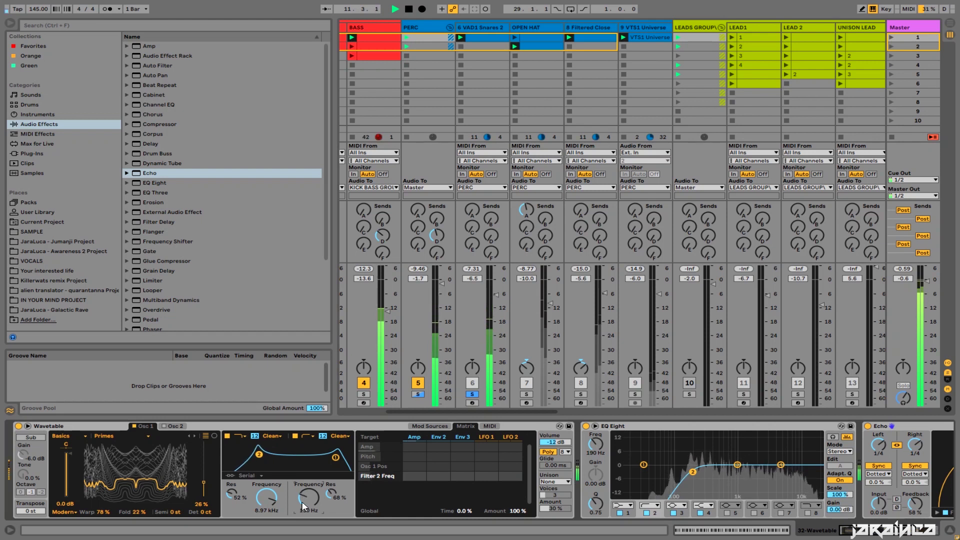
left_click_drag(266, 496, 266, 519)
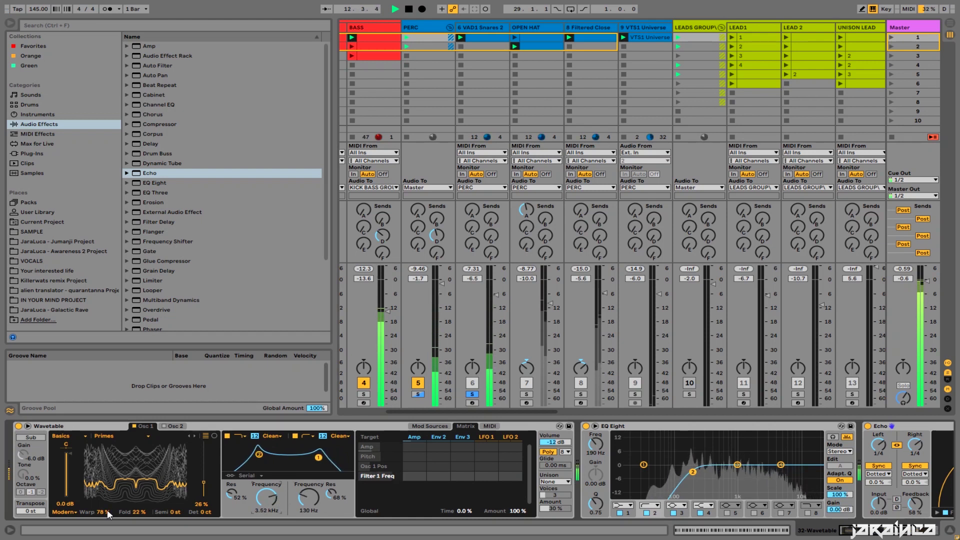
Step: Audition Osc 1's Fold at 47% and 70%, set it to 45%, and raise the Wavetable's volume to -7.7 dB
left_click_drag(134, 512, 134, 491)
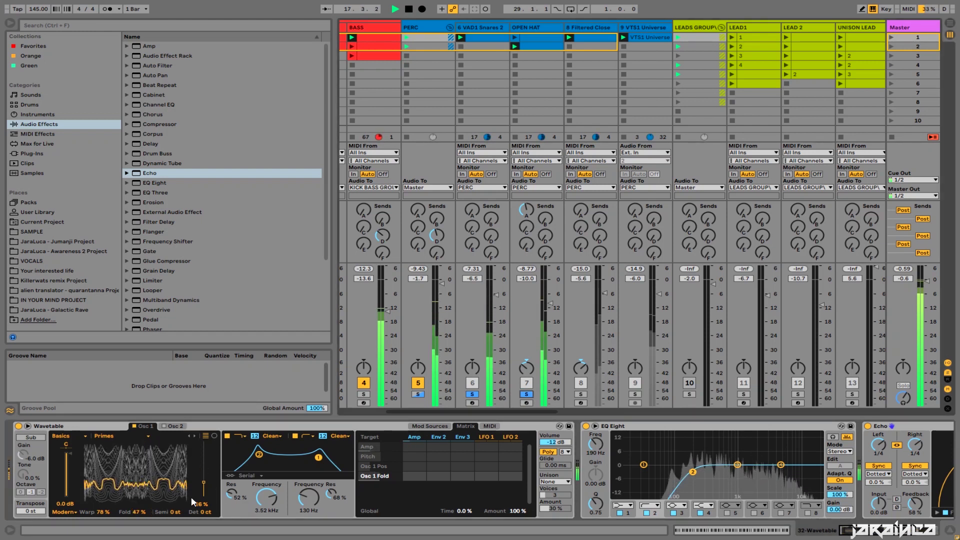
left_click_drag(143, 515, 143, 507)
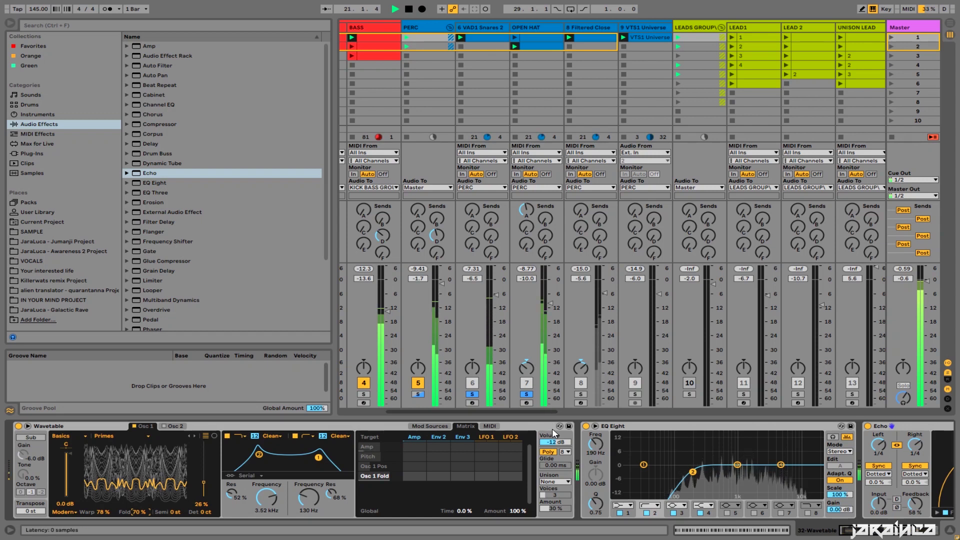
left_click_drag(555, 442, 555, 441)
left_click_drag(147, 516, 147, 521)
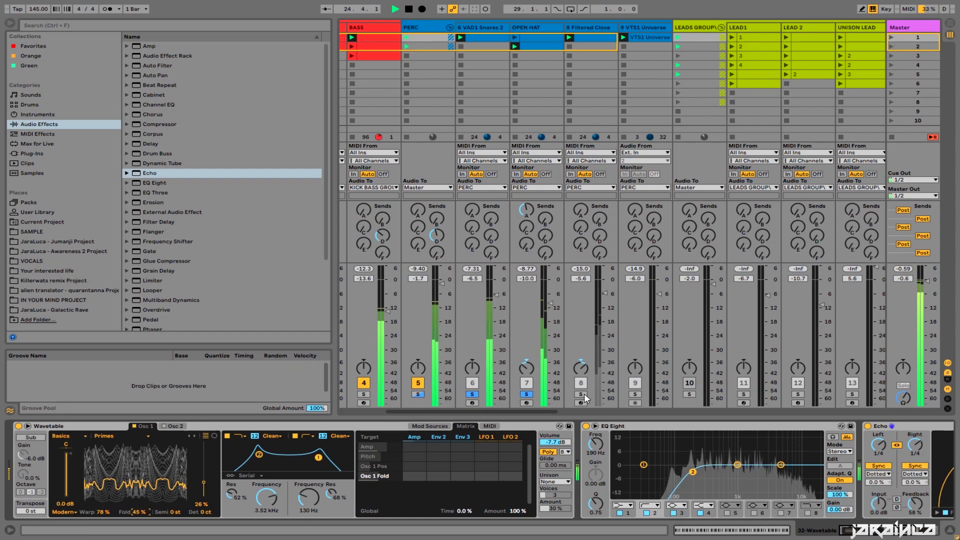
Step: Raise Filter 1's frequency to 4.90 kHz and Osc 1's wavetable position to 52%
left_click_drag(314, 460, 324, 457)
mouse_move(203, 481)
left_mouse_down()
mouse_move(203, 458)
mouse_move(203, 486)
mouse_move(203, 468)
left_mouse_up()
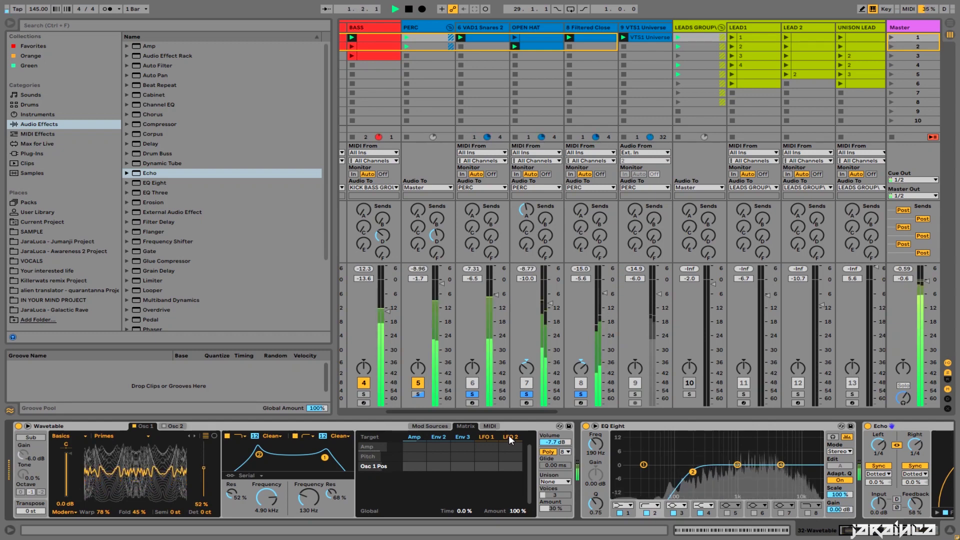
Step: Open the 32 Wavetable track's first clip to examine its note pattern and envelope, and close the clip view
left_click_drag(539, 413, 870, 413)
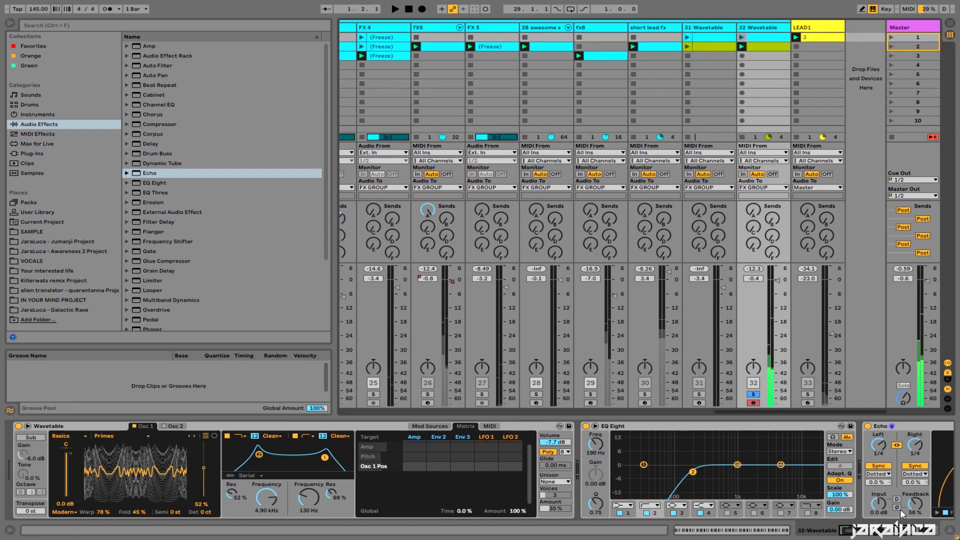
scroll(808, 500, "down", 5)
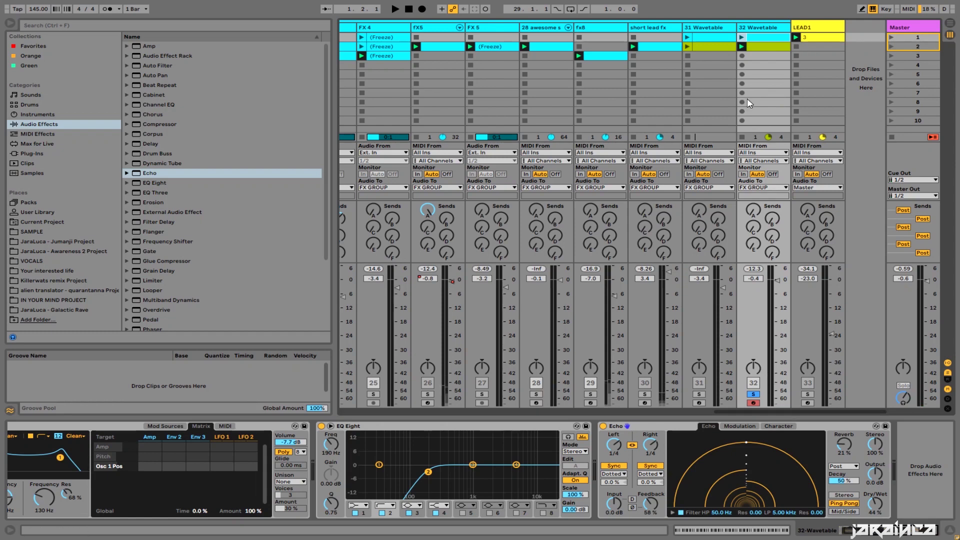
double_click(763, 38)
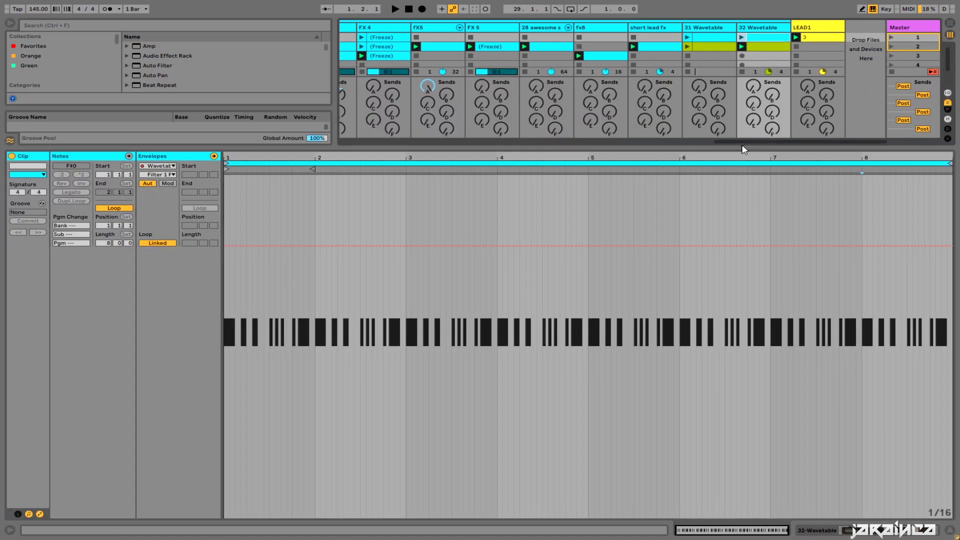
left_click_drag(751, 149, 838, 517)
Step: Show the 32 Wavetable track's devices and look through the Basics wavetables available for Osc 1
double_click(758, 28)
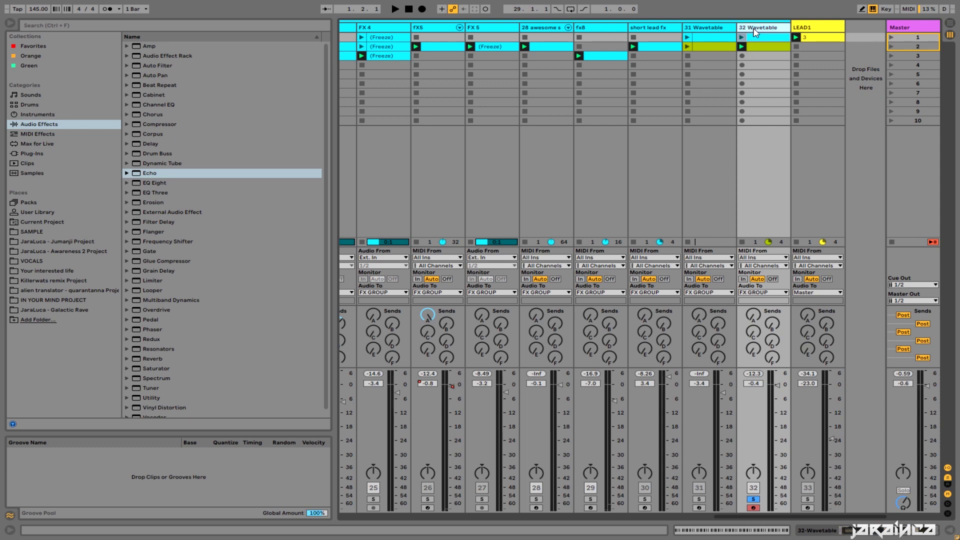
left_click(686, 534)
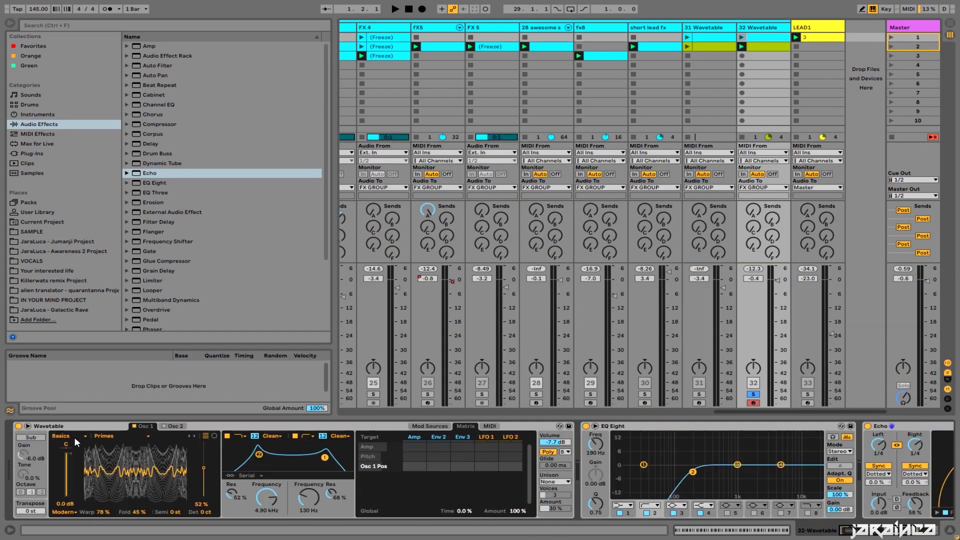
left_click(122, 434)
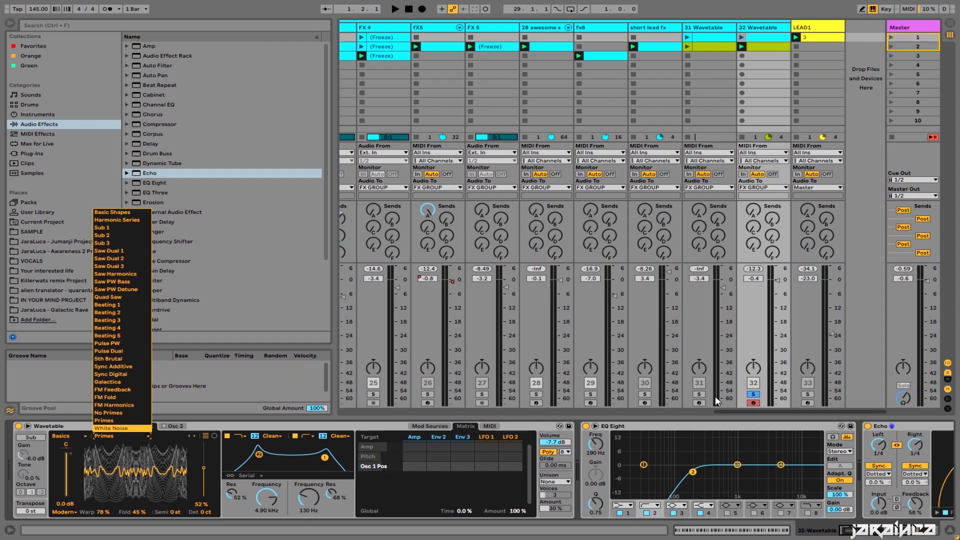
left_click(702, 30)
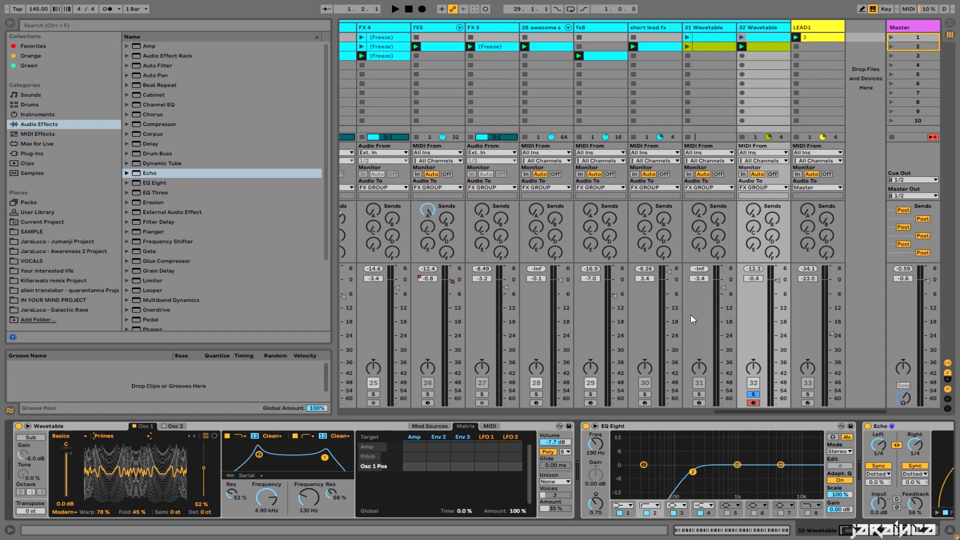
Step: Solo the 31 Wavetable track, show its devices and play its first clip
left_click(699, 395)
left_click(713, 27)
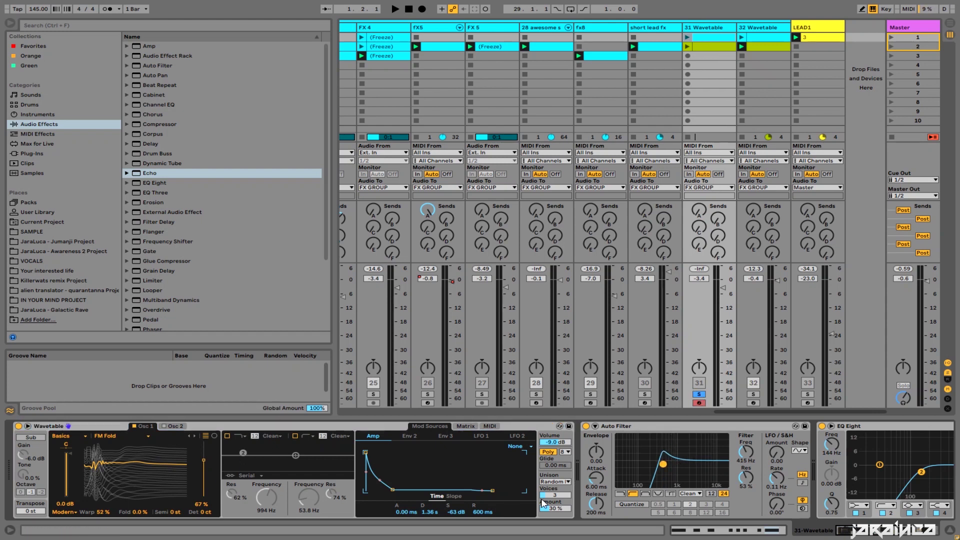
key("space")
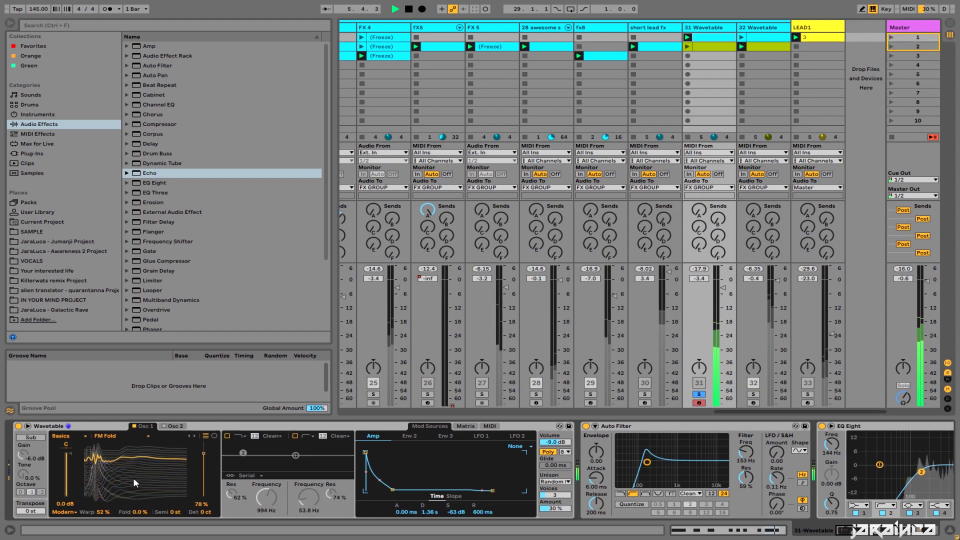
Step: Raise Osc 1's Fold to 84% and audition its wavetable position at 80% and 64%
left_click_drag(138, 511, 137, 474)
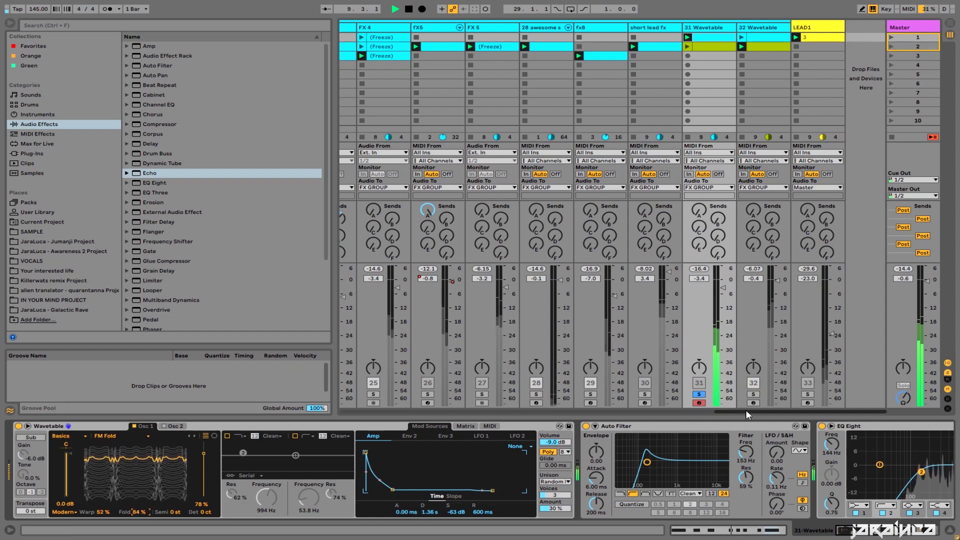
left_click(764, 404)
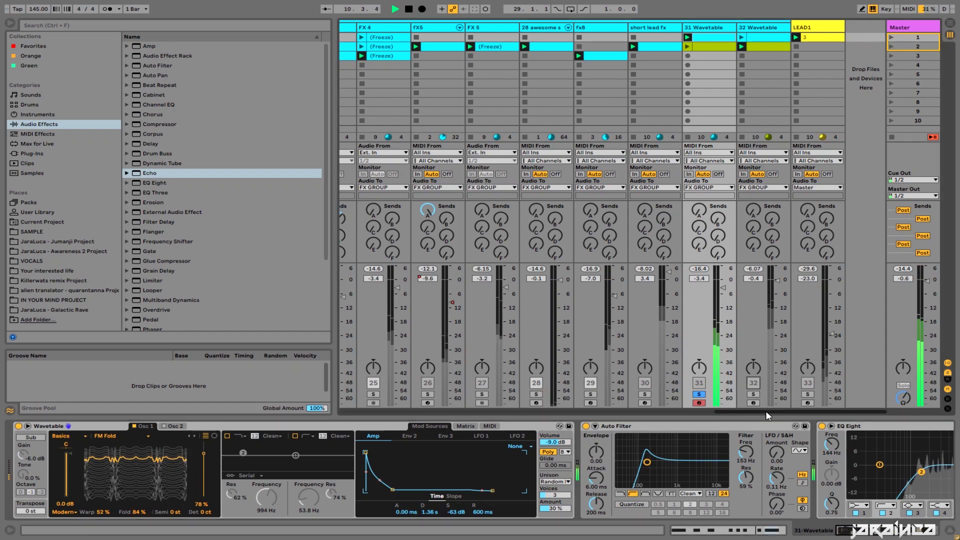
left_click_drag(765, 411, 360, 410)
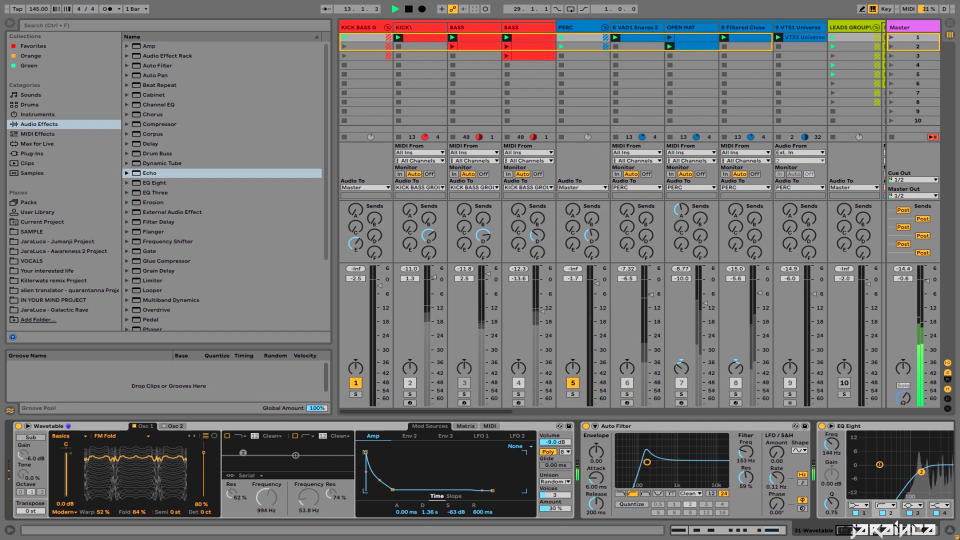
left_click_drag(134, 463, 134, 485)
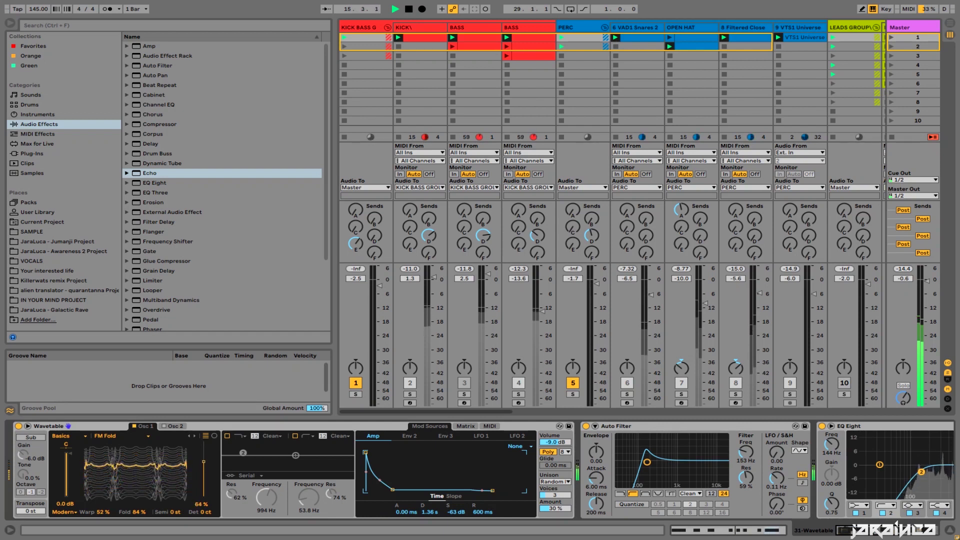
Step: Solo the KICK BASS group, set Osc 1's position to 50%, Warp to 30% and Fold to 0.0%, and show the Wavetable's modulation matrix
left_click(355, 394)
left_click_drag(155, 456, 156, 462)
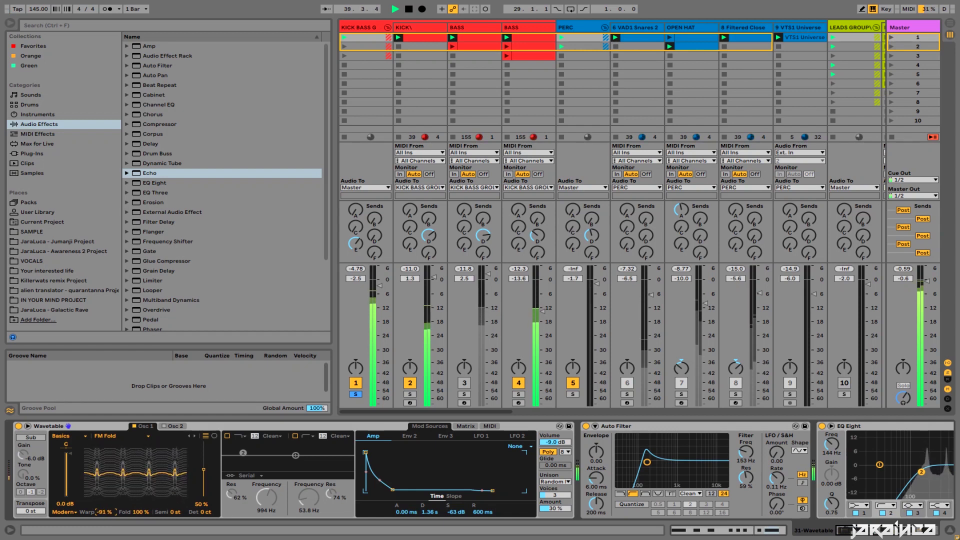
left_click_drag(140, 512, 185, 512)
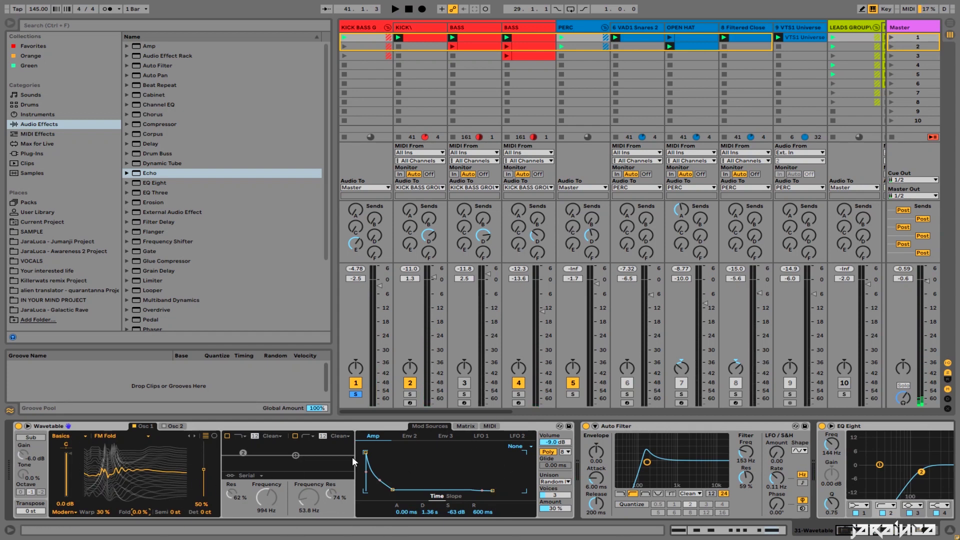
left_click(470, 426)
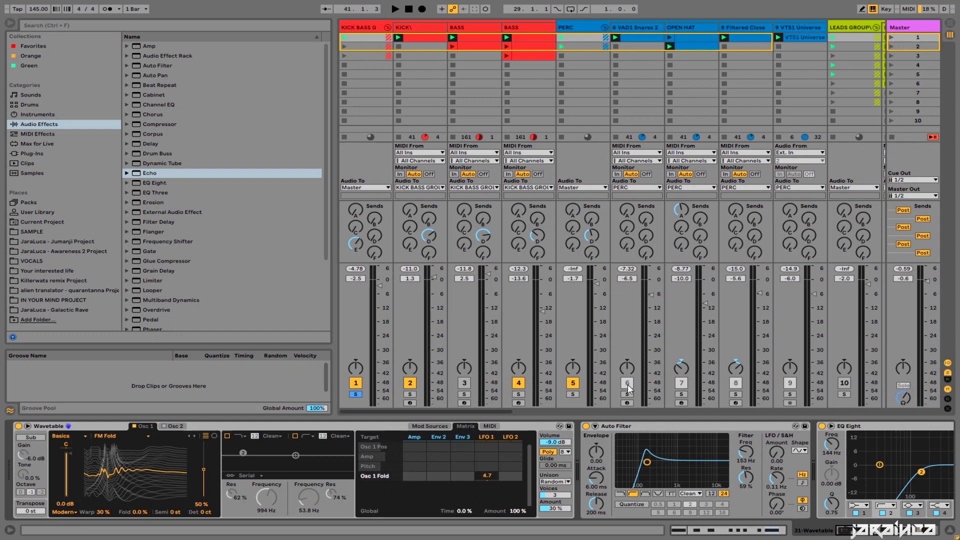
Step: Solo the short lead fx track, lower its volume to 1.0 dB, and play it while examining its device chain
left_click_drag(452, 412, 859, 397)
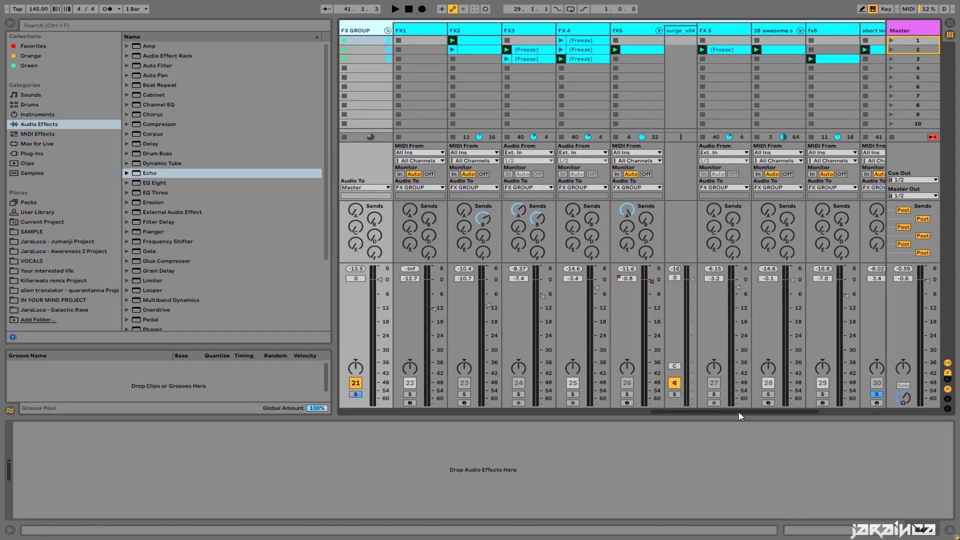
left_click_drag(783, 412, 851, 412)
left_click(660, 41)
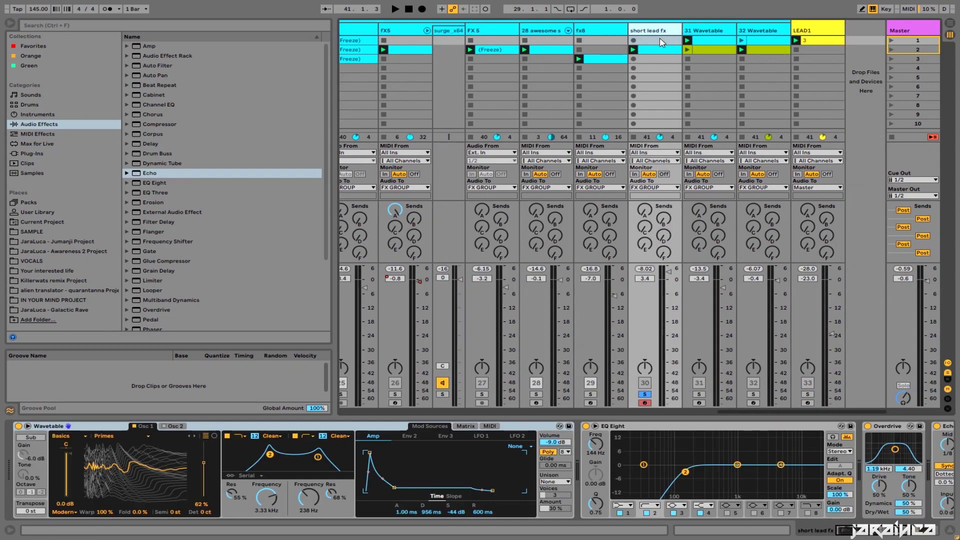
key("space")
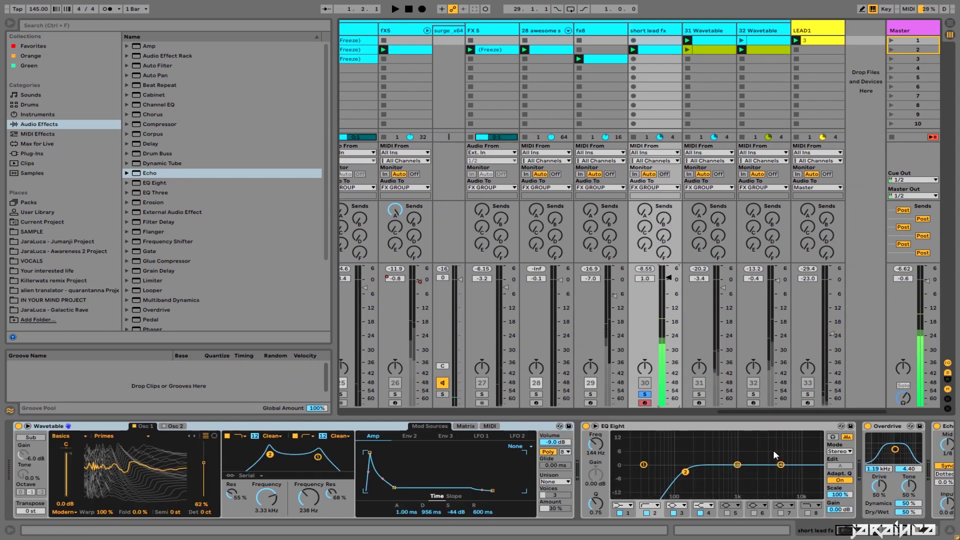
key("Return")
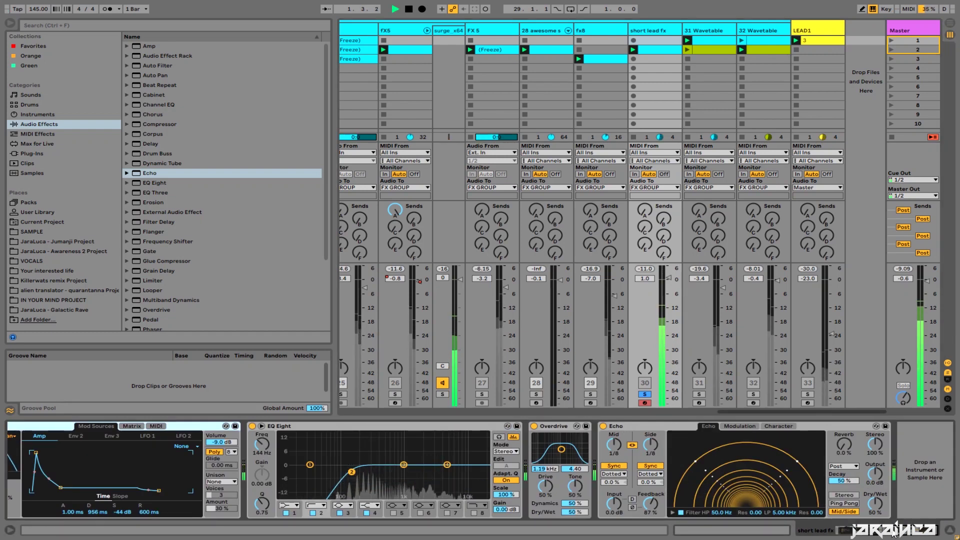
scroll(380, 474, "up", 8)
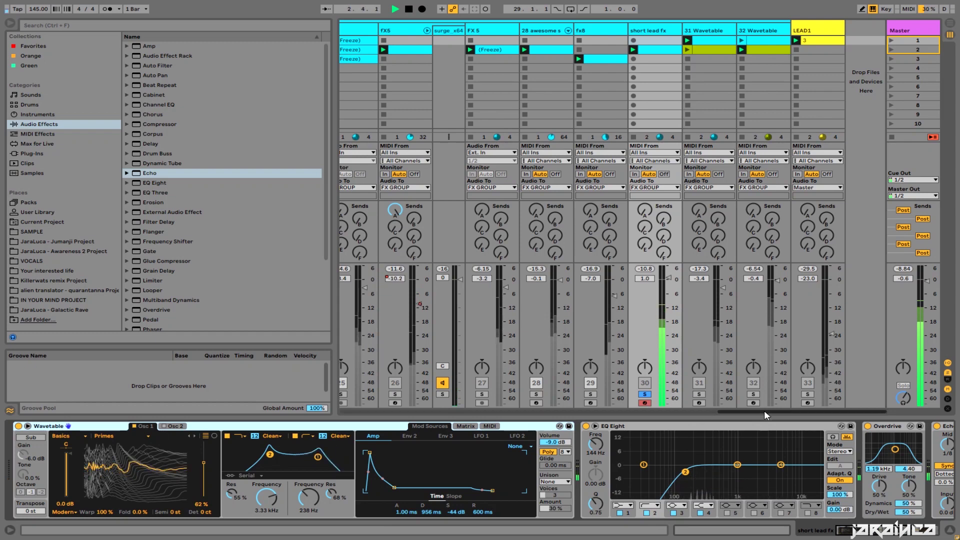
Step: Solo the KICK BASS group, lower the short lead fx track to -5.6 dB, and set its Wavetable's Filter 2 frequency to 251 Hz
left_click_drag(763, 410, 390, 425)
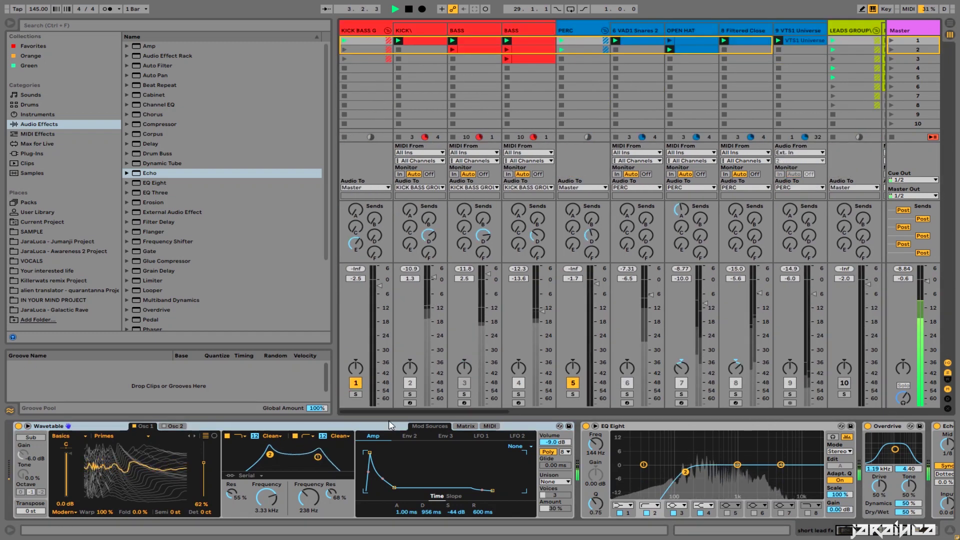
left_click(355, 394)
left_click_drag(503, 409, 792, 410)
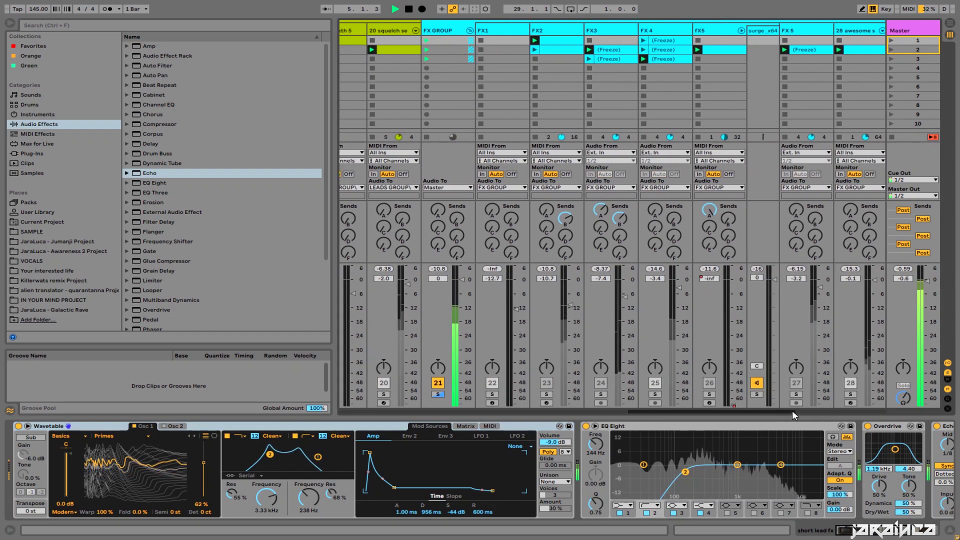
left_click_drag(662, 410, 745, 409)
left_click_drag(669, 280, 669, 293)
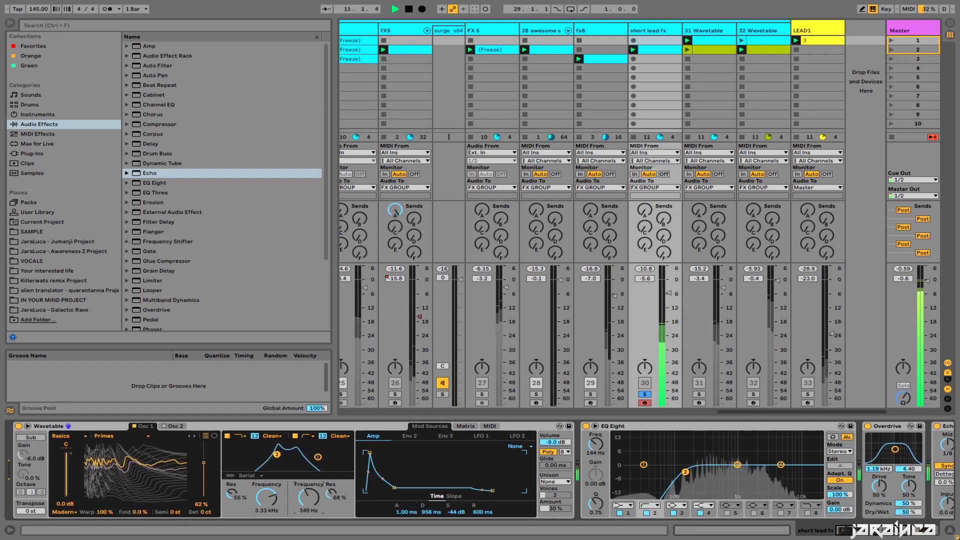
key("space")
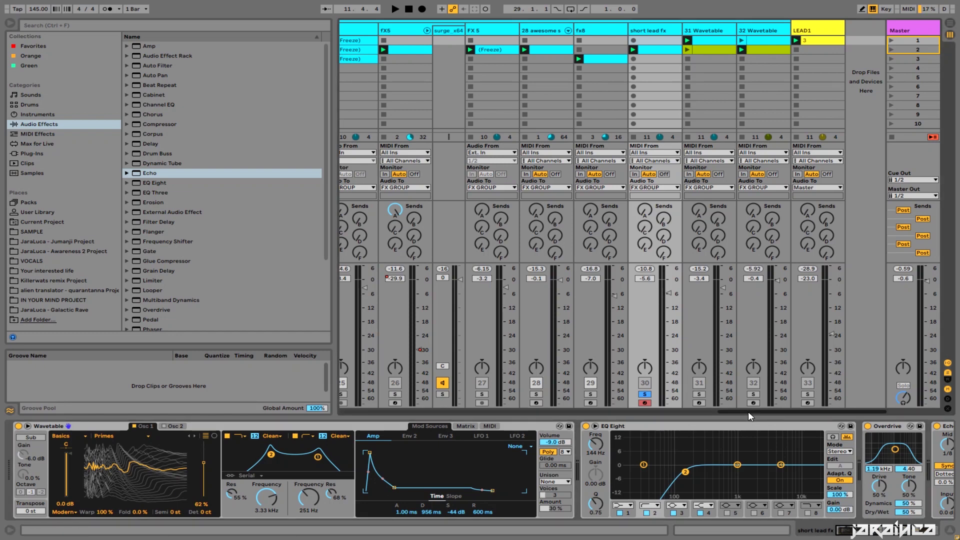
Step: Play the project with the solos off and show the ACID LEAD track's devices
left_click_drag(748, 411, 825, 426)
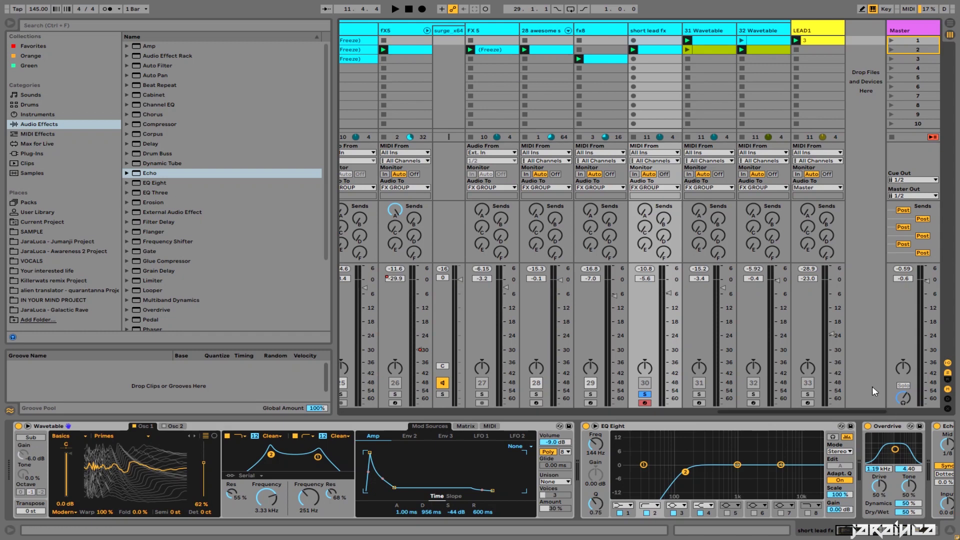
left_click(655, 412)
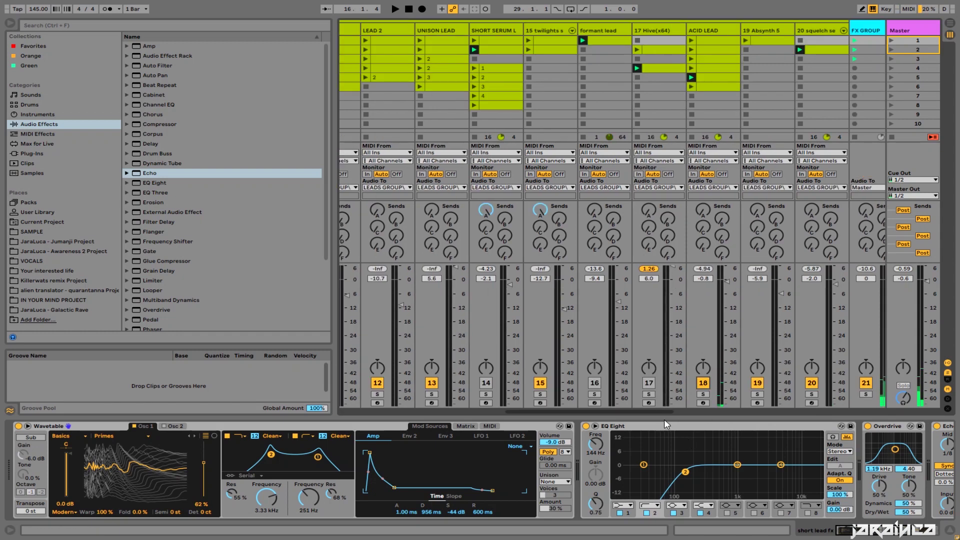
mouse_move(662, 412)
left_mouse_down()
mouse_move(407, 409)
mouse_move(827, 413)
mouse_move(625, 415)
mouse_move(663, 415)
left_mouse_up()
key("space")
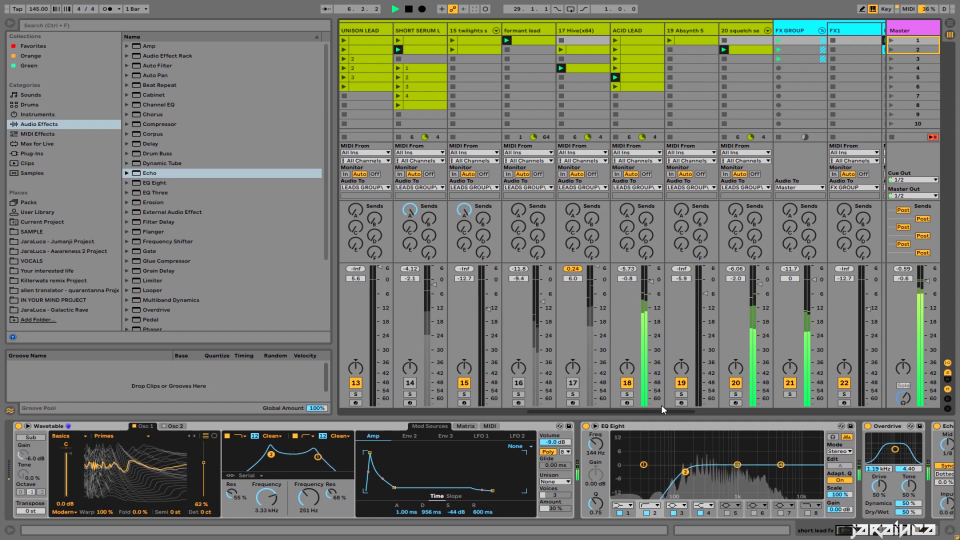
left_click(639, 96)
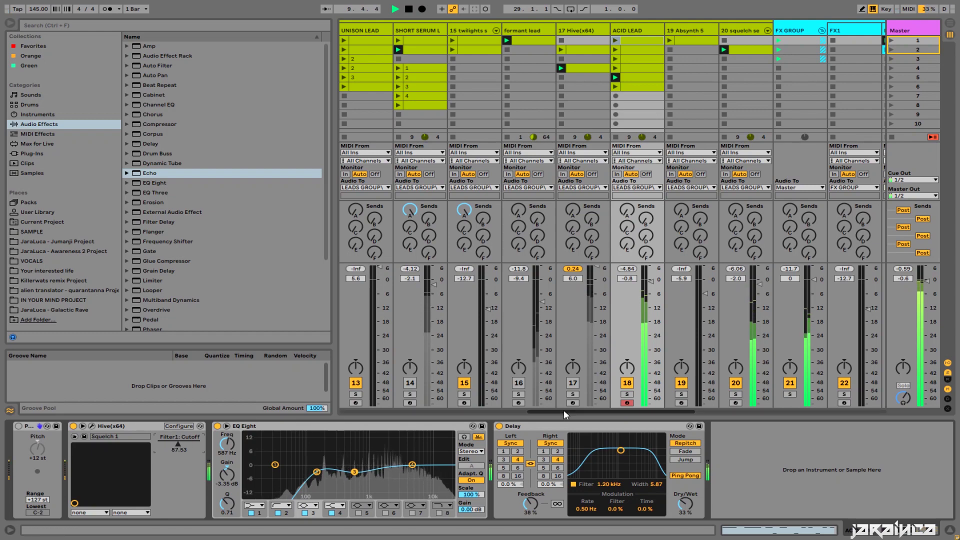
Step: Activate the LEADS GROUP track and lower its volume to -6.3 dB
left_click_drag(563, 411, 457, 419)
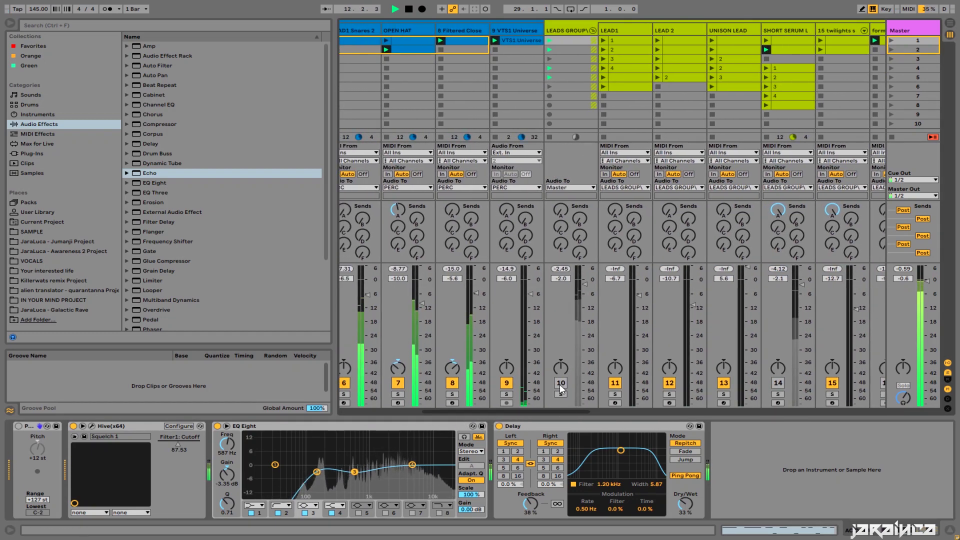
left_click(576, 392)
left_click(583, 384)
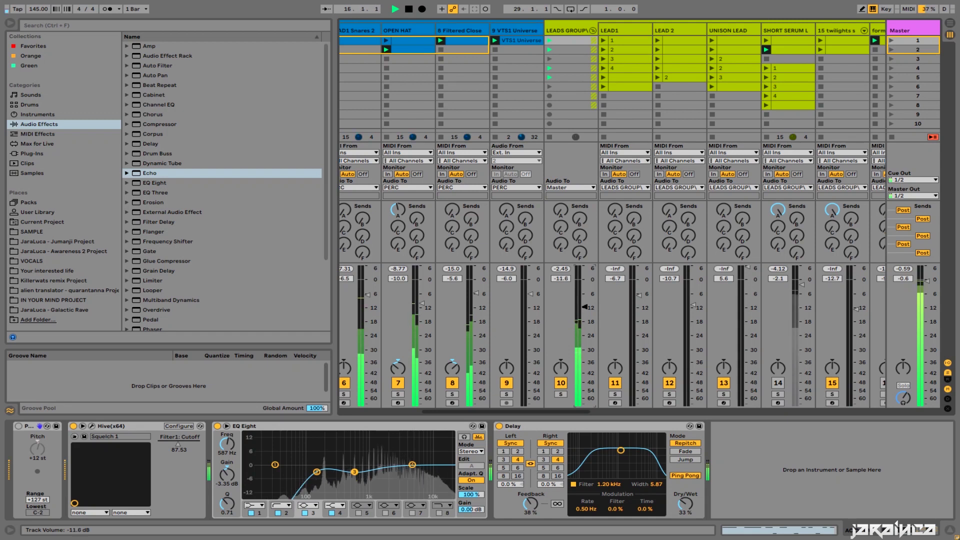
left_click_drag(584, 301, 584, 294)
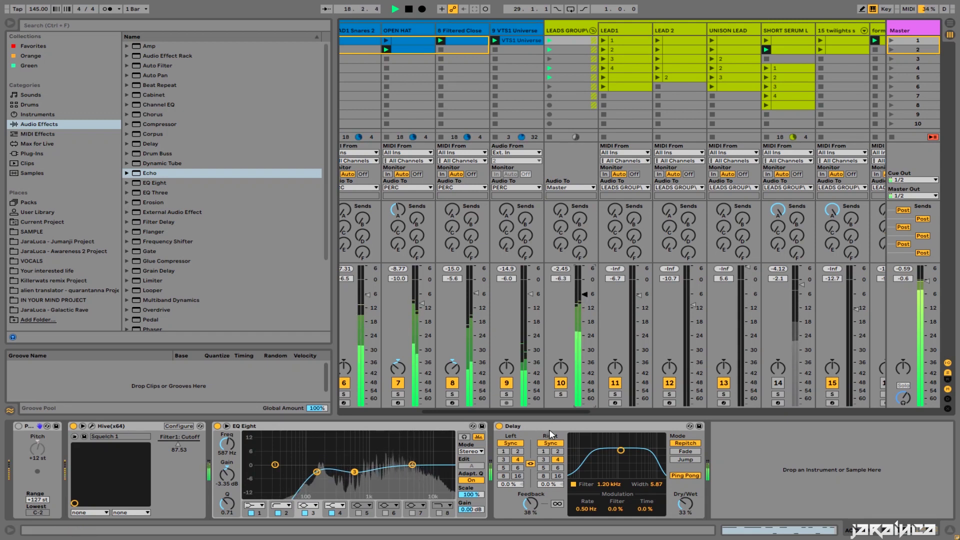
Step: Activate the 31 Wavetable track in the FX GROUP so it plays with the leads
left_click_drag(559, 411, 719, 430)
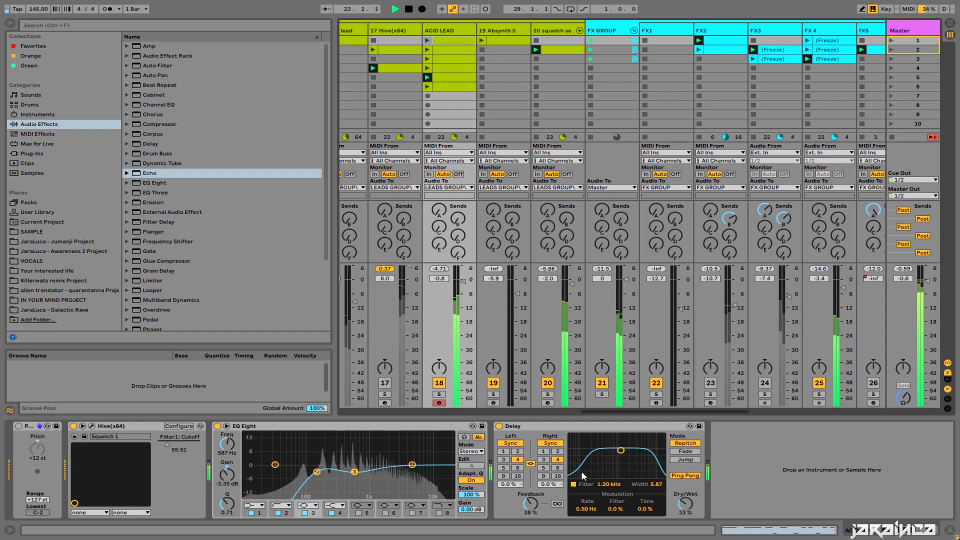
left_click_drag(600, 415, 804, 401)
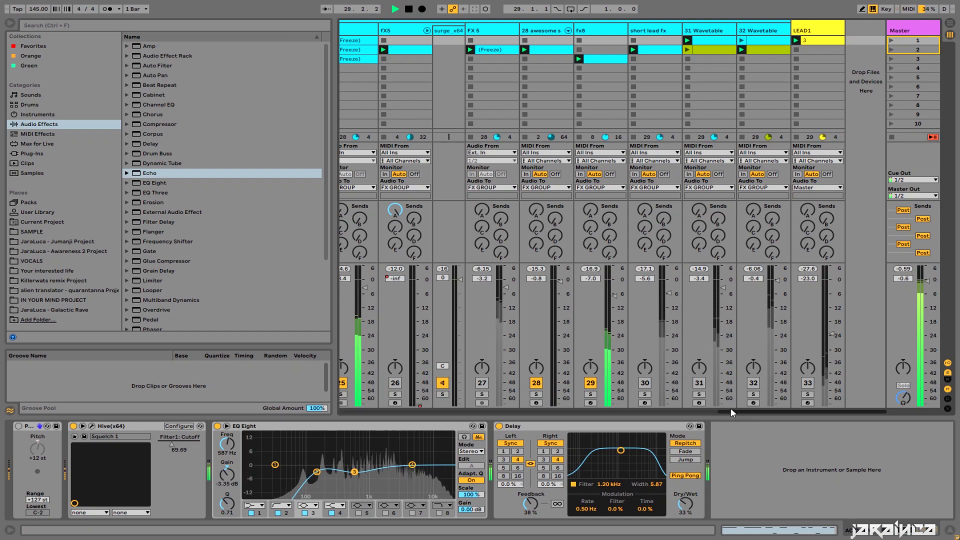
left_click(700, 383)
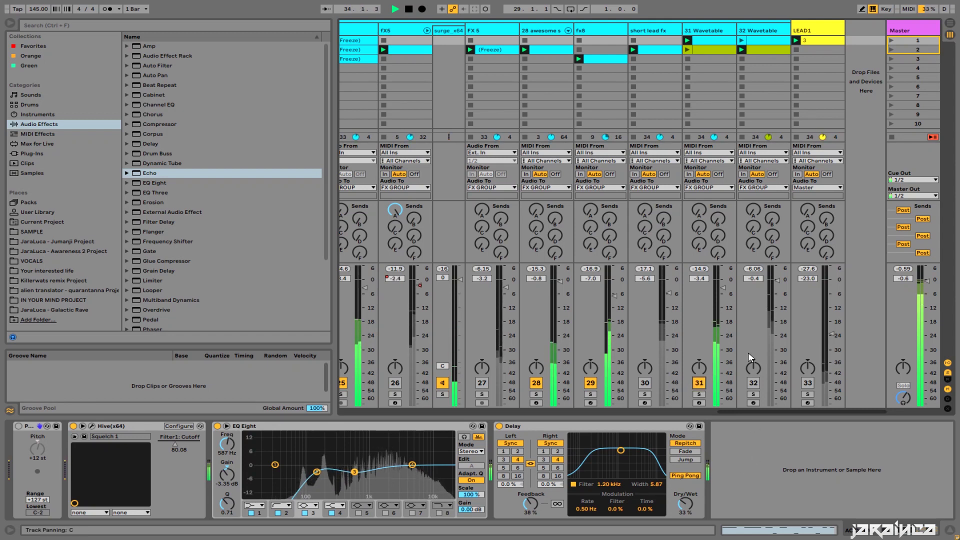
key("q")
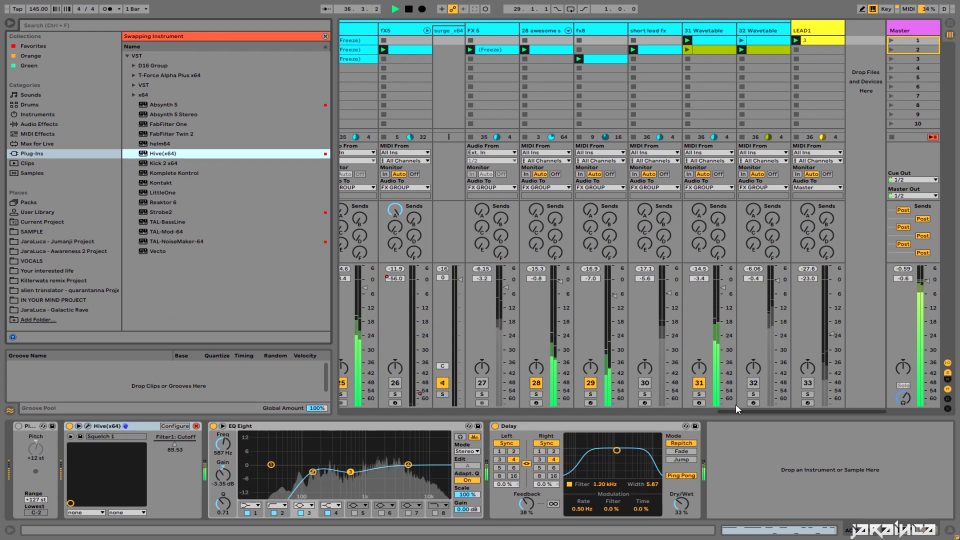
Step: Launch the UNISON LEAD track's clip in scene 4
left_click_drag(739, 411, 511, 411)
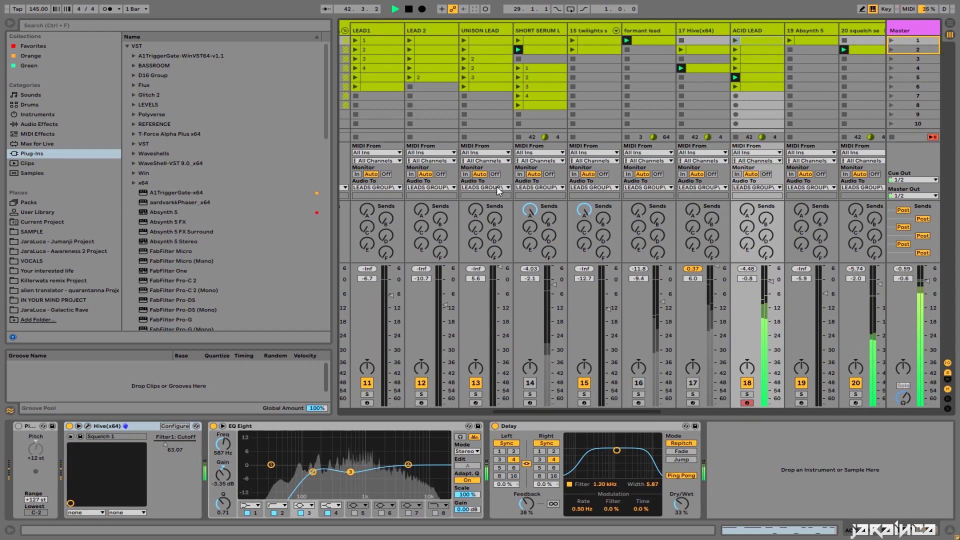
left_click(480, 68)
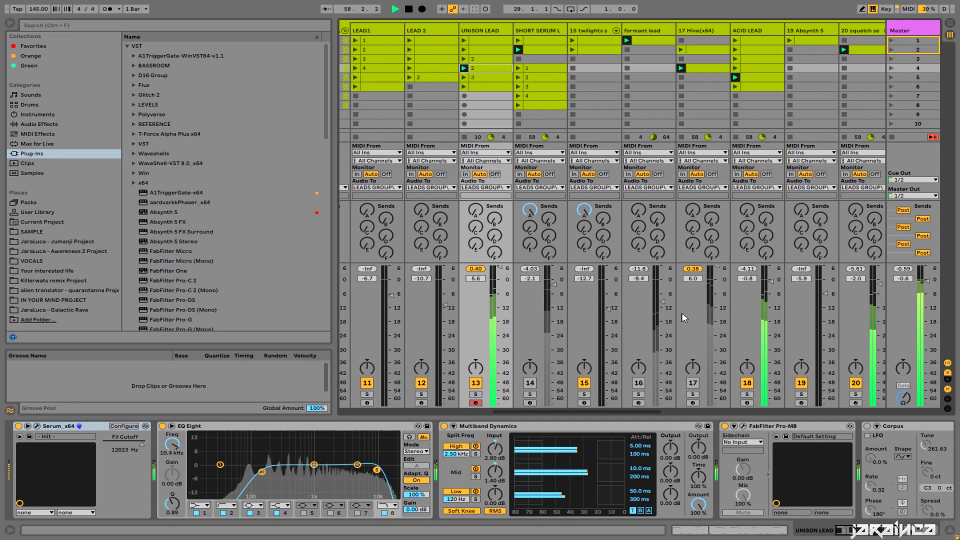
Step: Check the levels of the lead and FX group tracks while the full mix plays, and stop playback
mouse_move(619, 413)
left_mouse_down()
mouse_move(735, 409)
mouse_move(575, 425)
mouse_move(616, 430)
left_mouse_up()
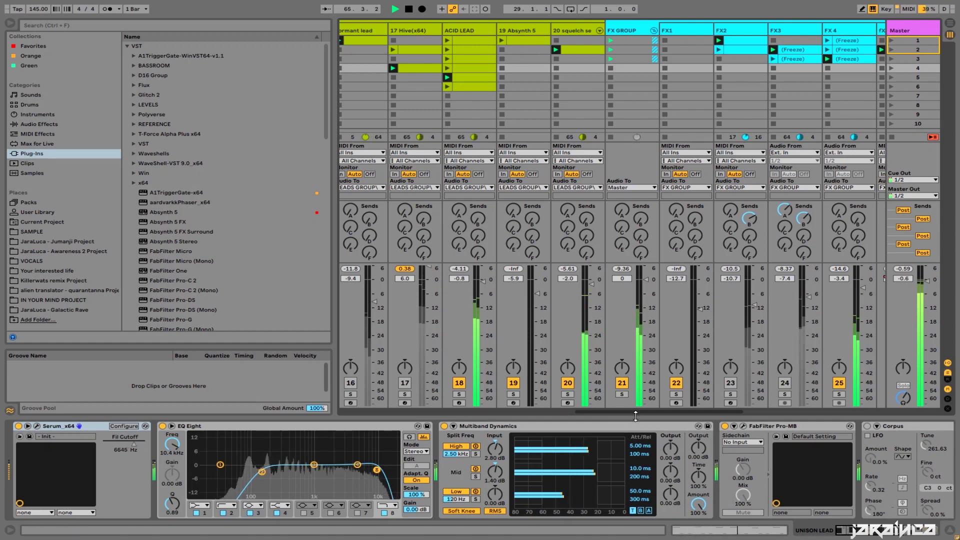
scroll(700, 260, "right", 7)
left_click_drag(789, 411, 593, 412)
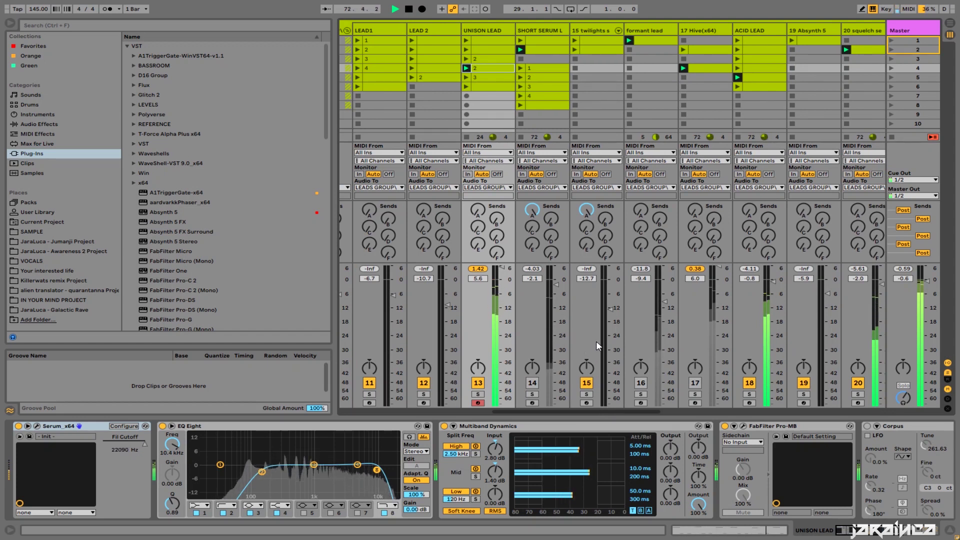
key("space")
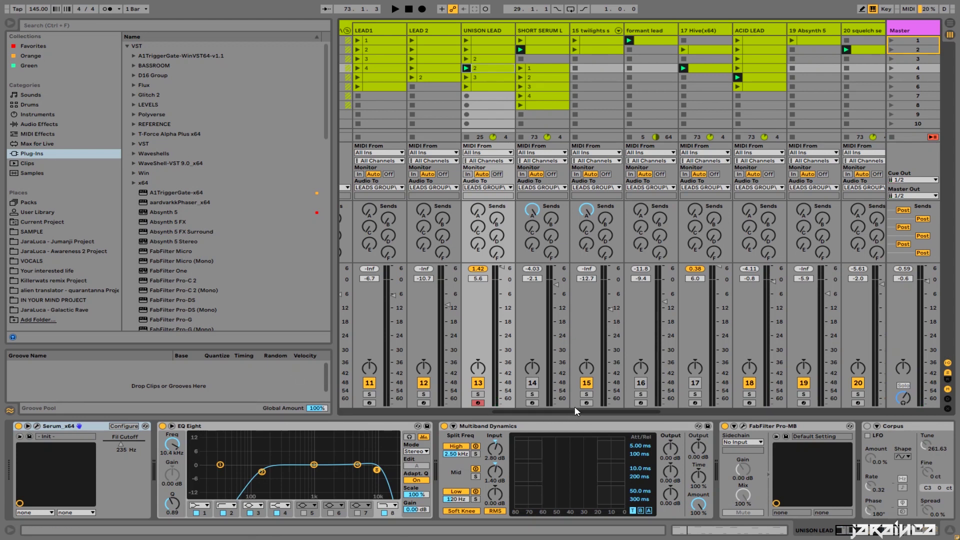
Step: Compare the device chains of the short lead fx, 31 Wavetable and 32 Wavetable tracks, ending on 32 Wavetable
left_click_drag(577, 411, 860, 440)
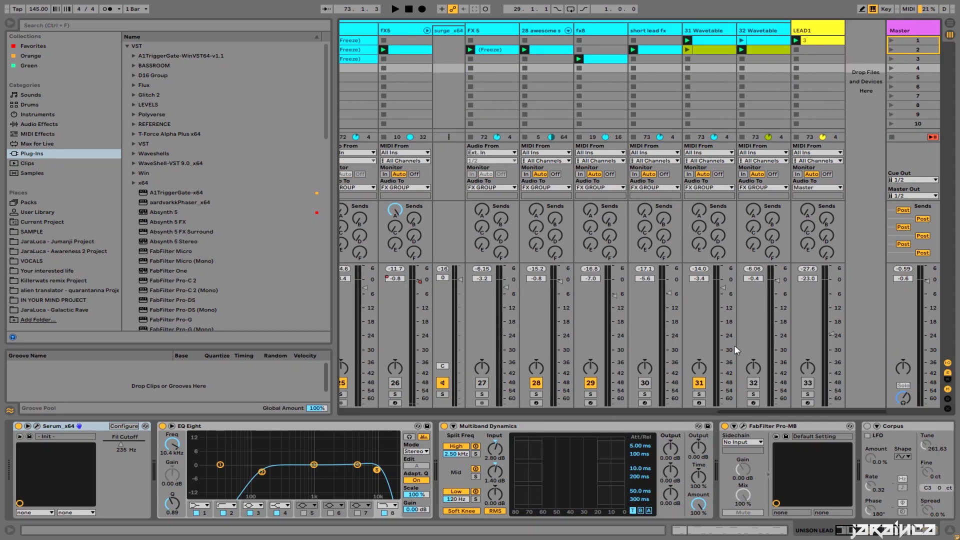
left_click(707, 29)
left_click(761, 30)
left_click(710, 29)
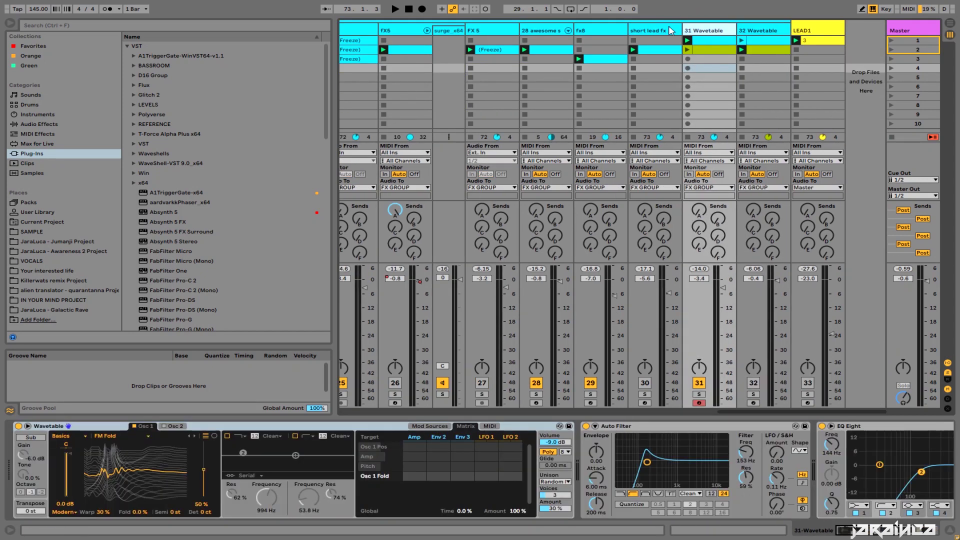
left_click(662, 28)
left_click(711, 31)
left_click(758, 32)
left_click(719, 31)
left_click(654, 30)
left_click(707, 30)
left_click(760, 30)
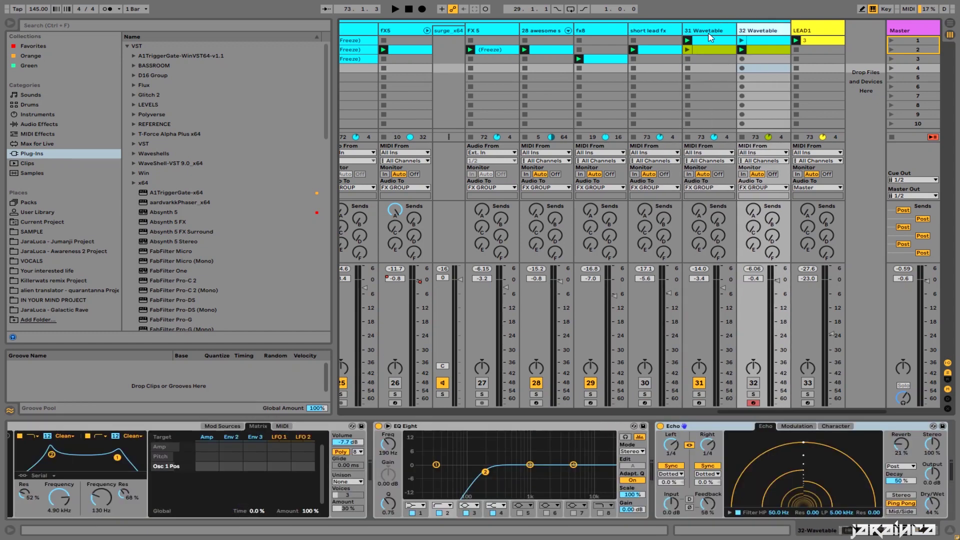
left_click(707, 30)
left_click(783, 29)
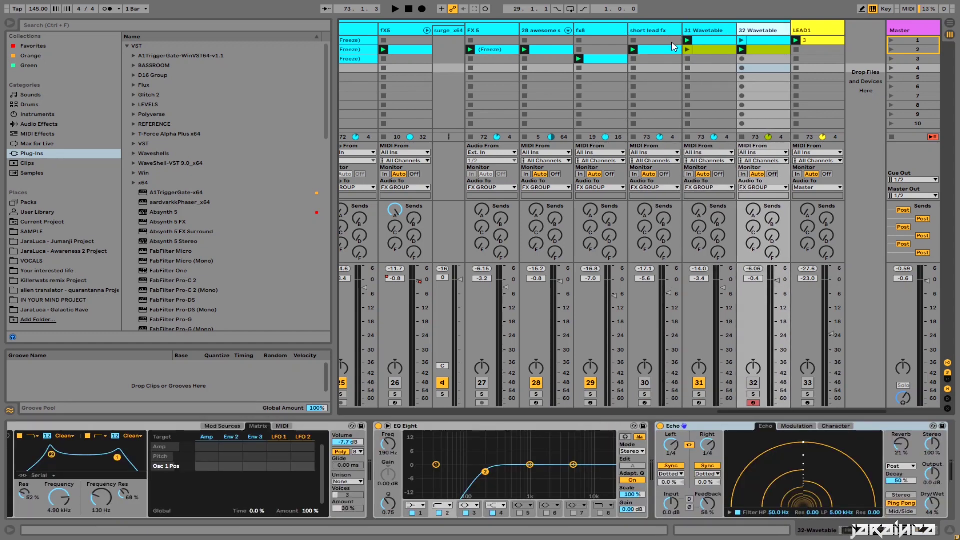